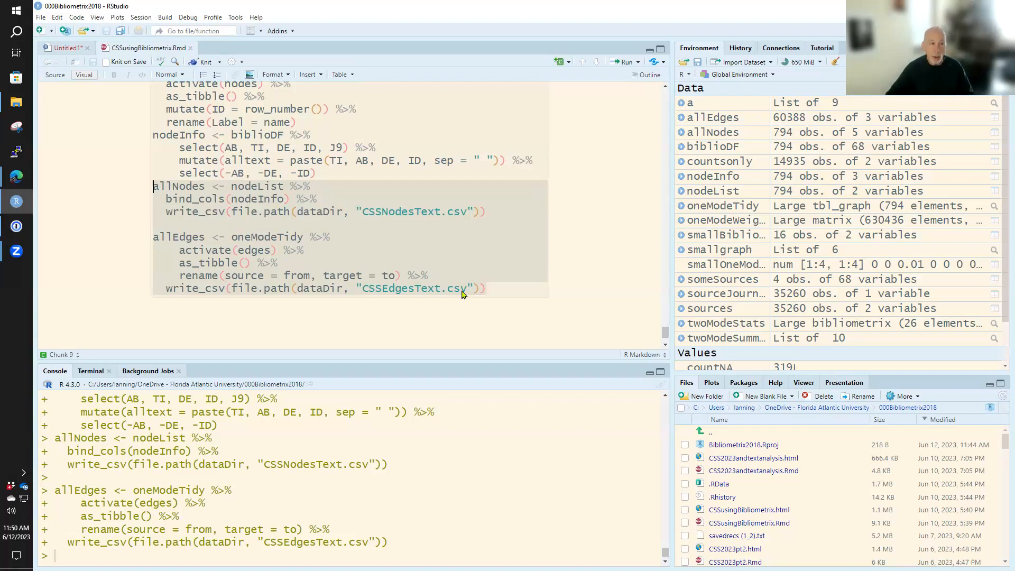
- Launch Gephi from the installed apps
click(11, 9)
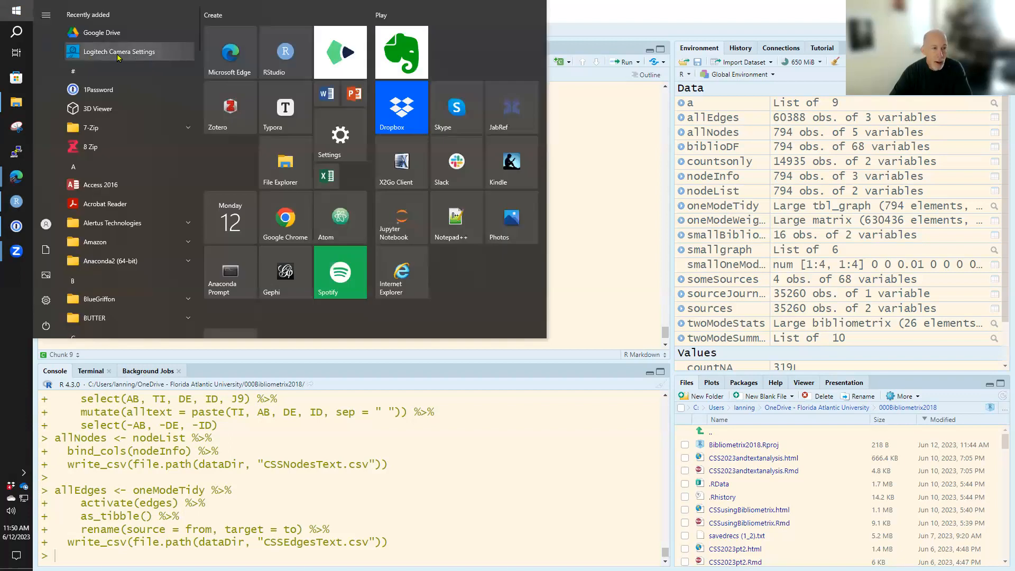
text(g)
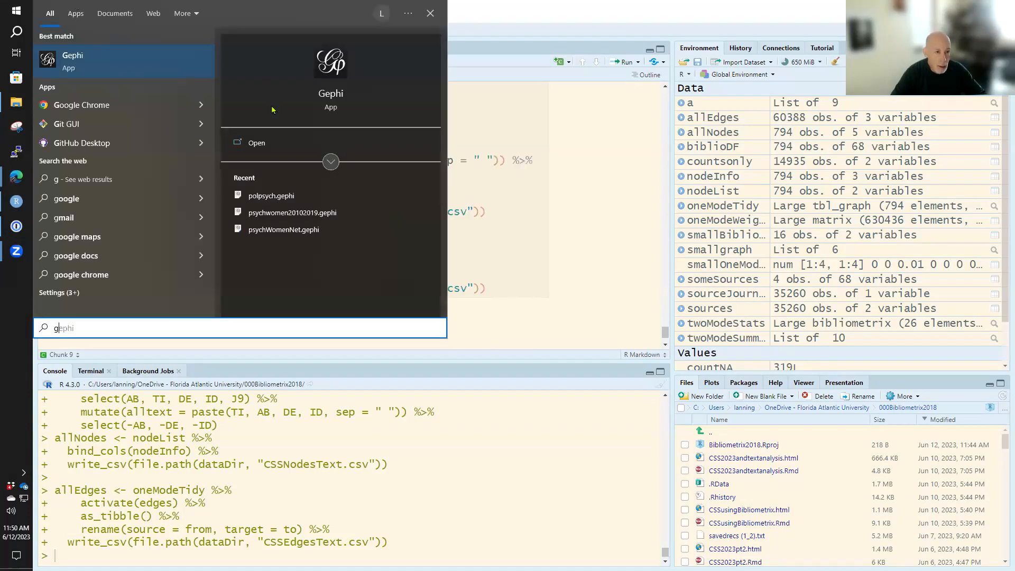
click(256, 143)
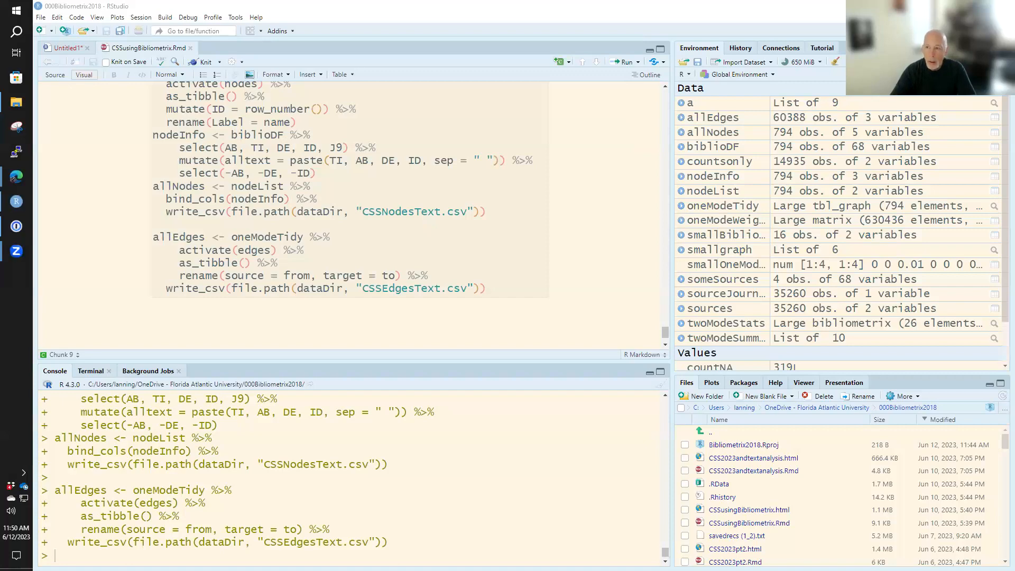
click(16, 176)
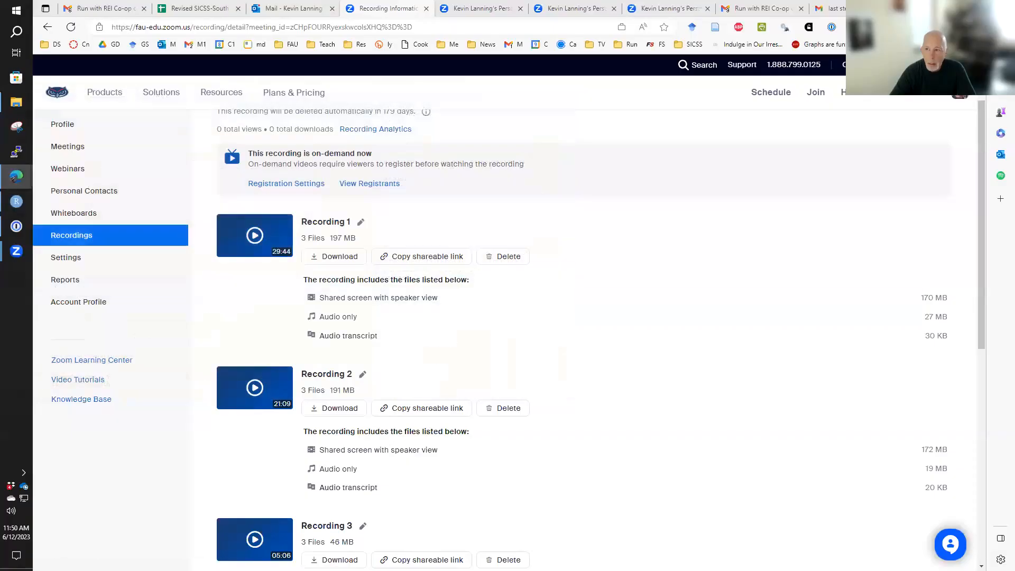
click(16, 176)
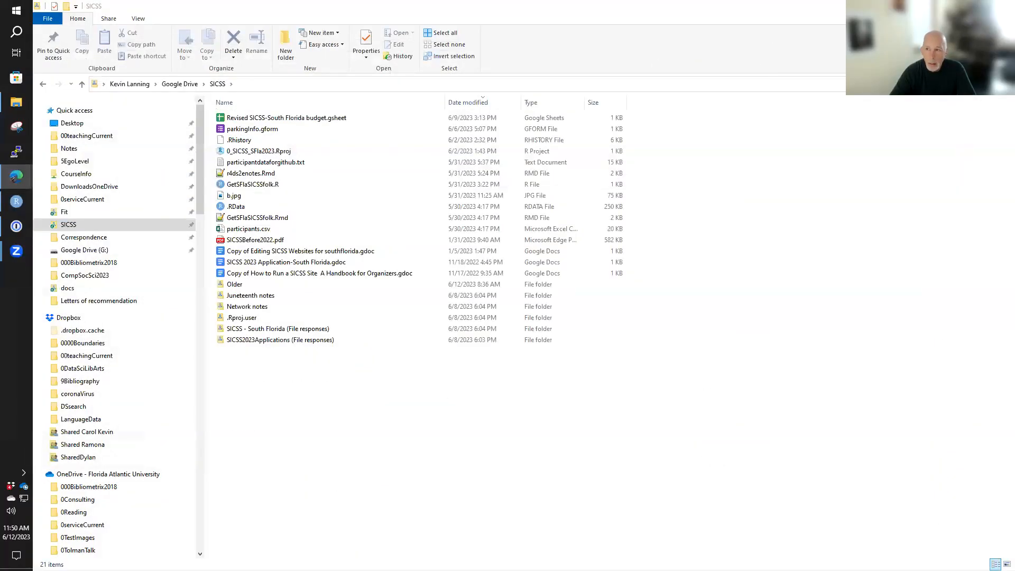
click(17, 102)
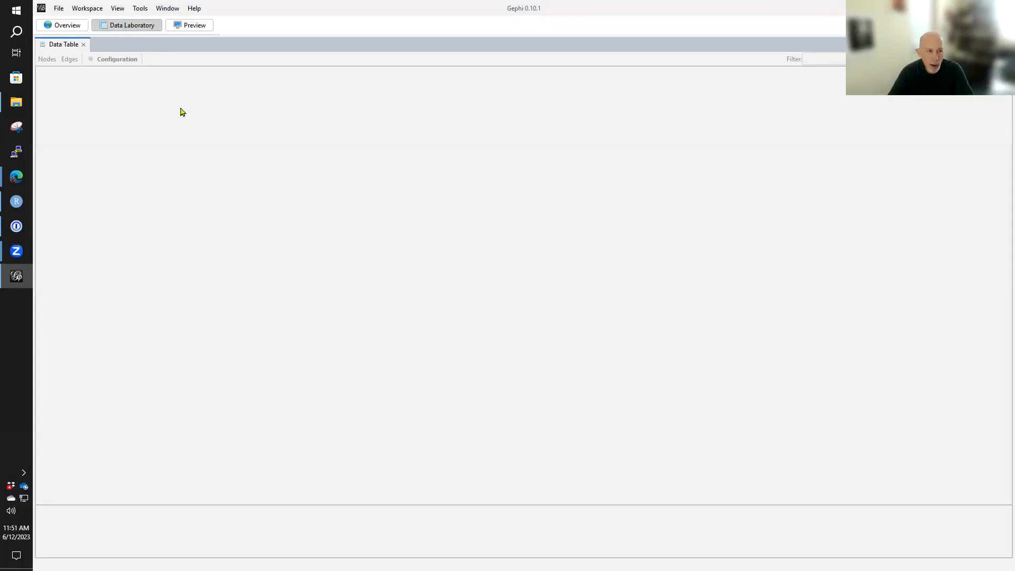
- Open CSSNodesText.csv from the CompSocSci2023 folder for import as a spreadsheet
click(59, 9)
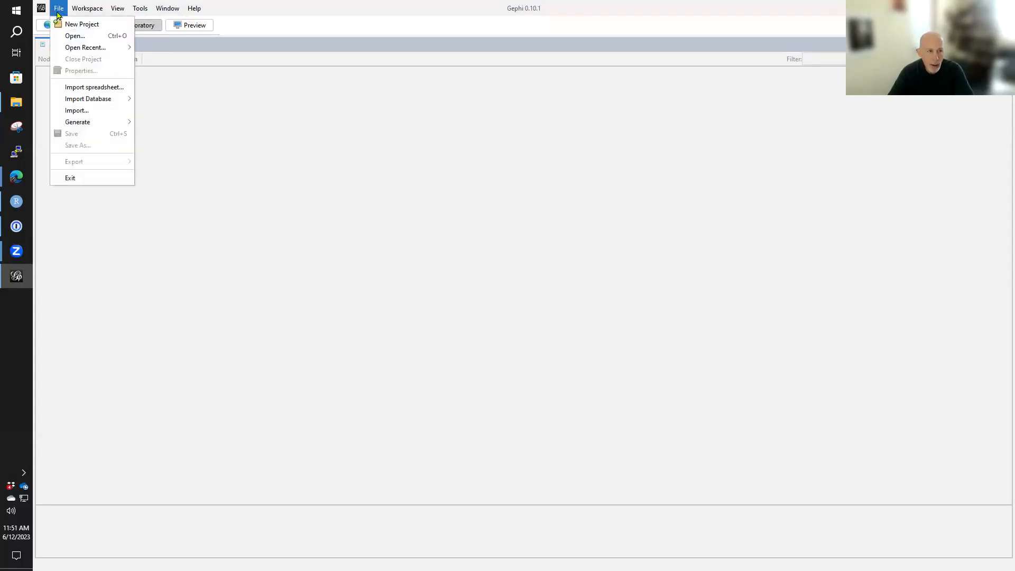
click(89, 90)
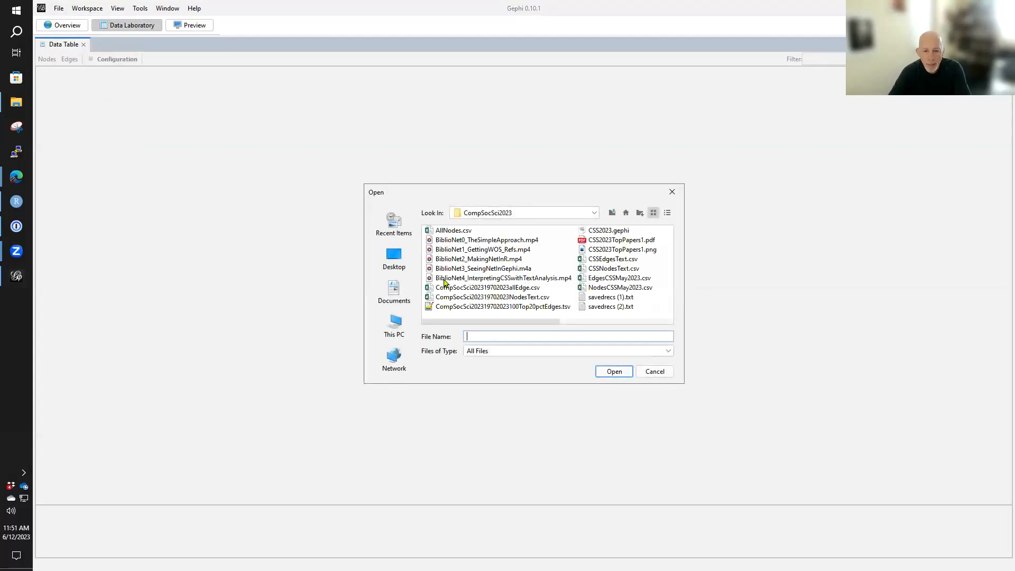
click(615, 269)
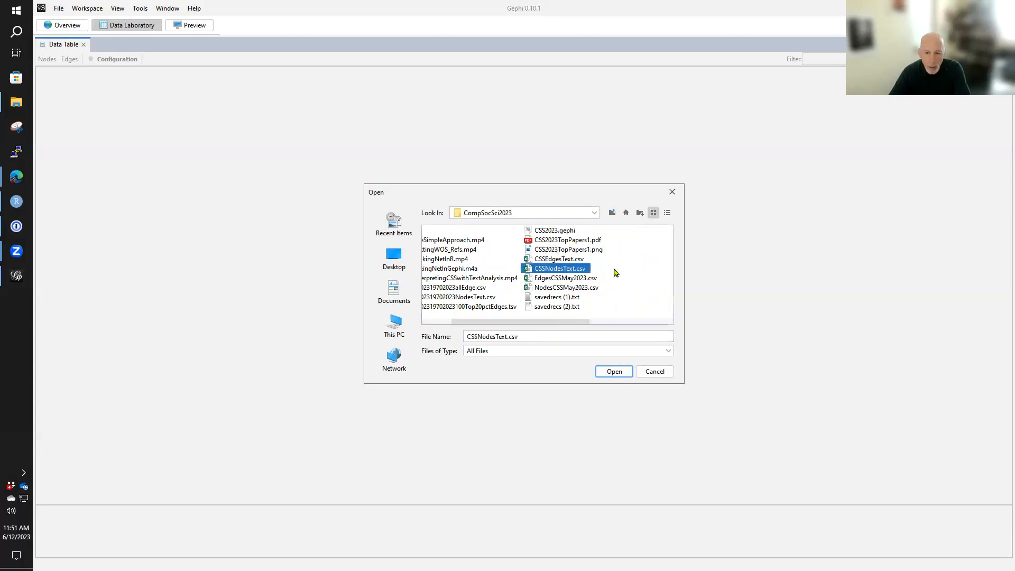
click(610, 372)
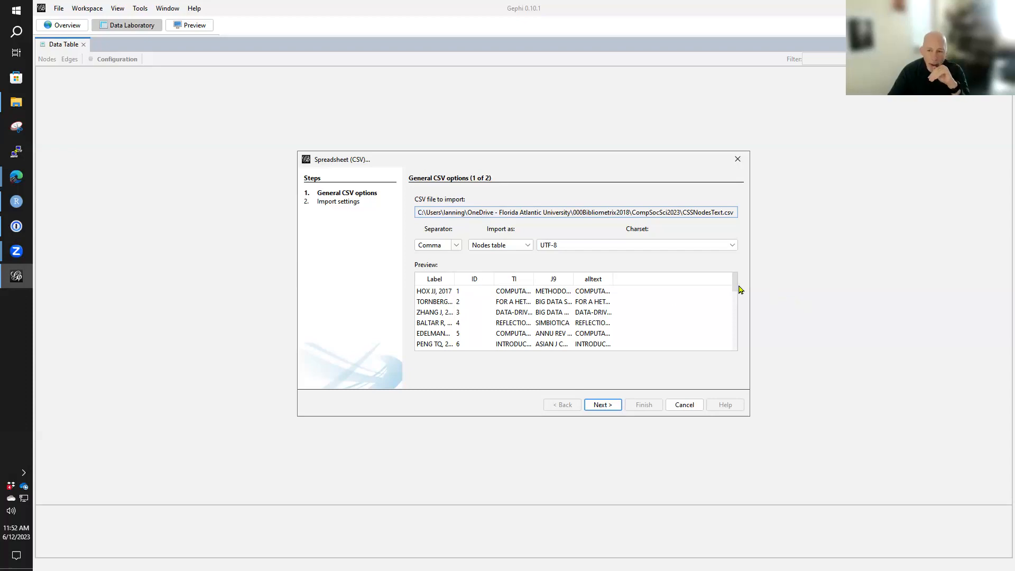
- Widen the J9 column in the import preview and accept the comma-separated nodes table settings with all columns included
mouse_move(735, 279)
mouse_down()
mouse_move(743, 346)
mouse_move(741, 273)
mouse_up()
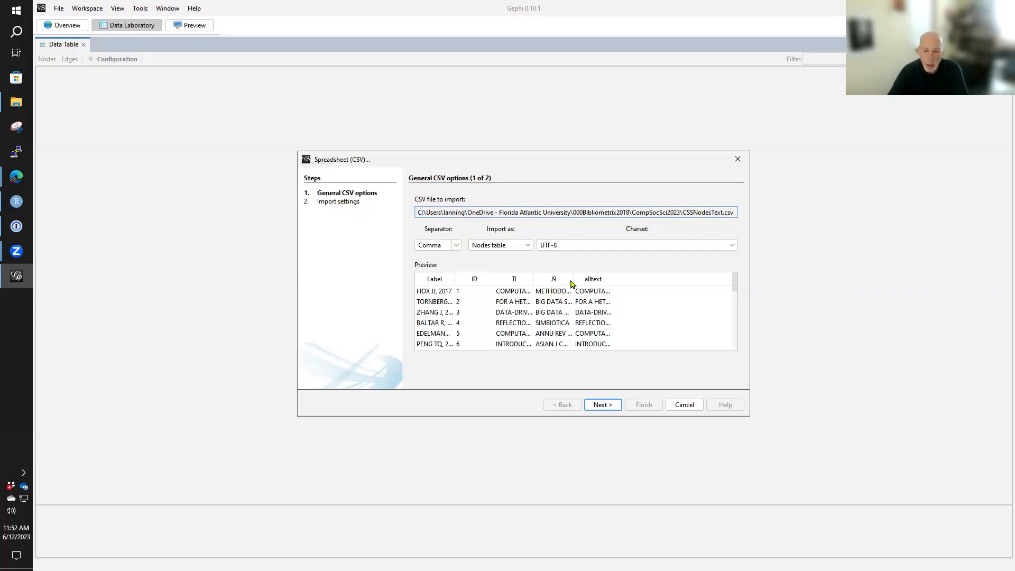
drag(573, 278, 616, 278)
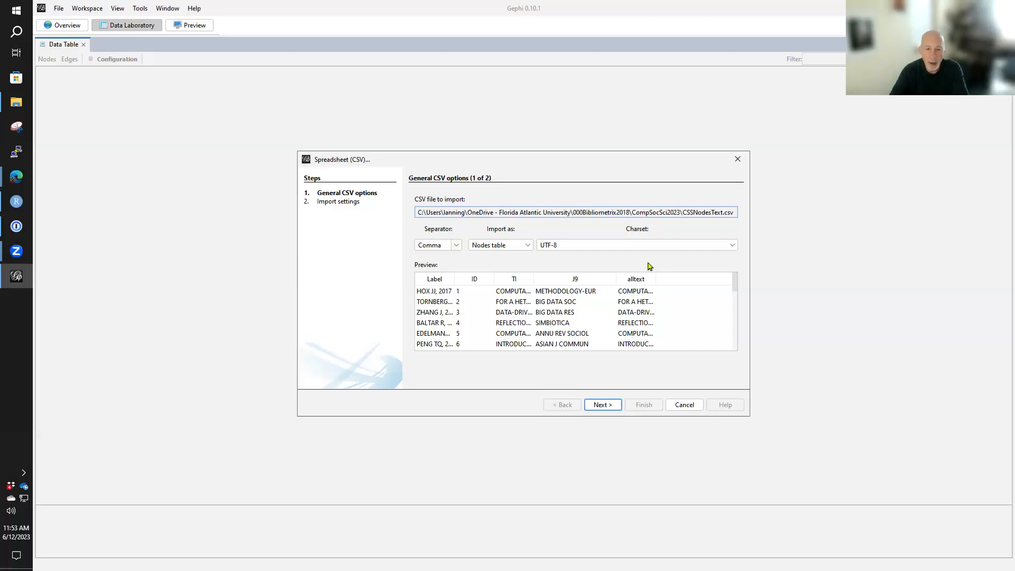
click(603, 405)
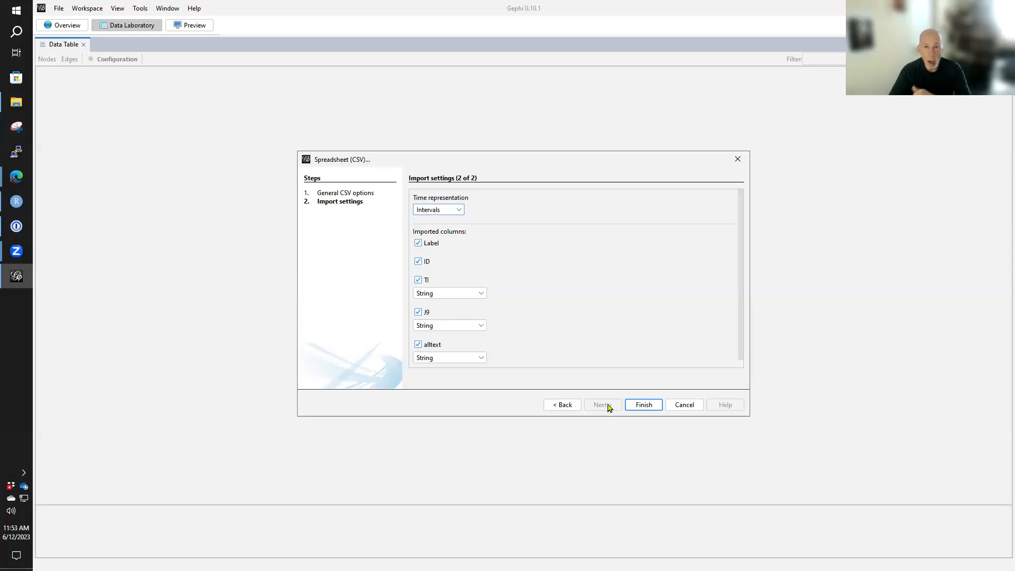
scroll(632, 312, down, 1)
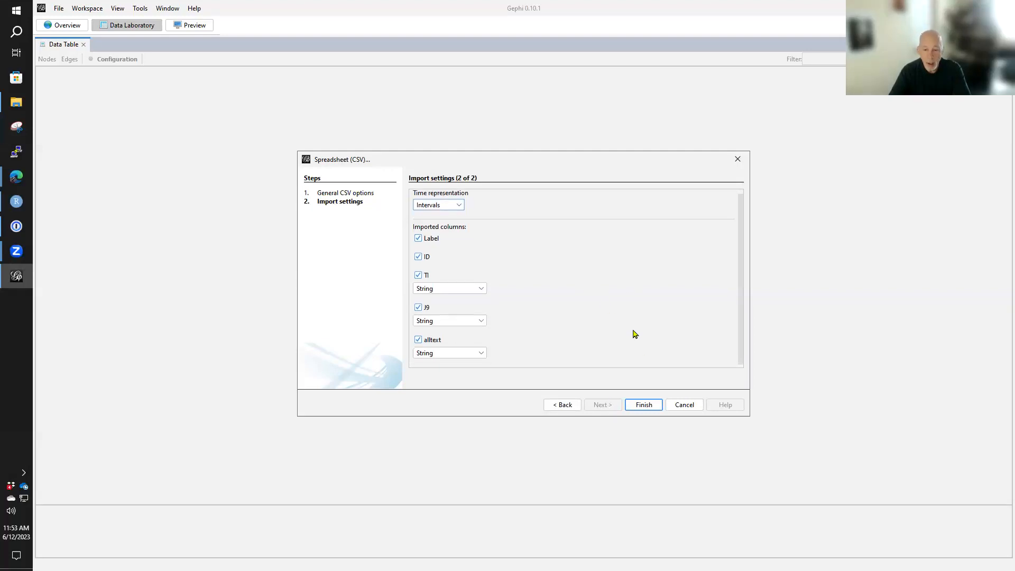
click(644, 405)
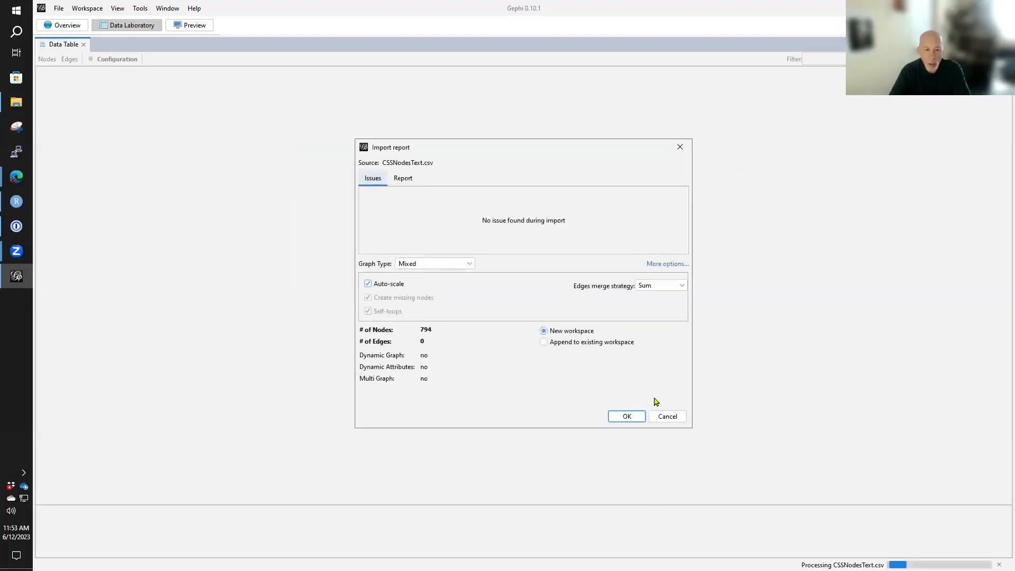
- Set the graph type to Undirected and finish importing the nodes into a new workspace
click(459, 264)
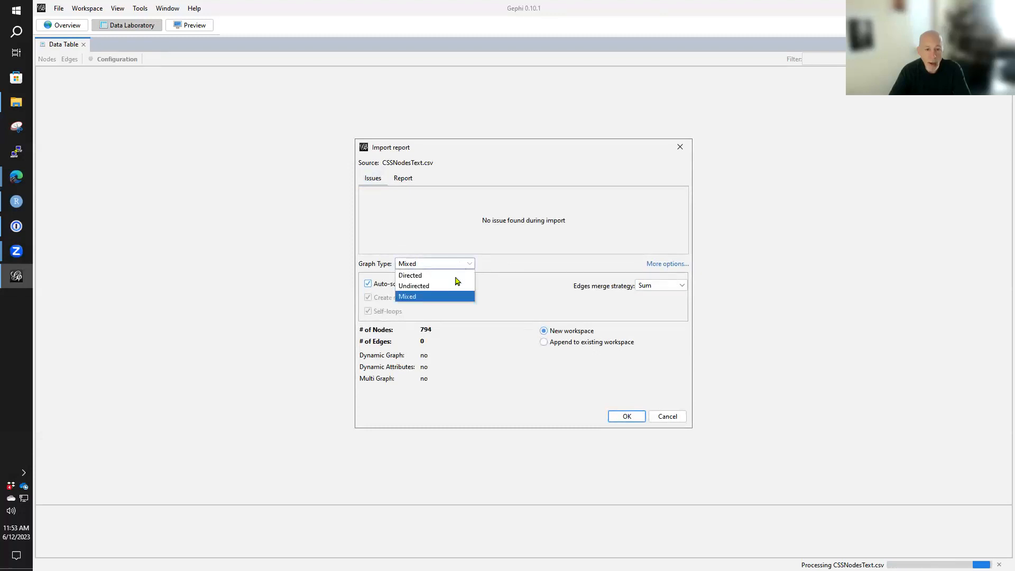
click(450, 285)
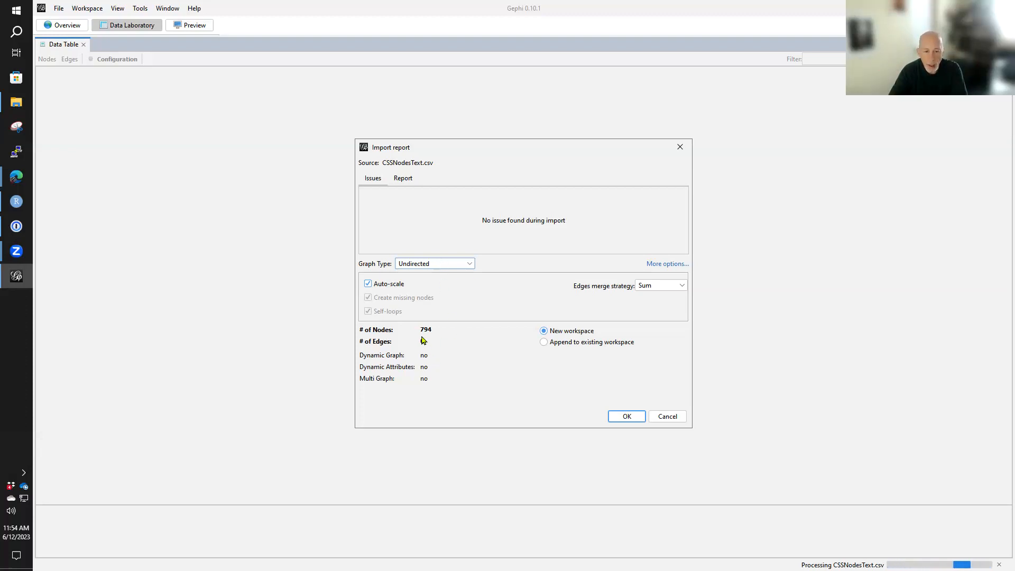
click(622, 417)
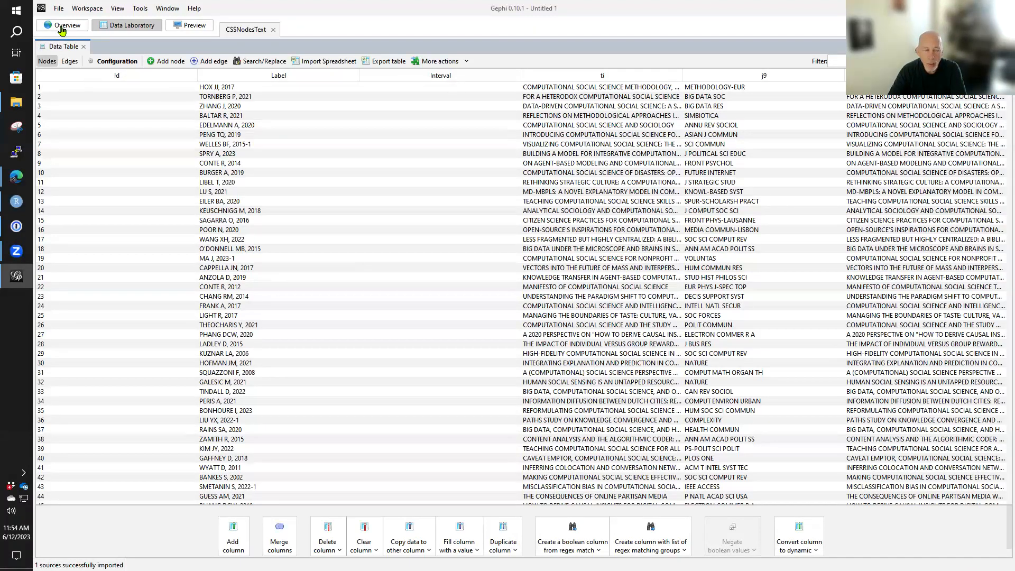
- Examine the imported nodes in the graph overview
click(61, 29)
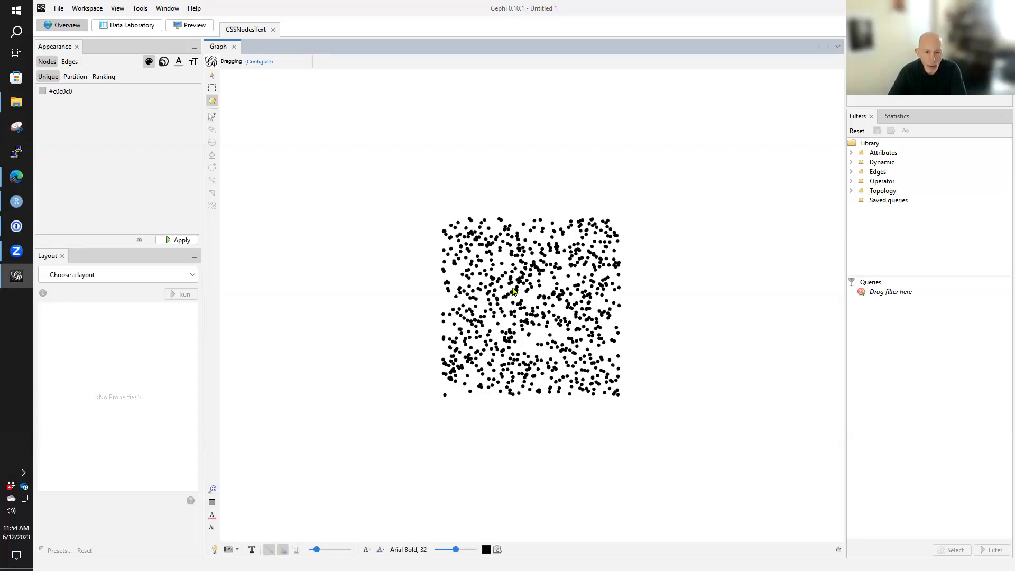
scroll(513, 290, up, 3)
scroll(502, 288, down, 4)
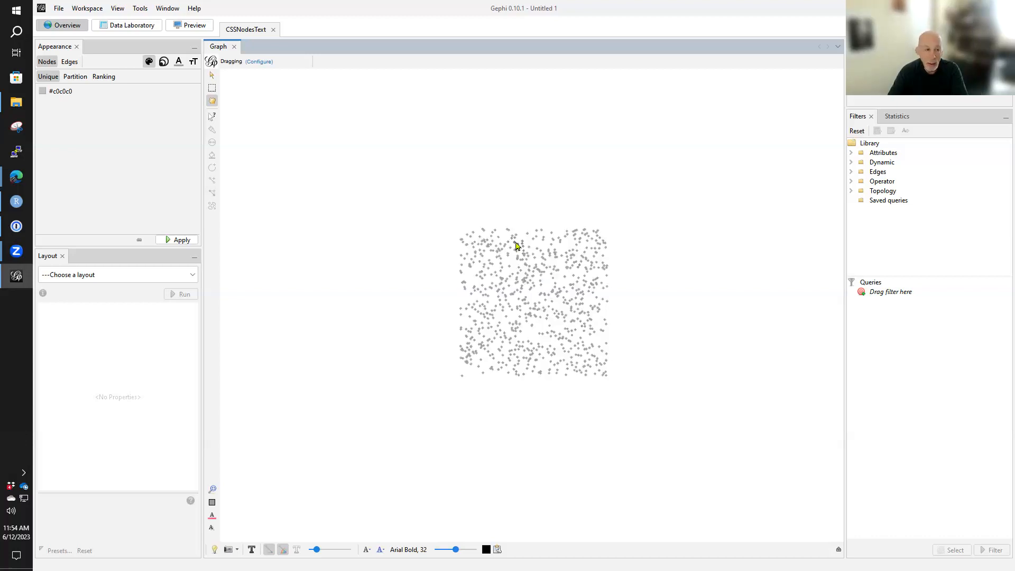
- Return to the data table and import CSSEdgesText.csv as a comma-separated edges table with the default import settings
click(140, 26)
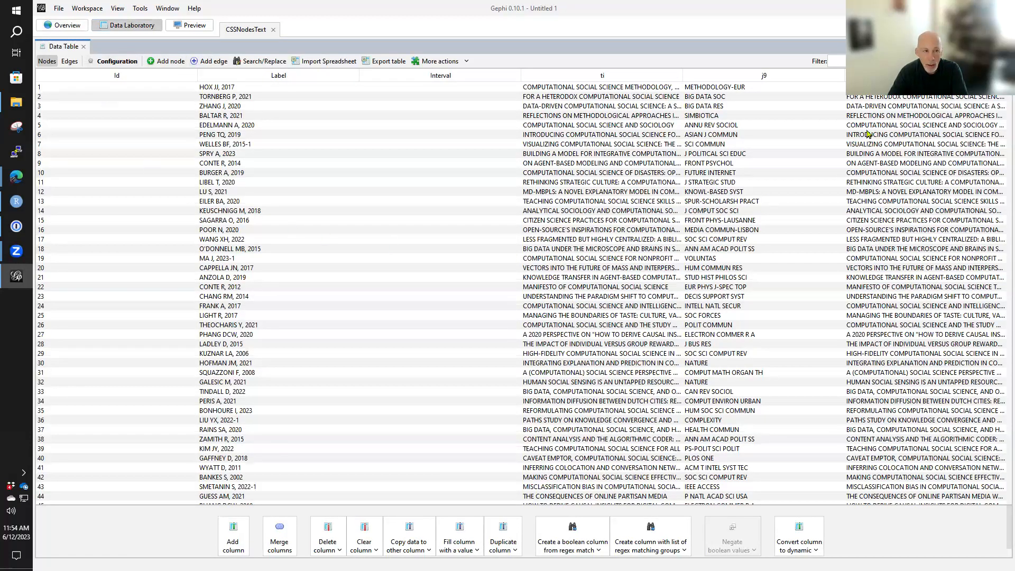
click(328, 61)
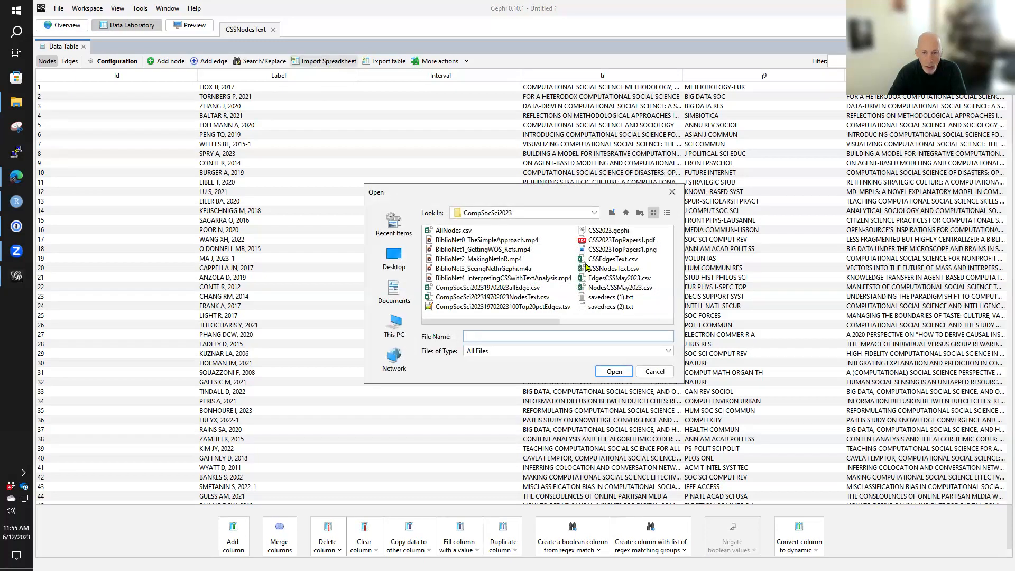
click(604, 260)
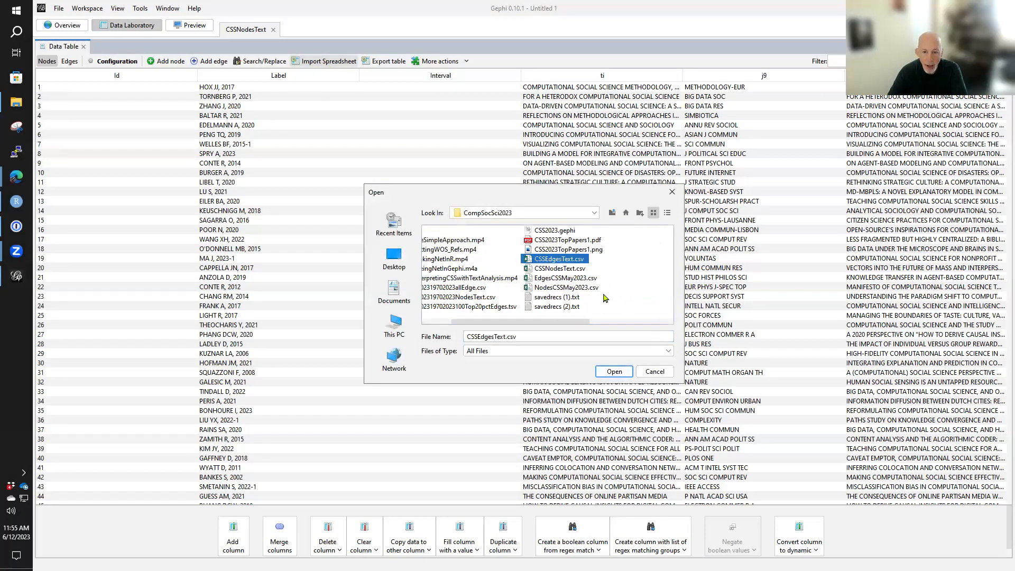
click(614, 371)
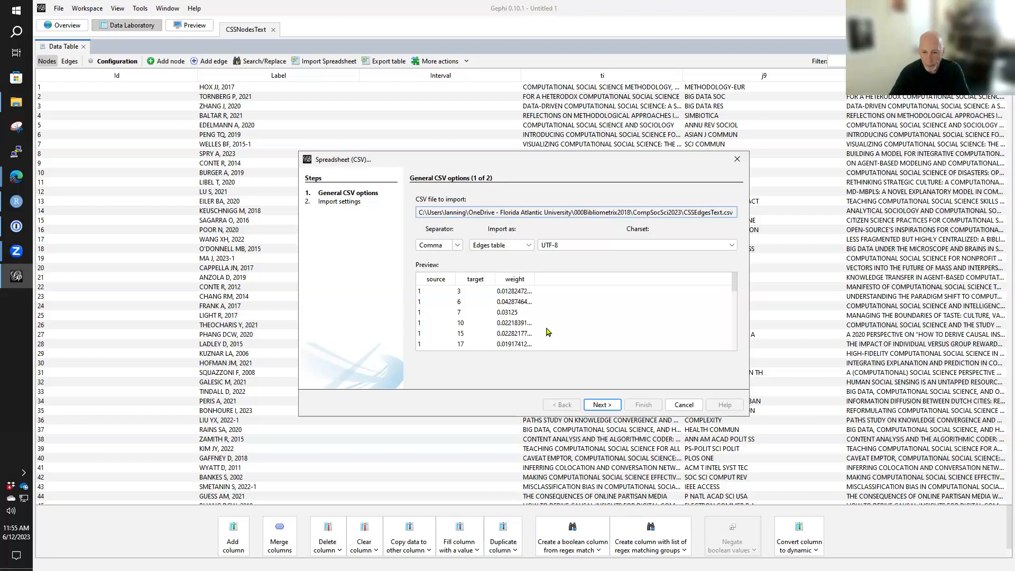
click(597, 405)
click(643, 405)
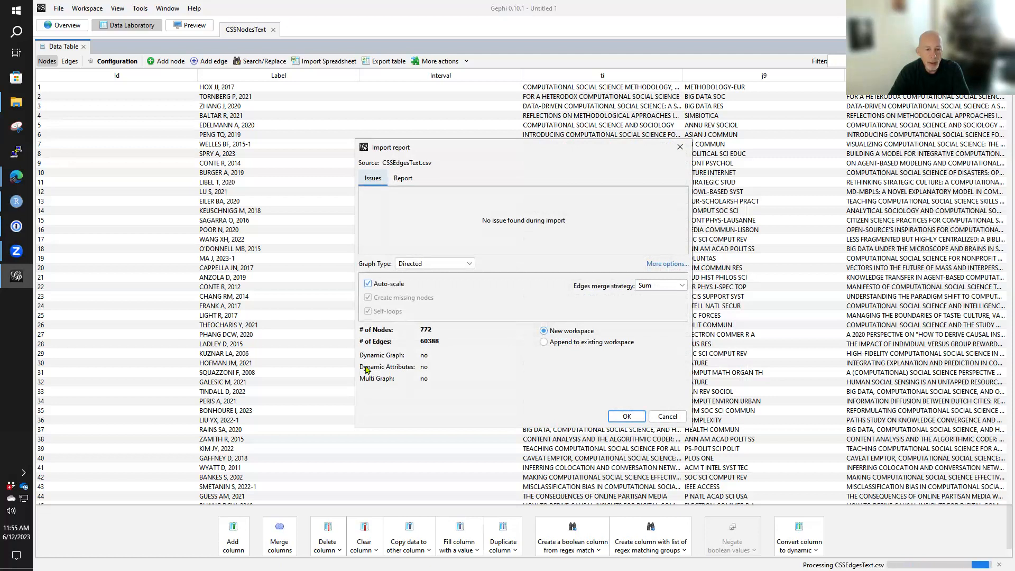
- Switch the graph type to Undirected and back to Directed to compare the edge counts
click(430, 266)
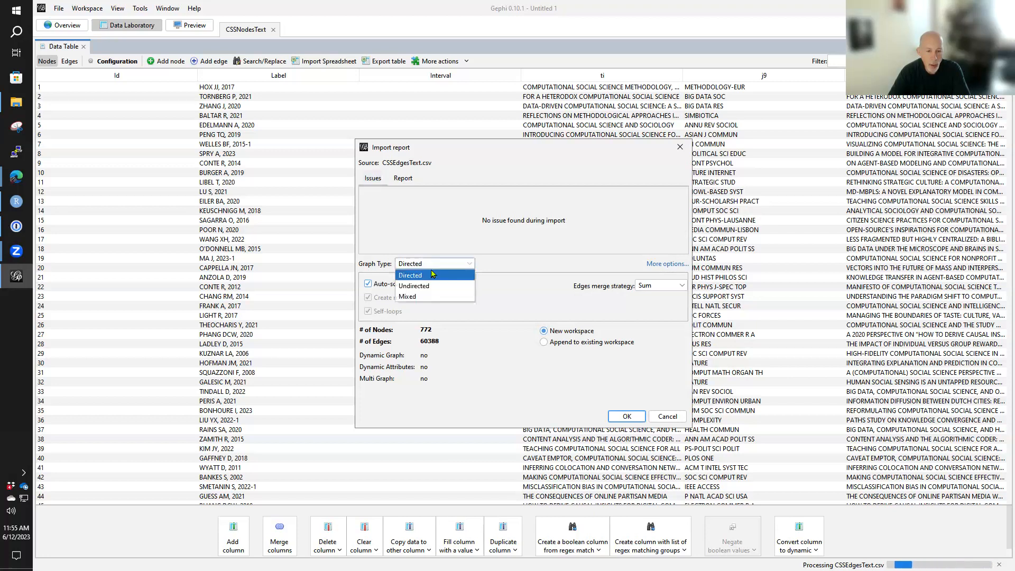
click(433, 286)
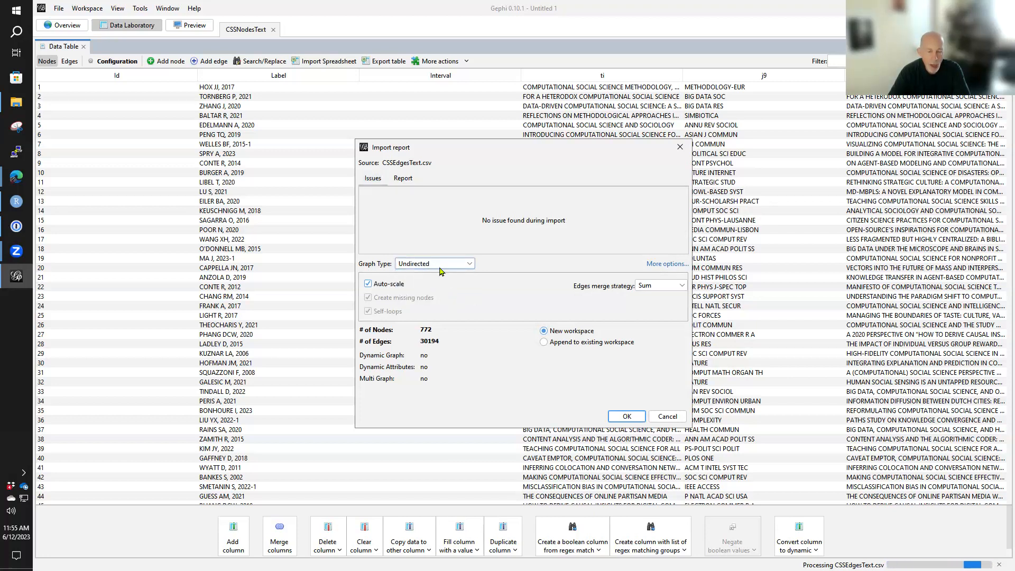
click(439, 266)
click(438, 273)
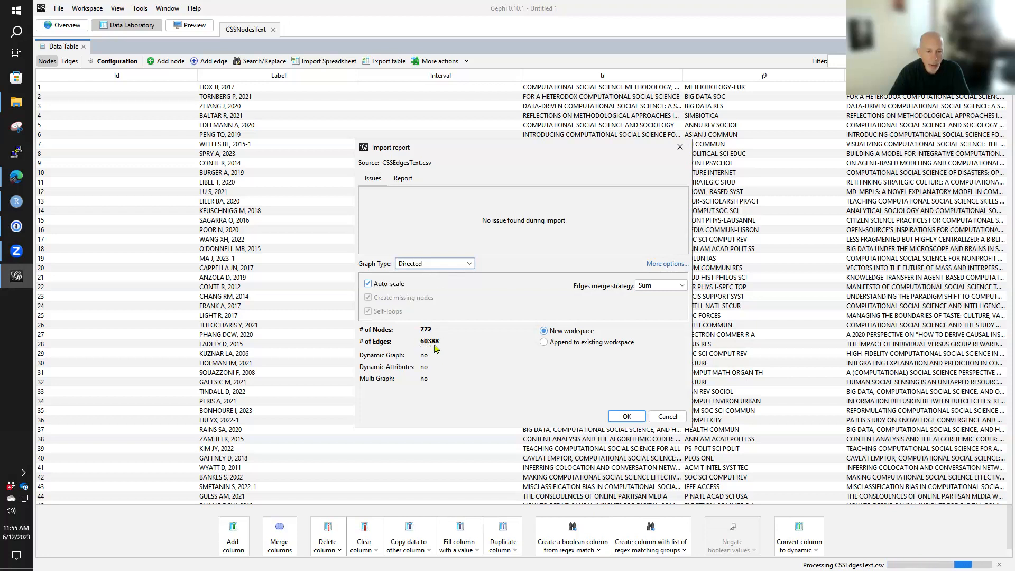
- Set the graph type to Undirected, append the edges to the existing workspace, and close the import issues report
click(431, 264)
click(429, 287)
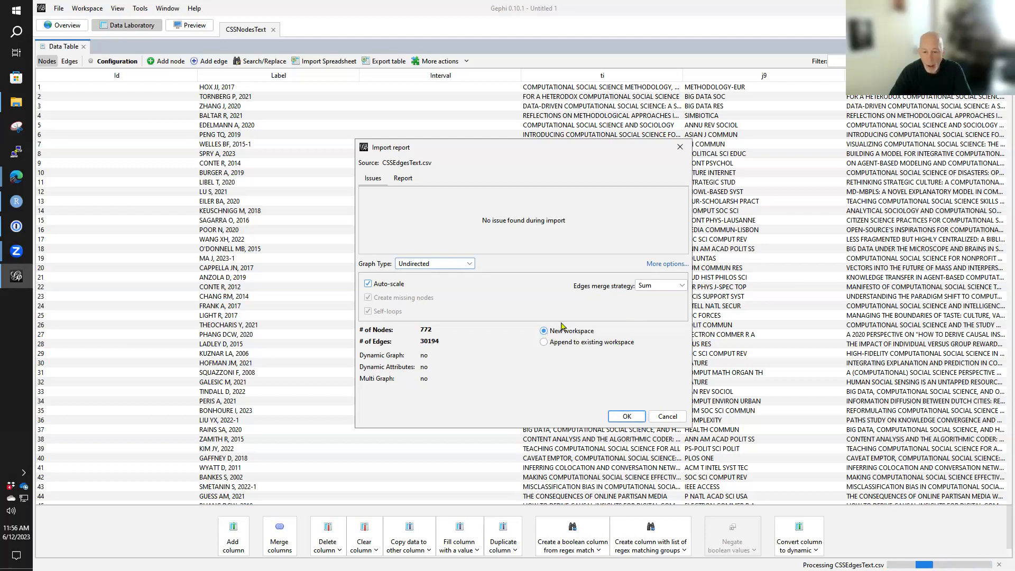
click(544, 343)
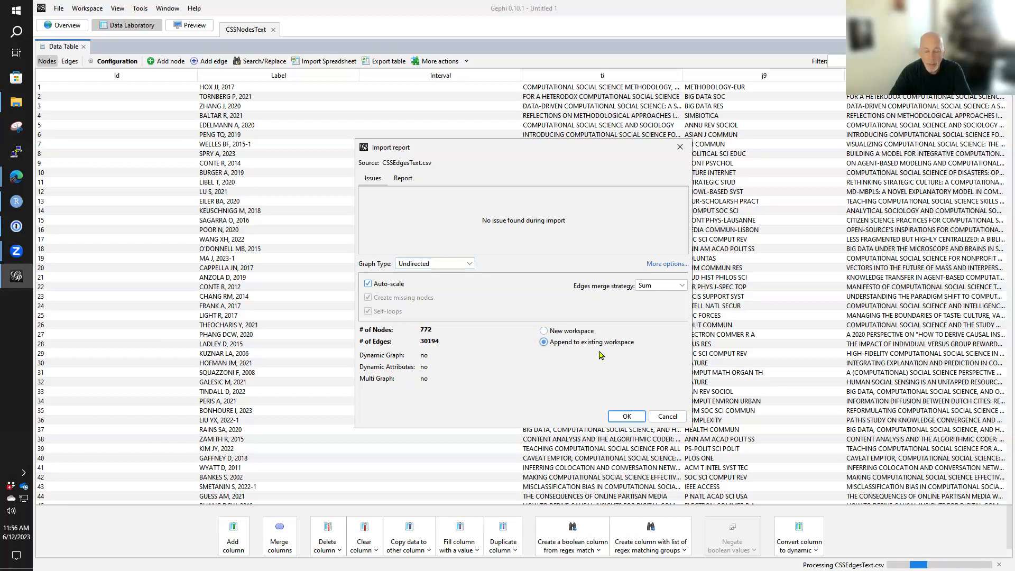
click(629, 417)
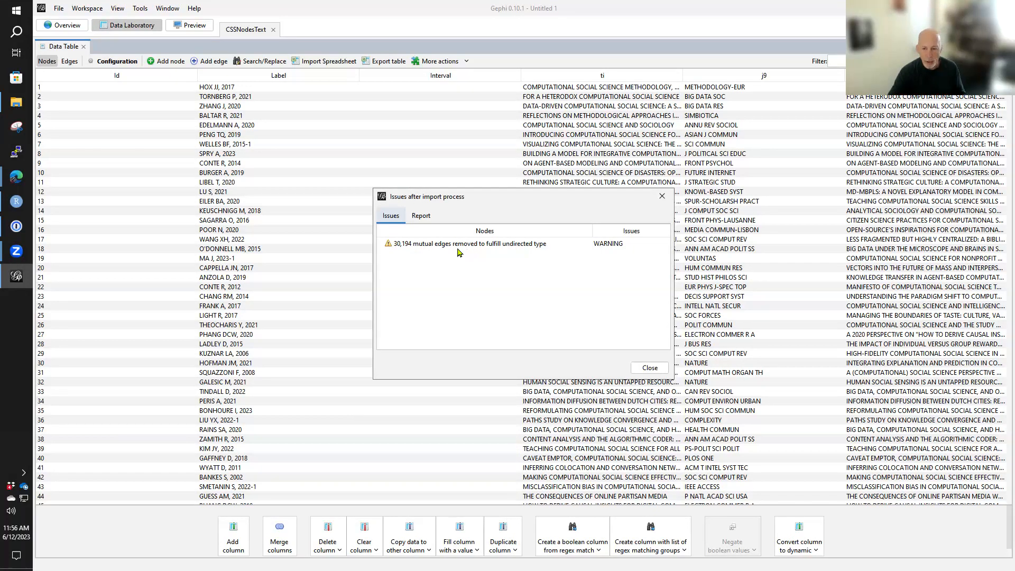
click(644, 371)
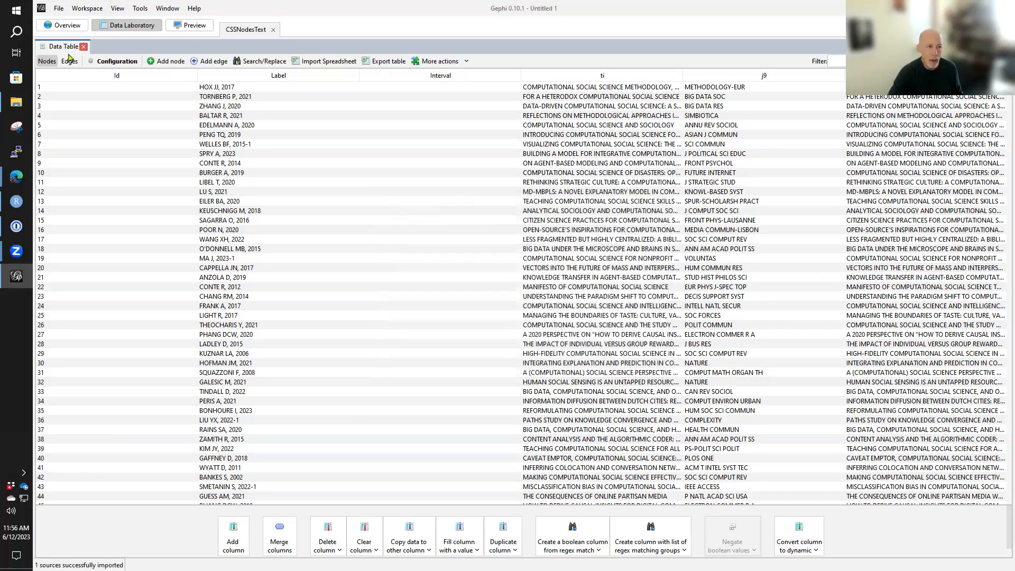
- Examine the combined network of nodes and edges up close in the graph overview
click(74, 28)
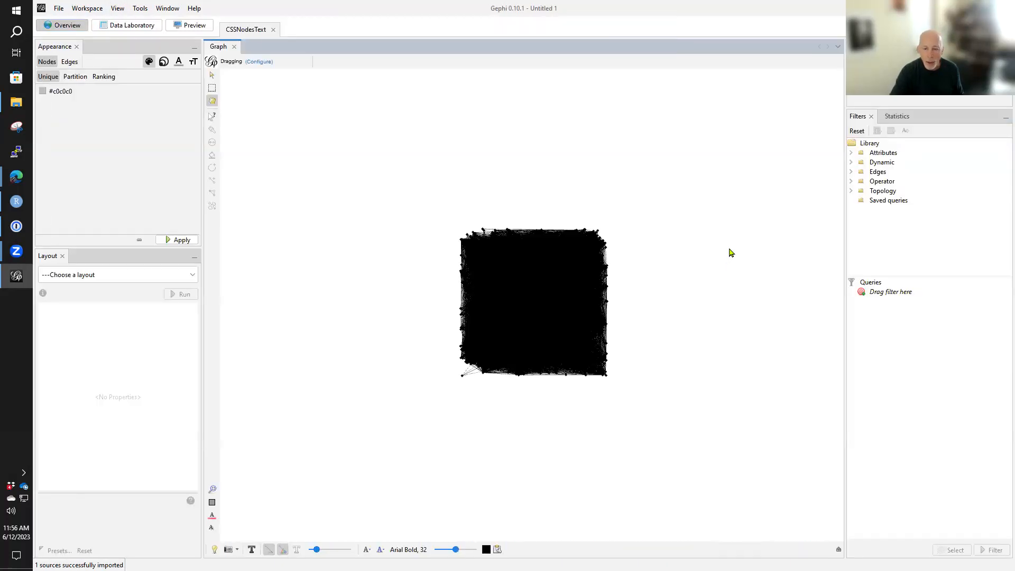
scroll(718, 262, up, 3)
mouse_move(536, 340)
mouse_down()
mouse_move(580, 324)
mouse_move(542, 339)
mouse_up()
scroll(541, 339, up, 4)
drag(626, 290, 614, 297)
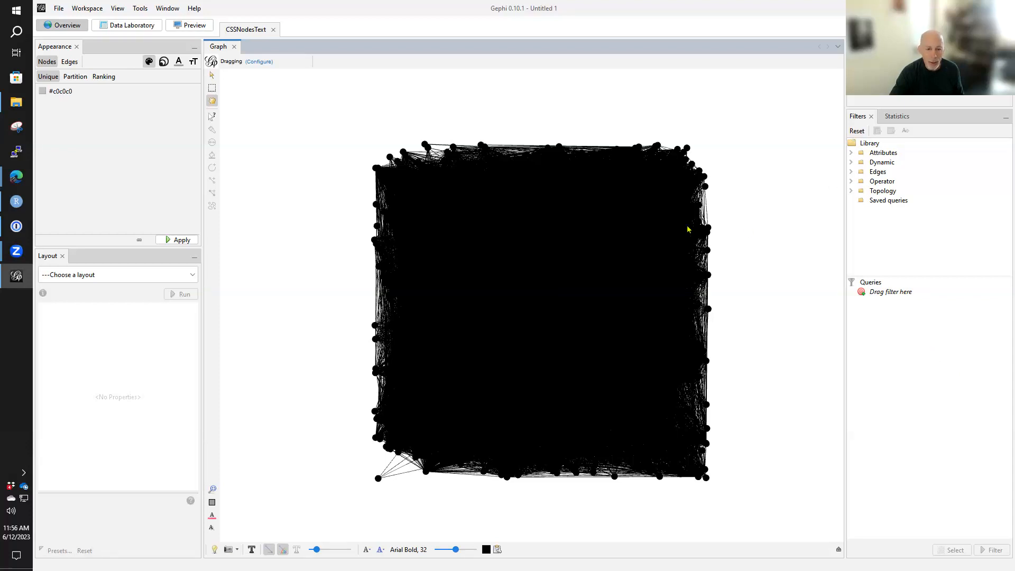
- Calculate the network's average degree and its undirected graph density, and close both reports
click(893, 117)
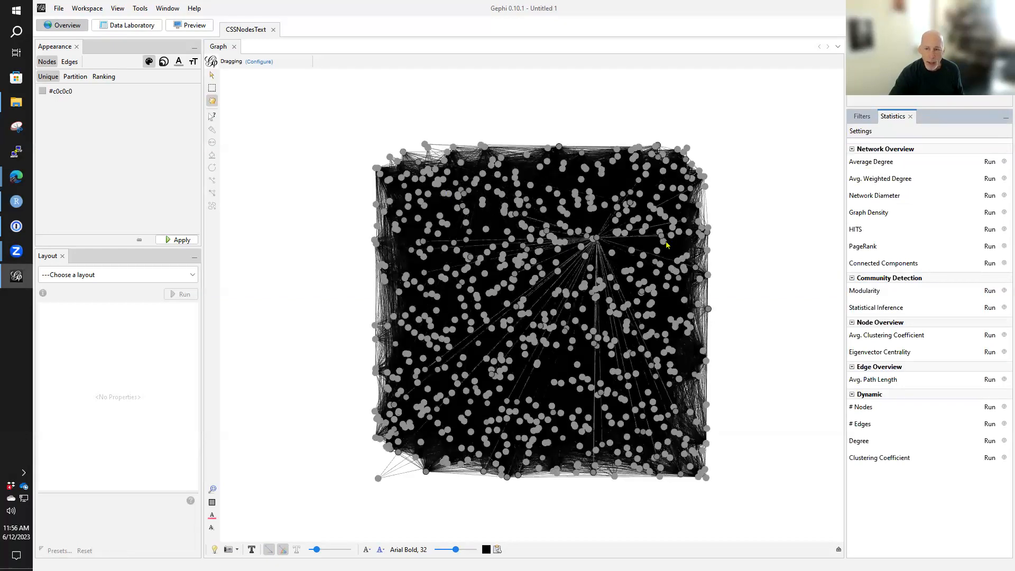
click(991, 162)
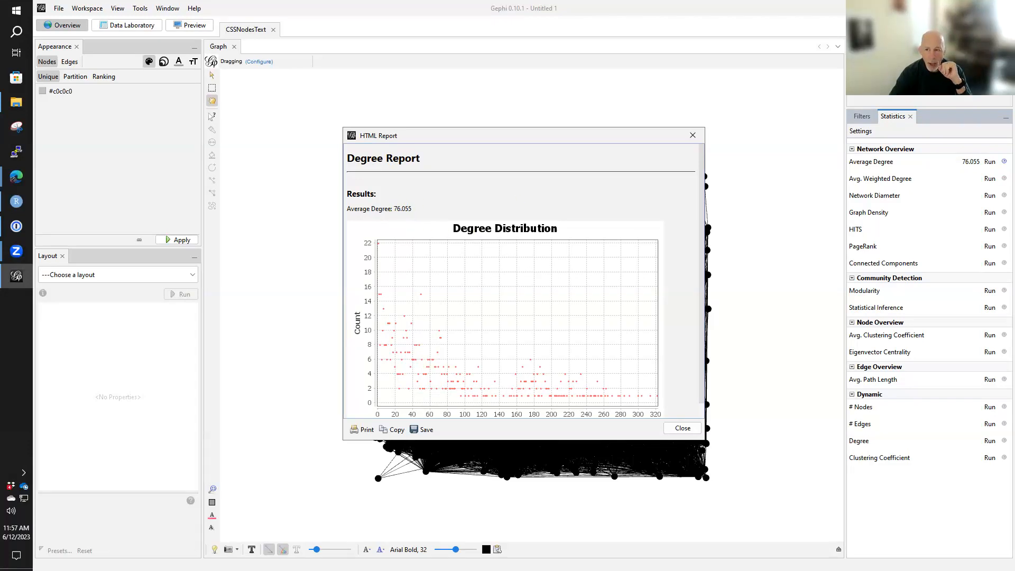
click(990, 212)
click(622, 353)
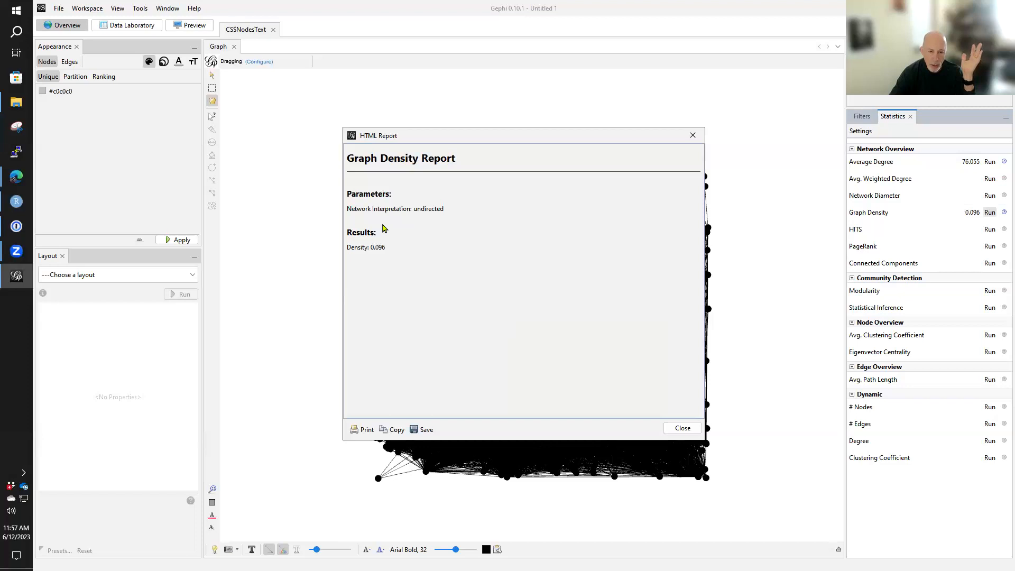
click(682, 428)
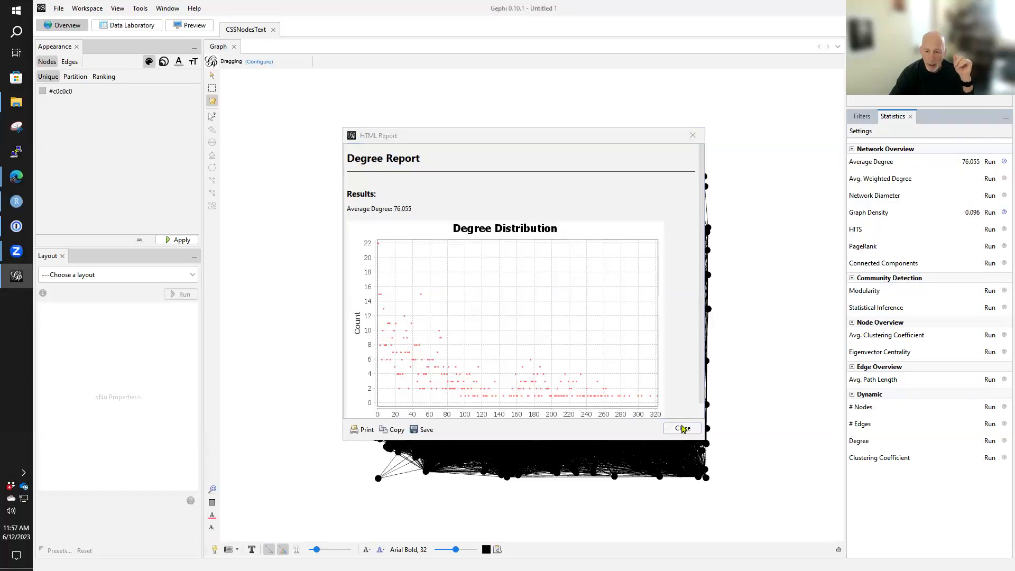
click(682, 429)
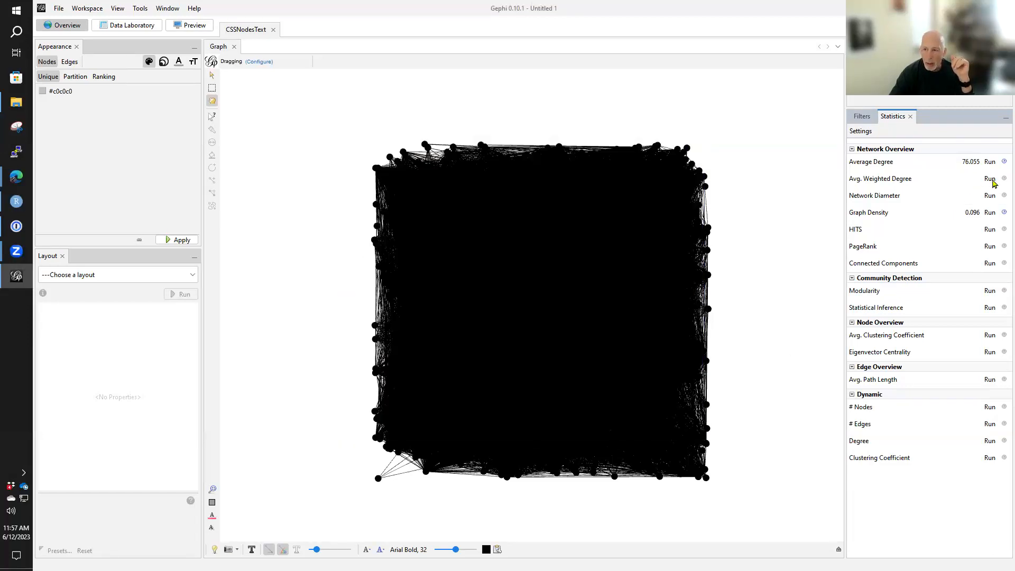
- Calculate the average weighted degree and the network diameter, using the undirected interpretation without normalizing centralities
click(989, 178)
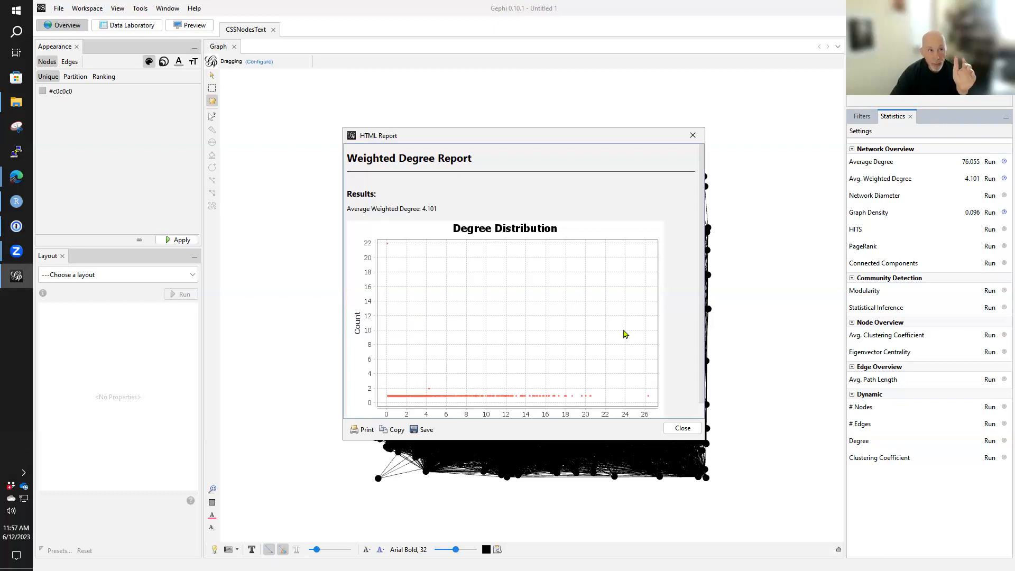
click(682, 428)
click(988, 196)
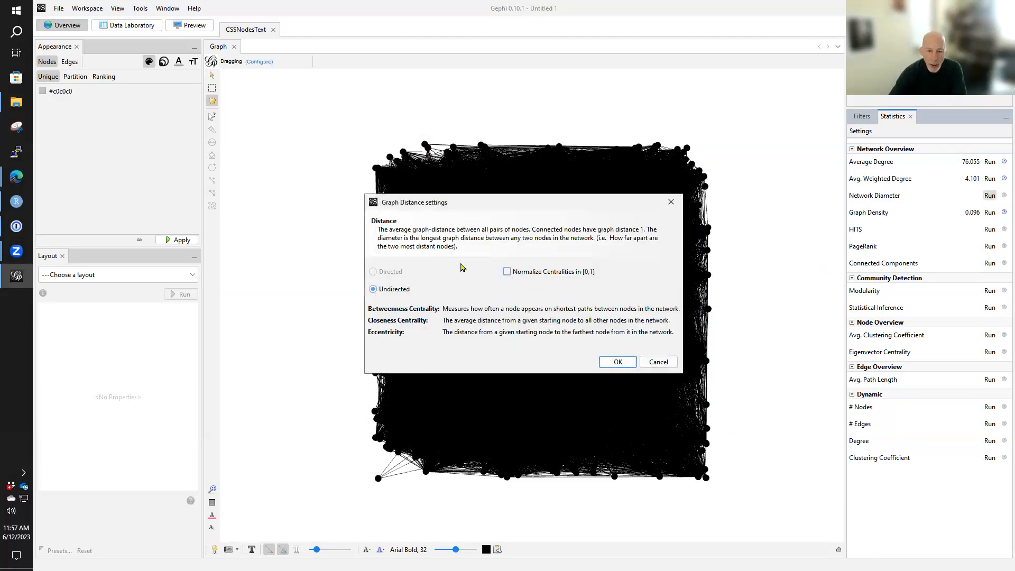
click(618, 362)
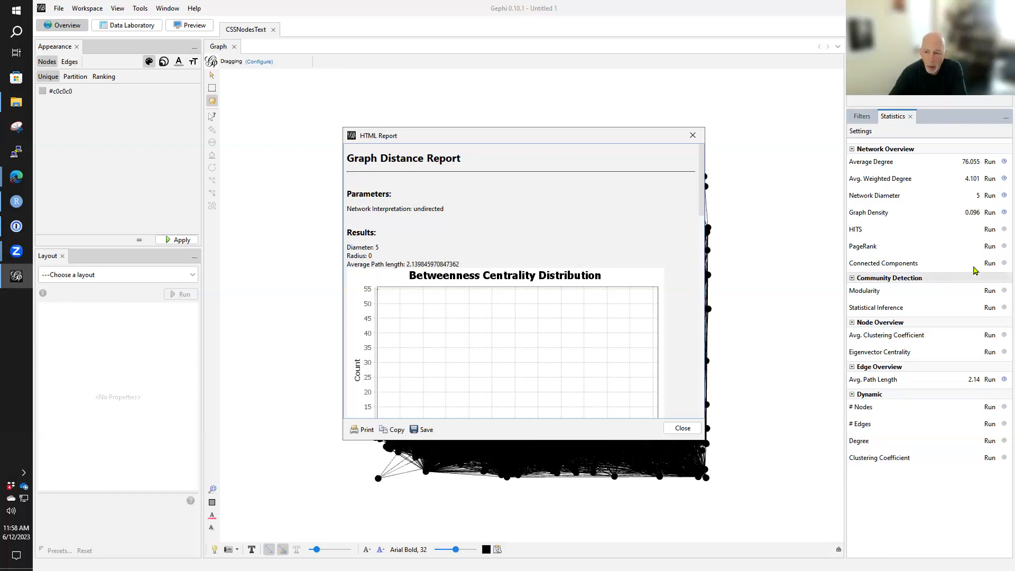
- Run the undirected Connected Components statistic, review its size distribution, and close the report
click(989, 263)
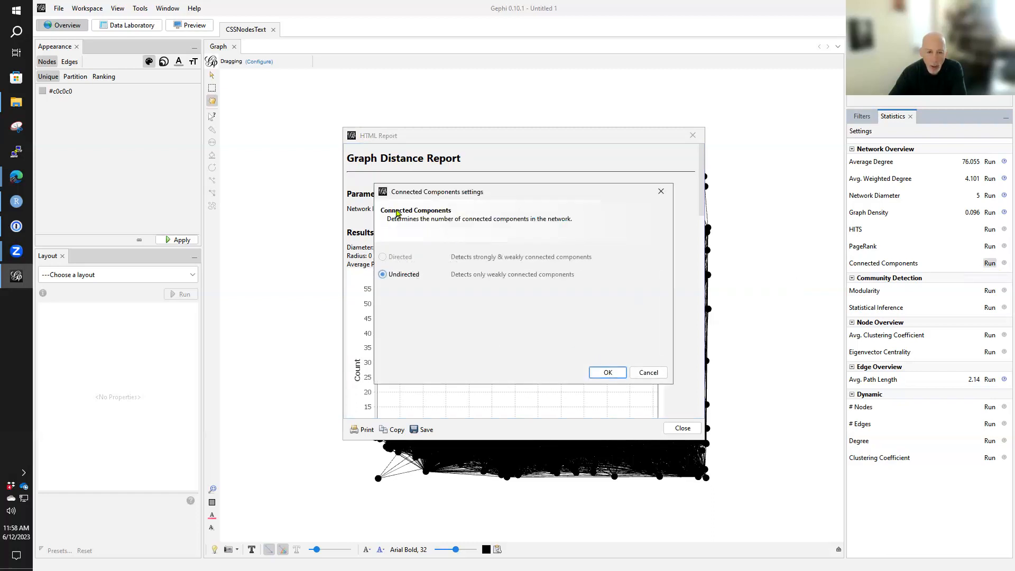
click(607, 372)
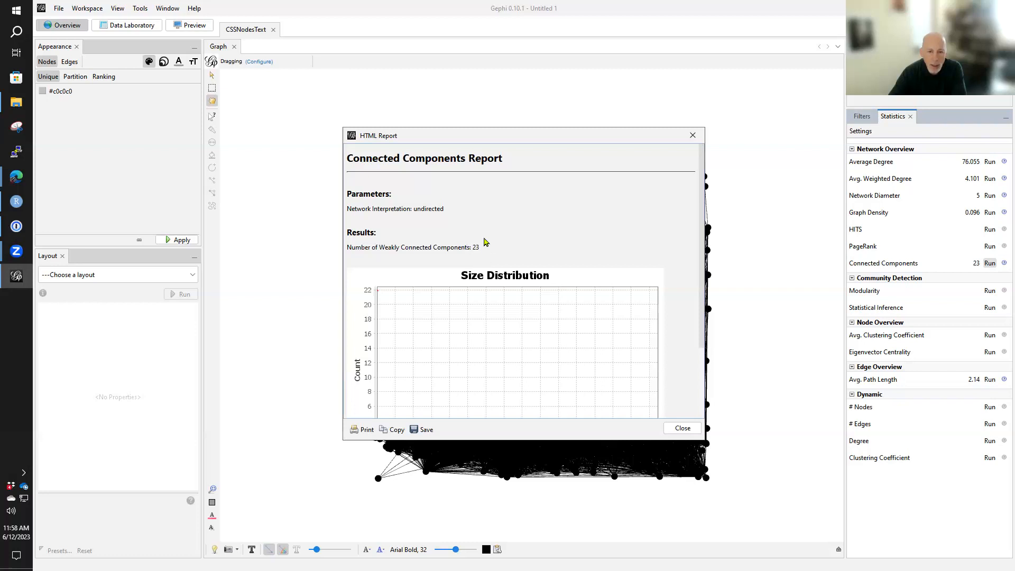
scroll(470, 298, down, 3)
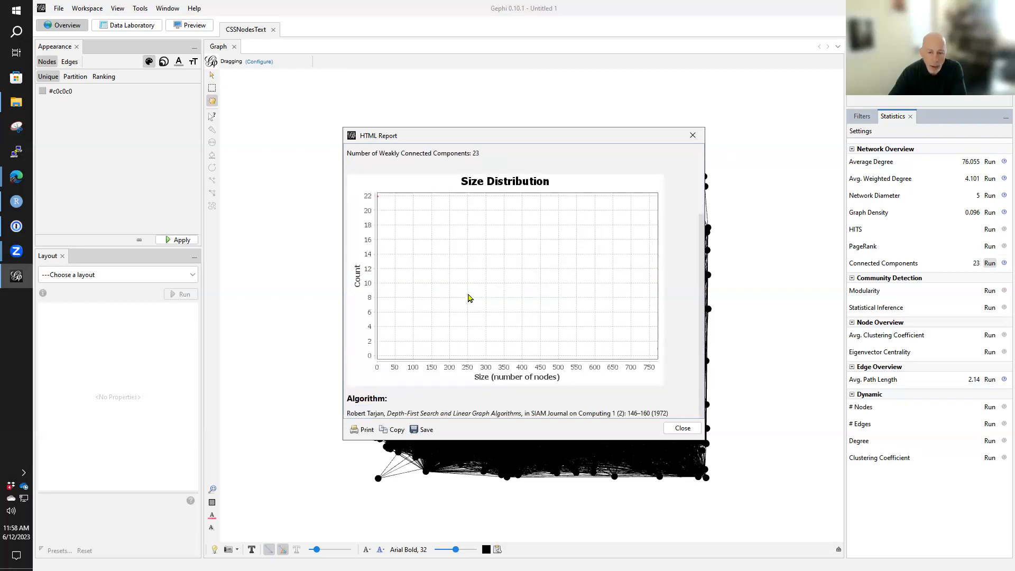
scroll(467, 299, up, 3)
scroll(468, 299, down, 3)
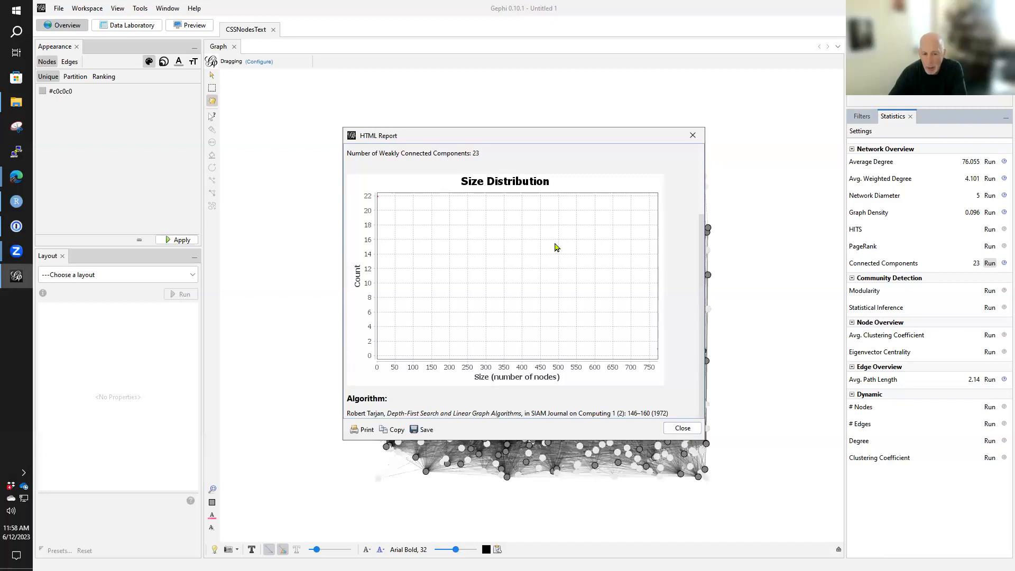
click(681, 429)
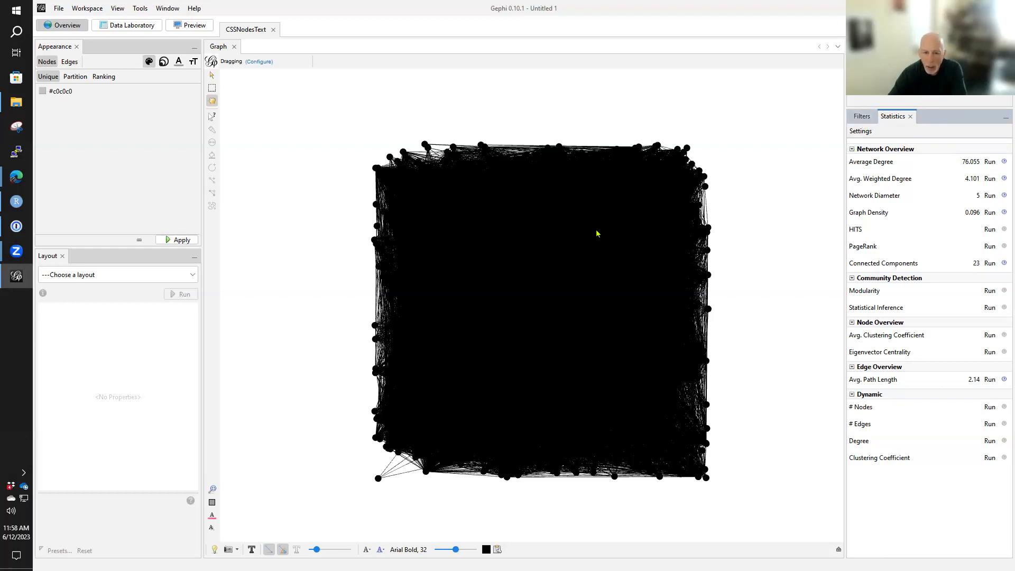
- Add the Giant Component topology filter to the queries and expand its entry
scroll(592, 234, down, 5)
scroll(590, 233, up, 2)
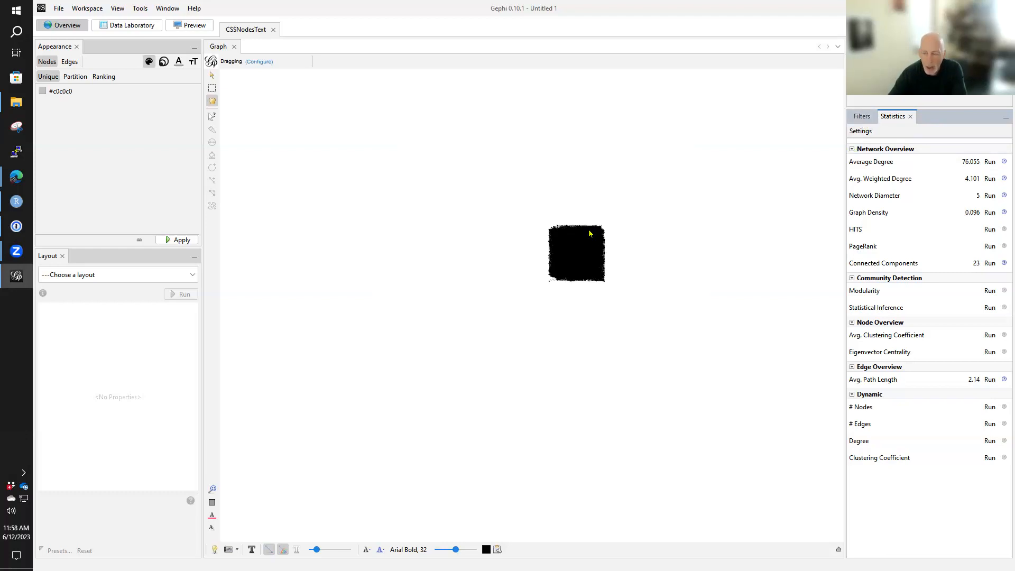
click(862, 119)
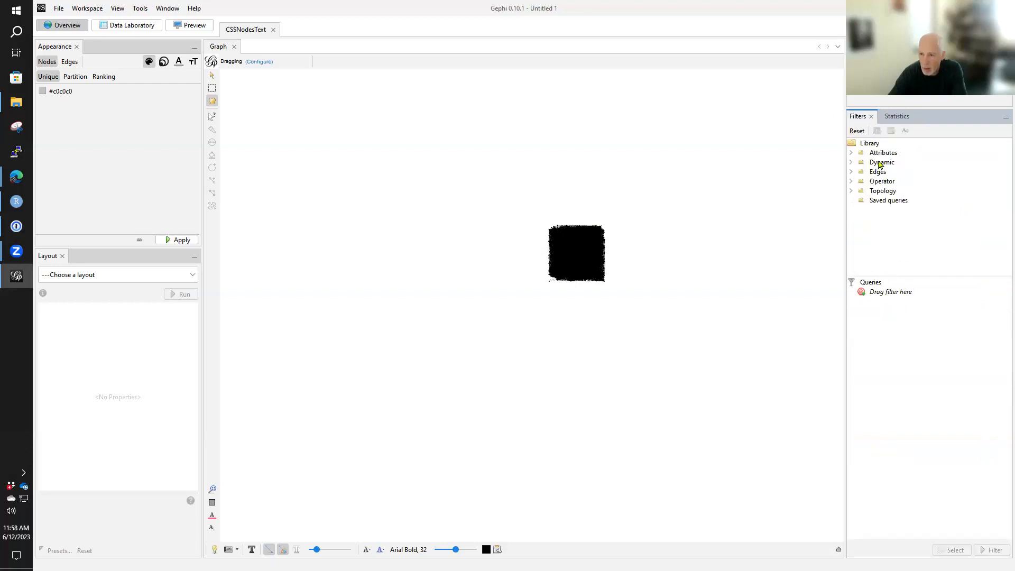
click(851, 153)
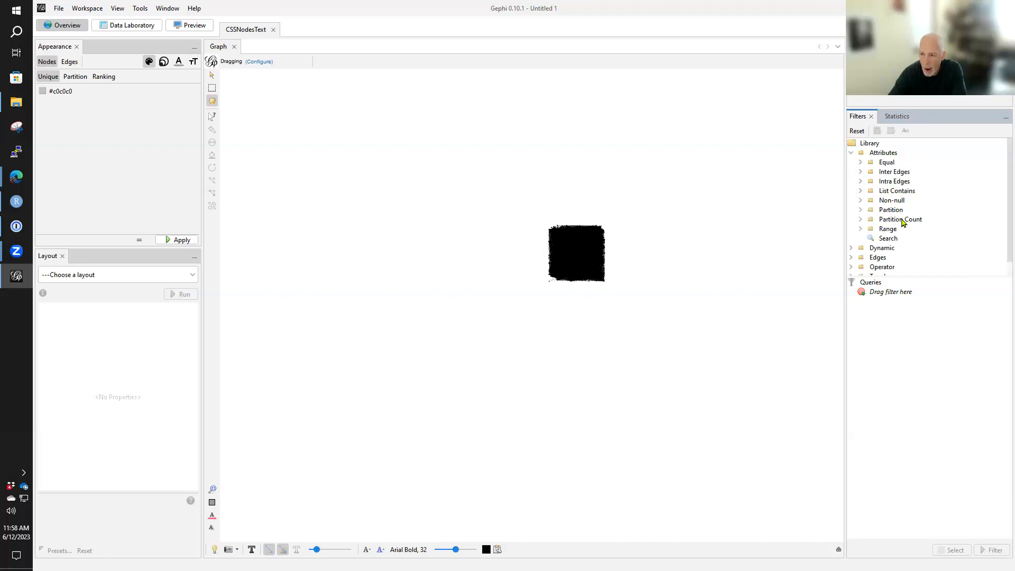
scroll(890, 175, down, 1)
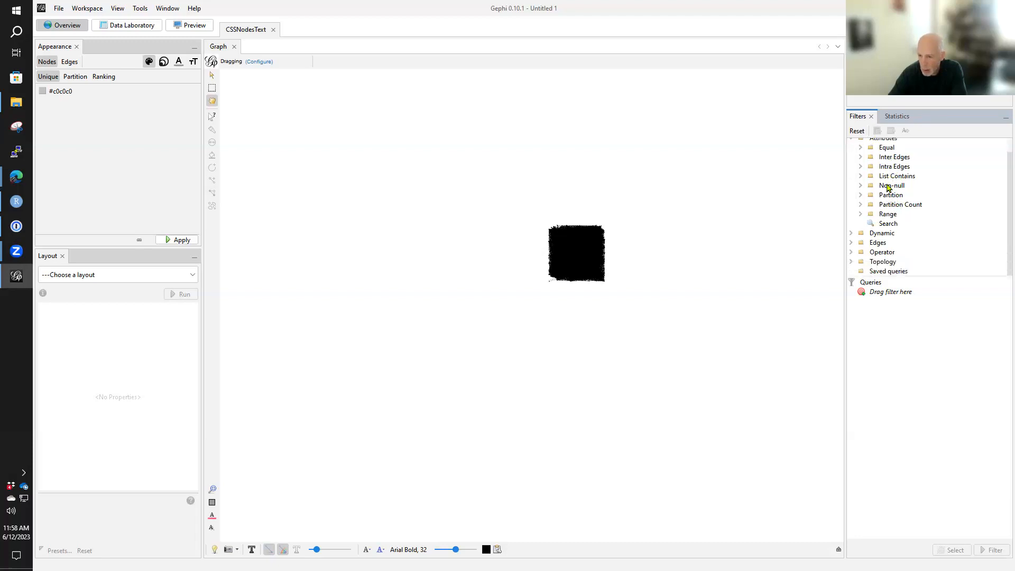
click(851, 261)
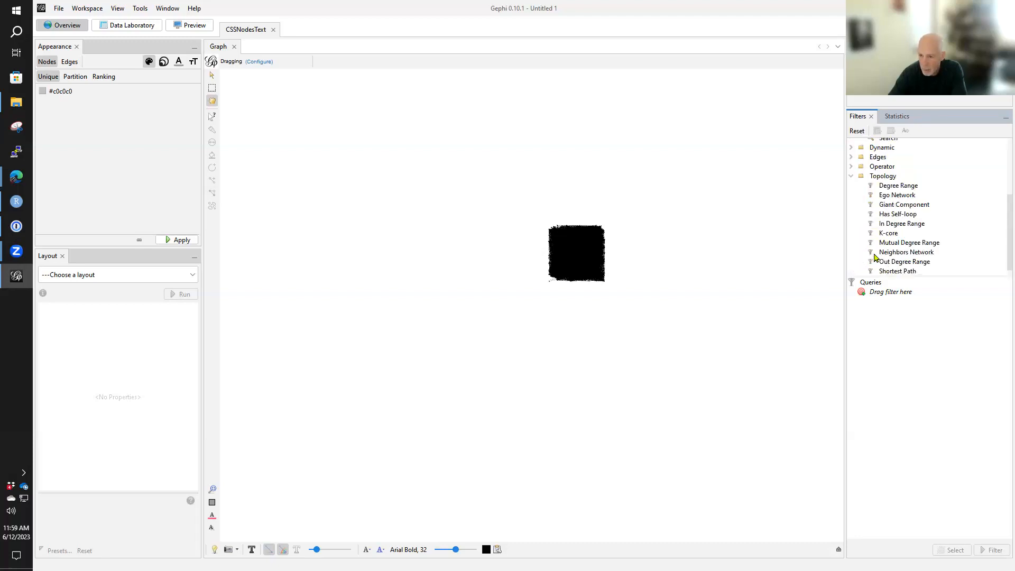
click(880, 207)
drag(881, 211, 877, 294)
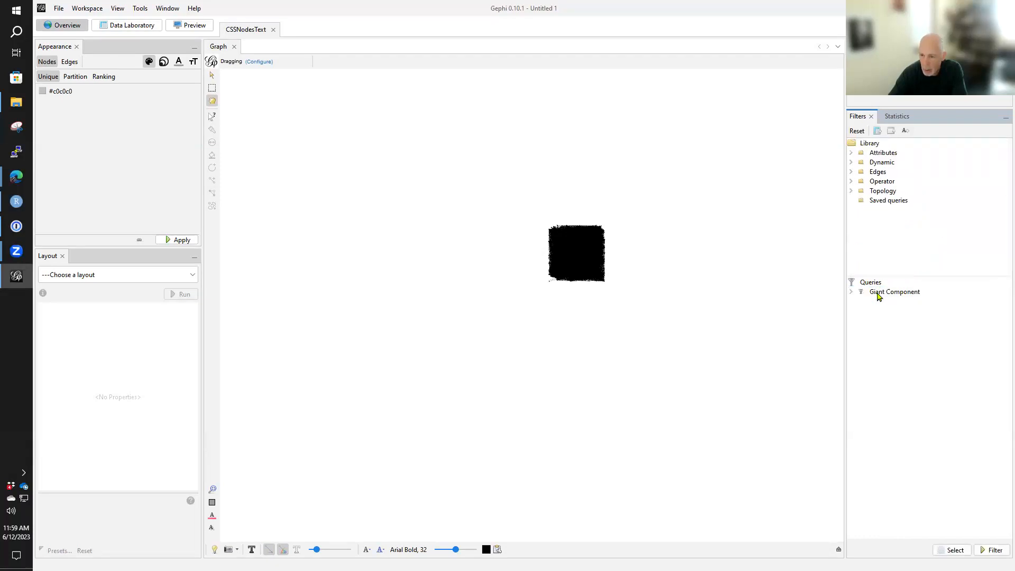
click(850, 292)
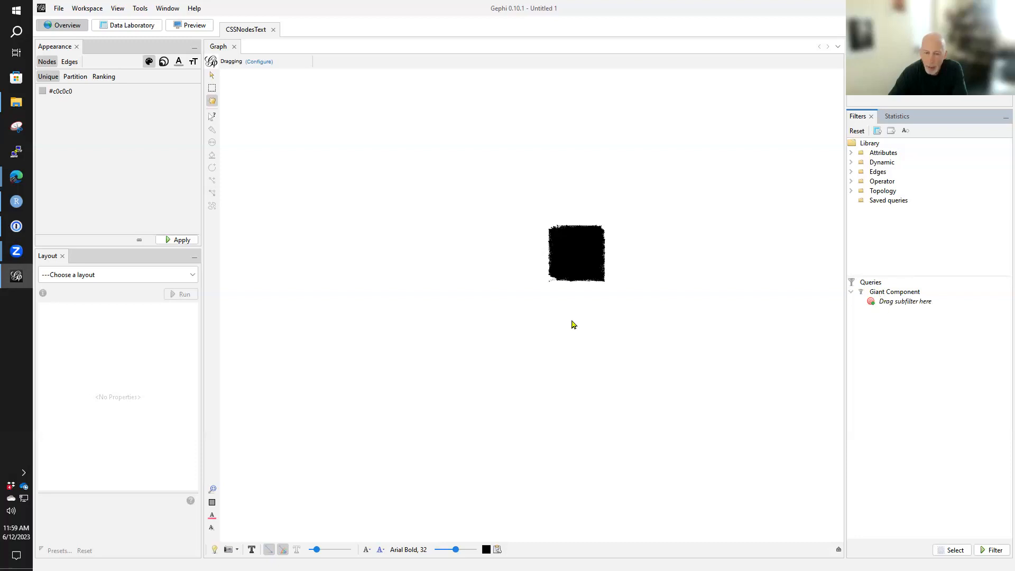
- Apply the Giant Component filter to the network
scroll(596, 295, up, 5)
mouse_move(534, 231)
mouse_down()
mouse_move(544, 247)
mouse_move(537, 222)
mouse_move(527, 229)
mouse_up()
scroll(612, 257, up, 3)
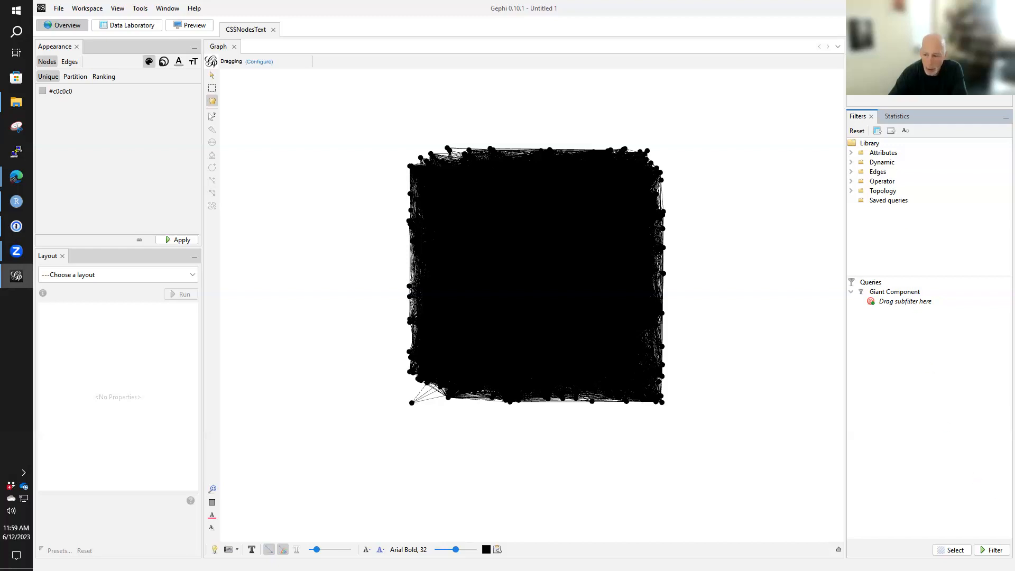
click(992, 550)
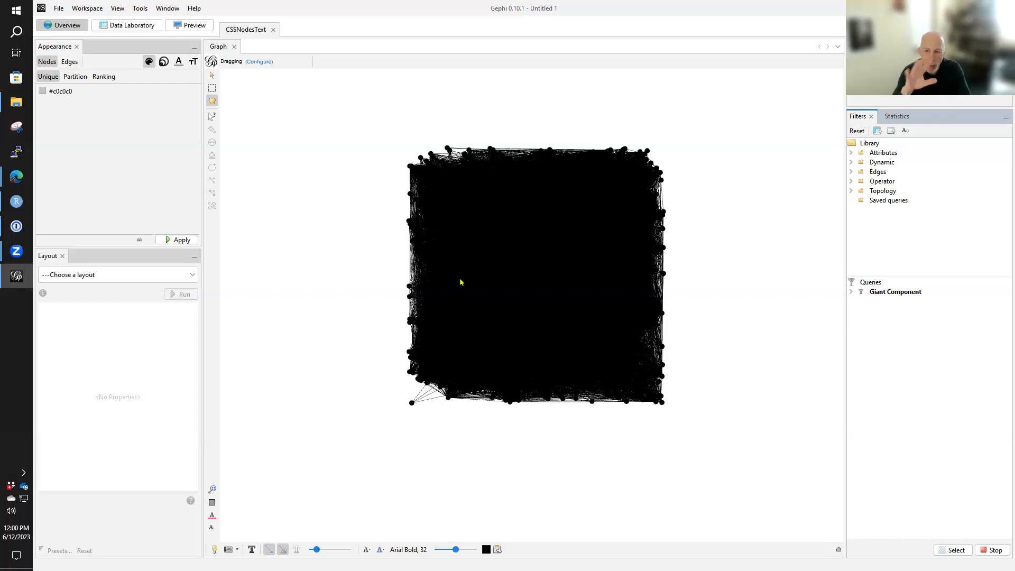
- Run Modularity with randomization, edge weights and resolution 1.0, review the community size distribution, and close the report
click(897, 117)
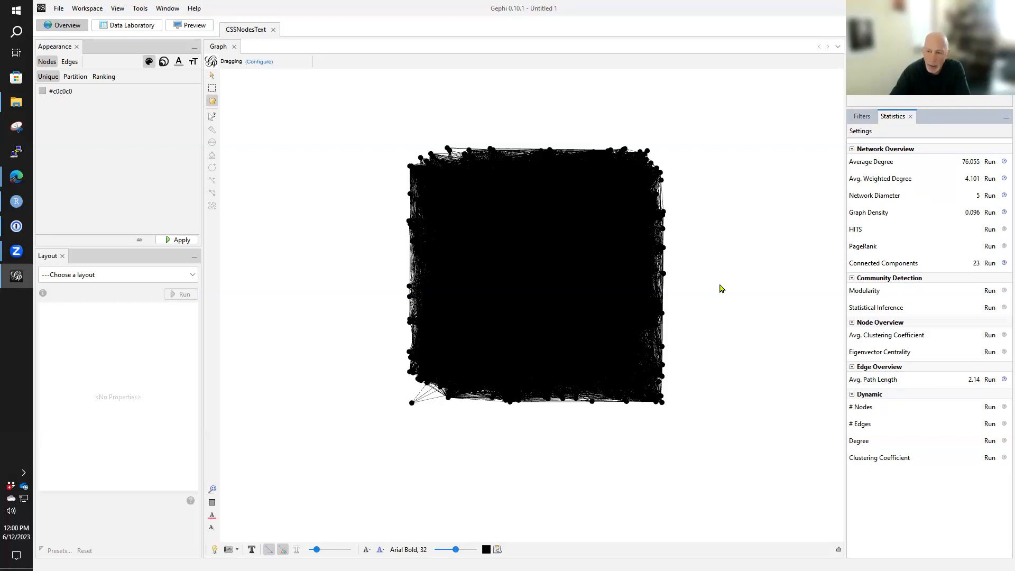
click(989, 290)
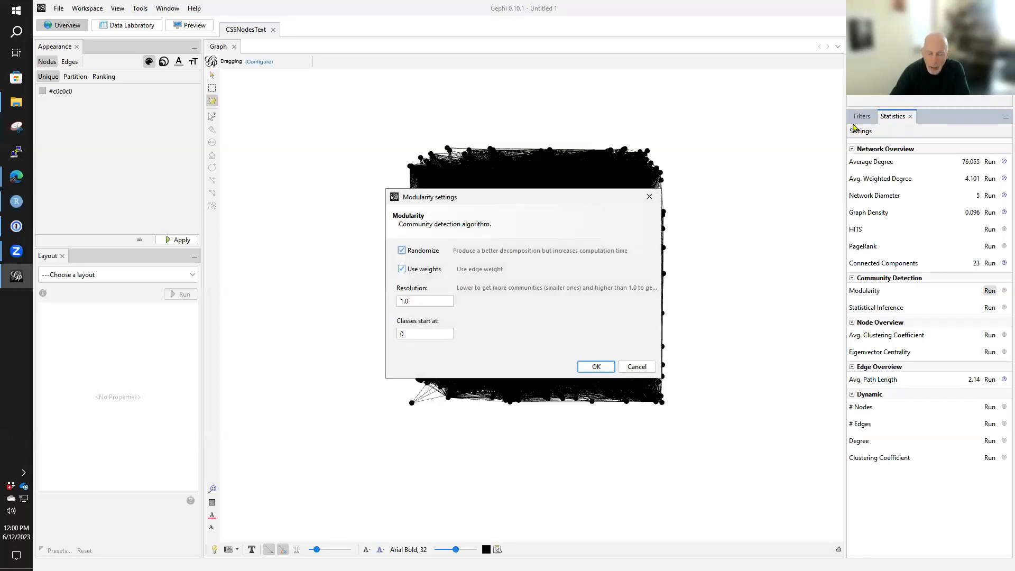
click(596, 367)
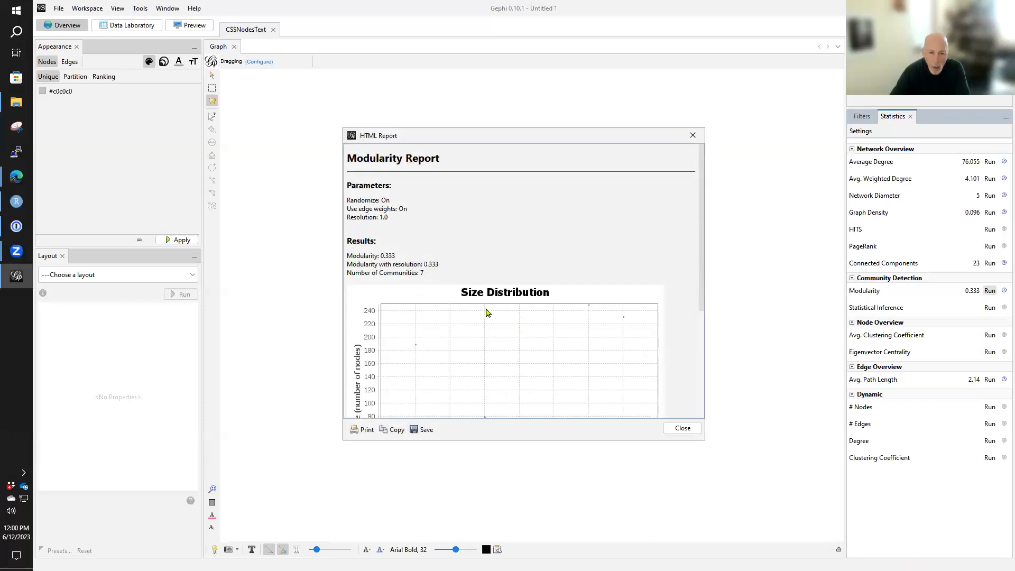
scroll(487, 313, down, 3)
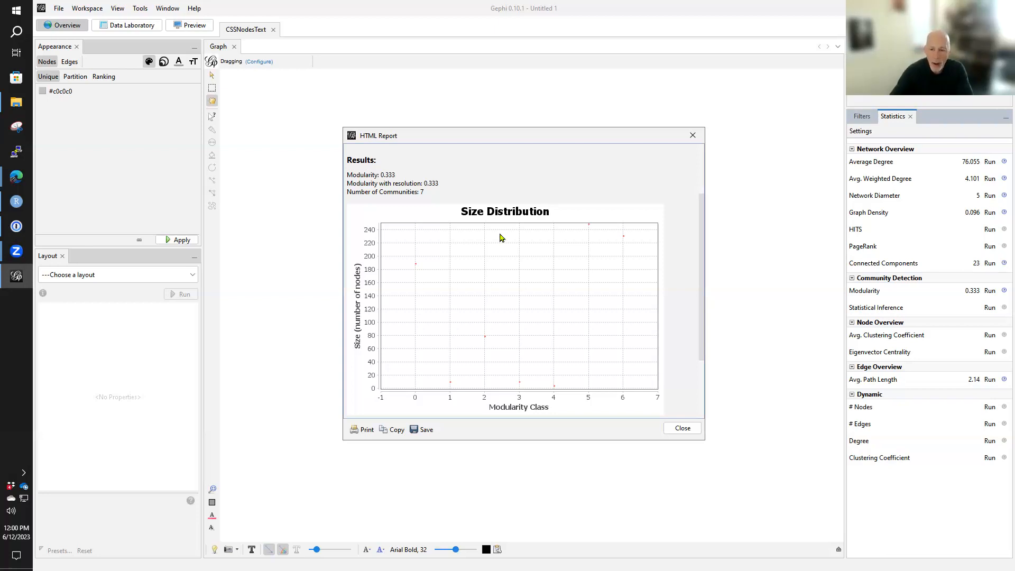
click(692, 135)
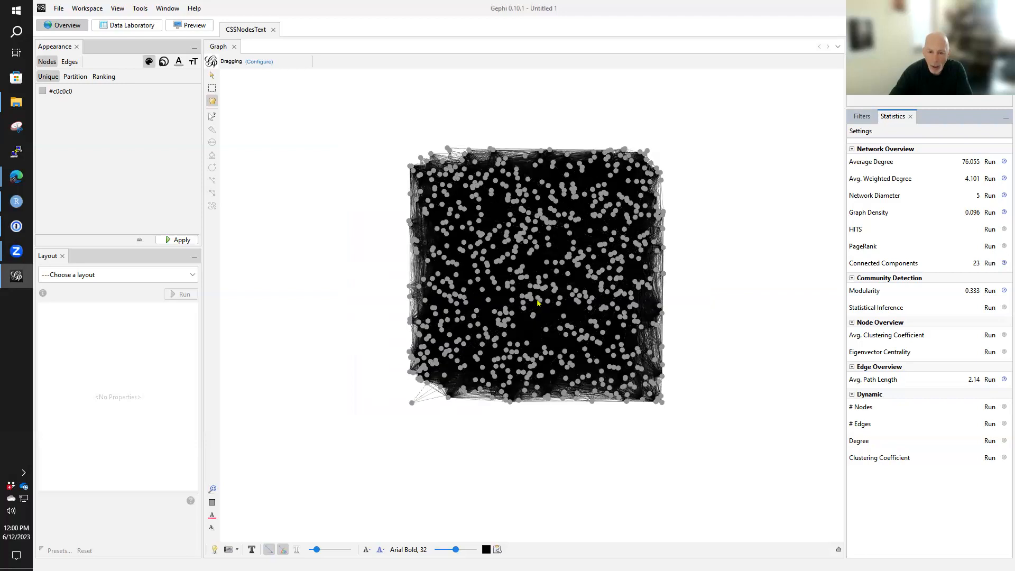
- Examine the filtered network in the graph view, both up close and as a whole
scroll(538, 302, up, 8)
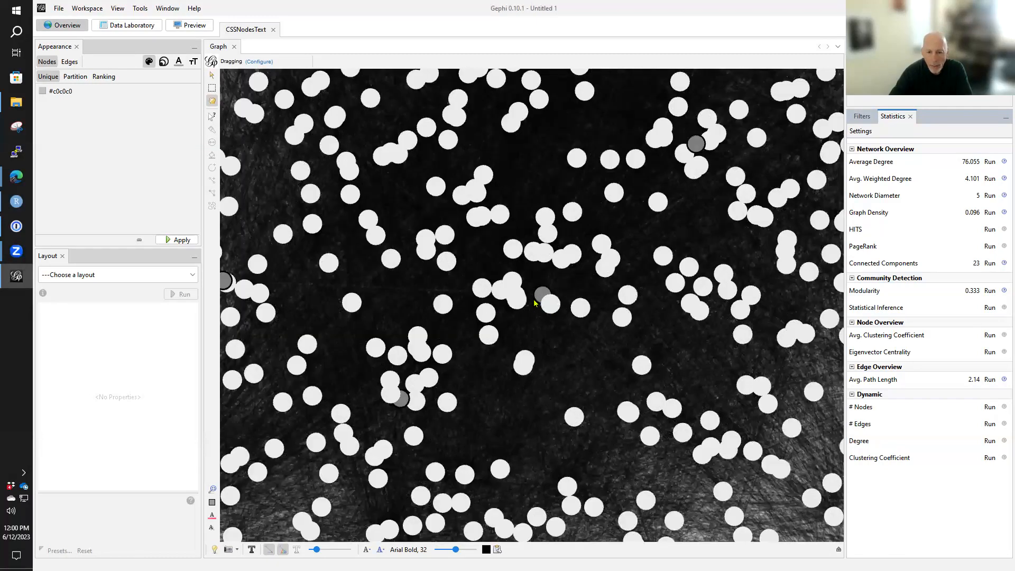
scroll(534, 303, down, 5)
scroll(534, 303, up, 5)
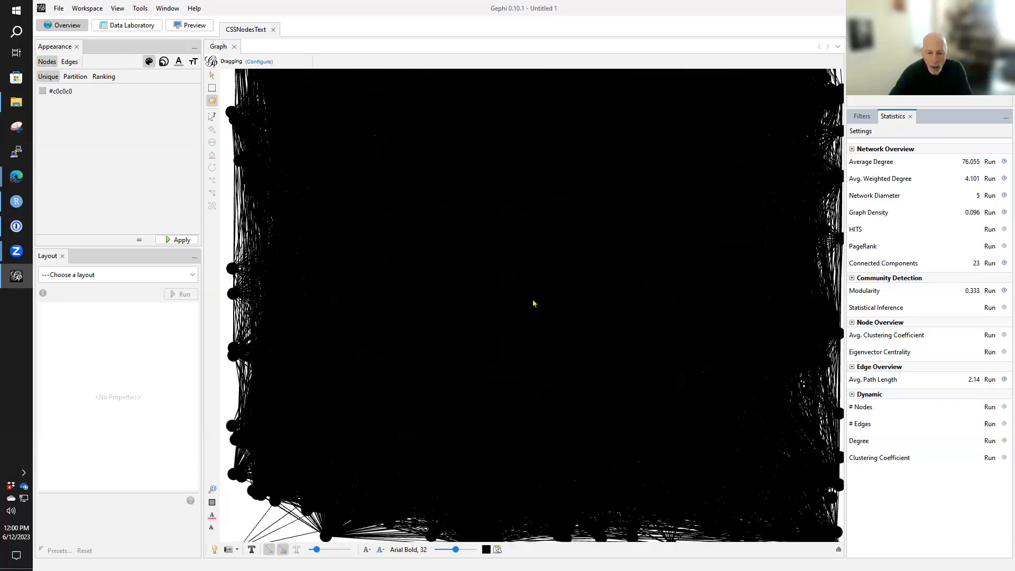
scroll(533, 303, up, 2)
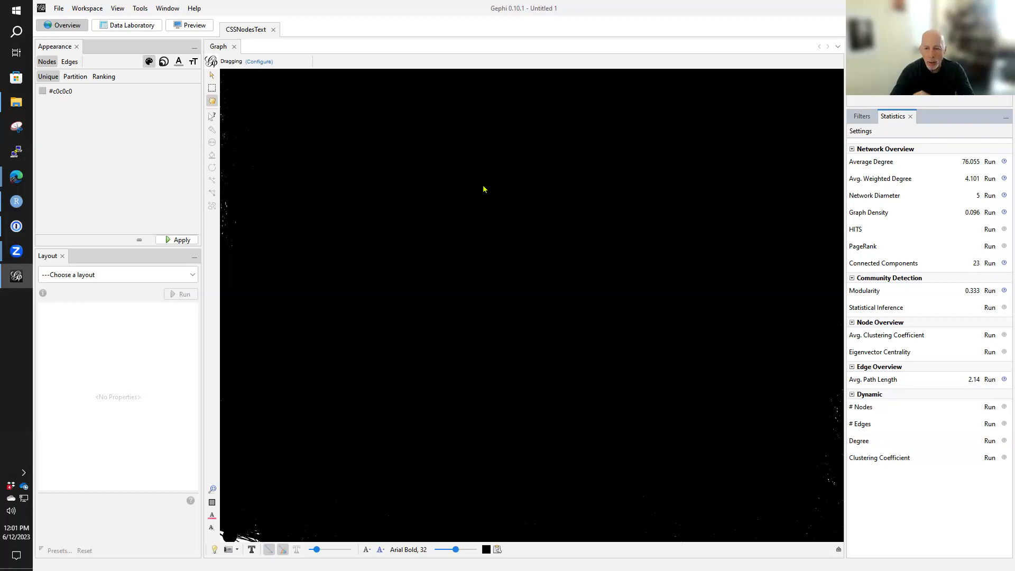
scroll(519, 183, down, 5)
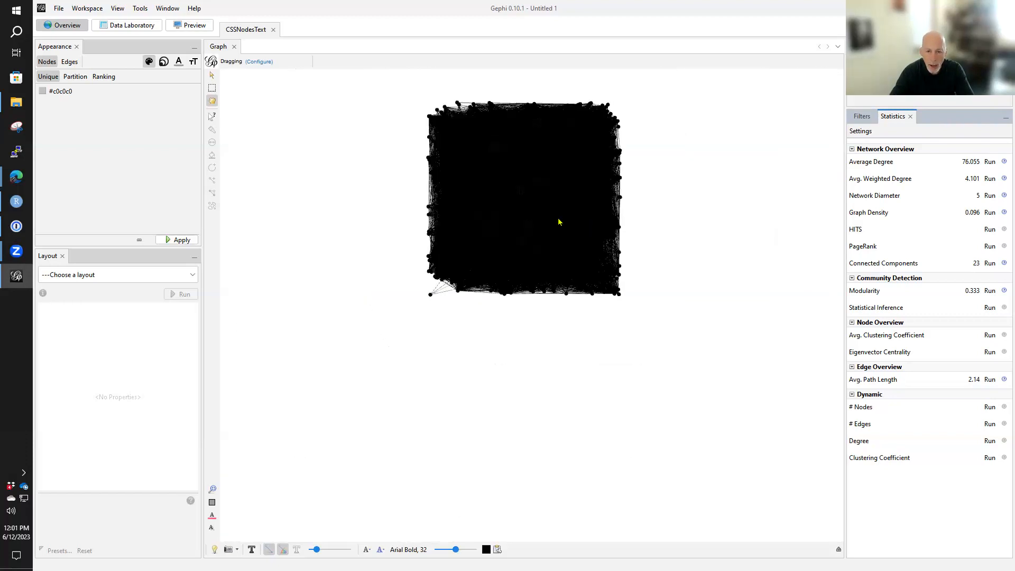
drag(557, 153, 543, 227)
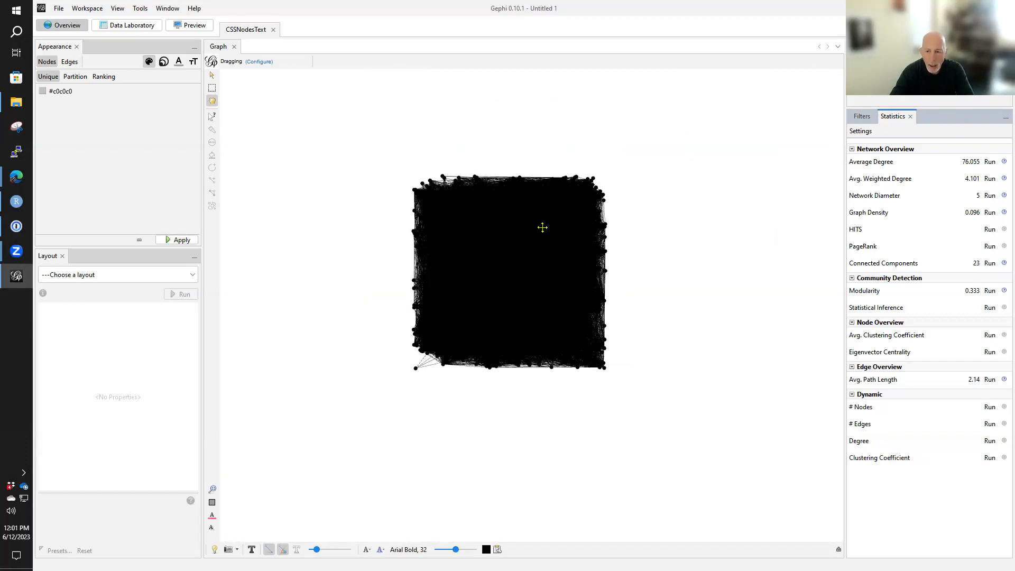
scroll(542, 228, up, 4)
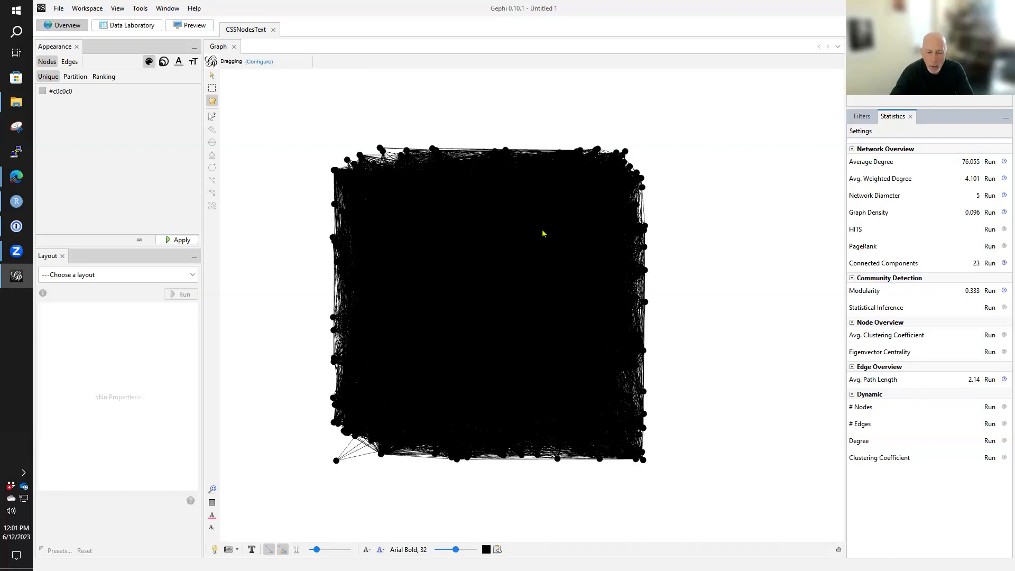
scroll(515, 271, up, 2)
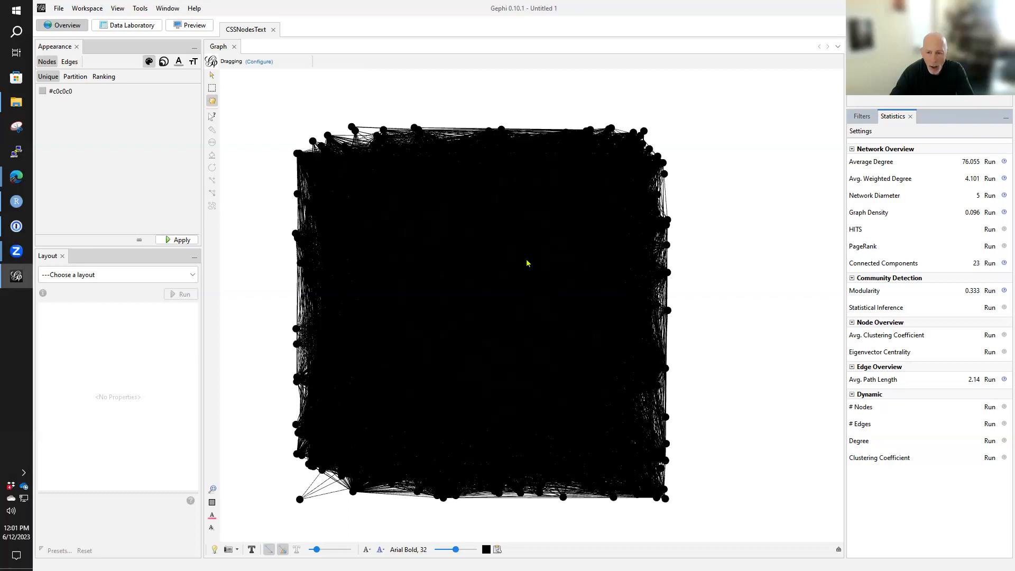
drag(528, 258, 530, 252)
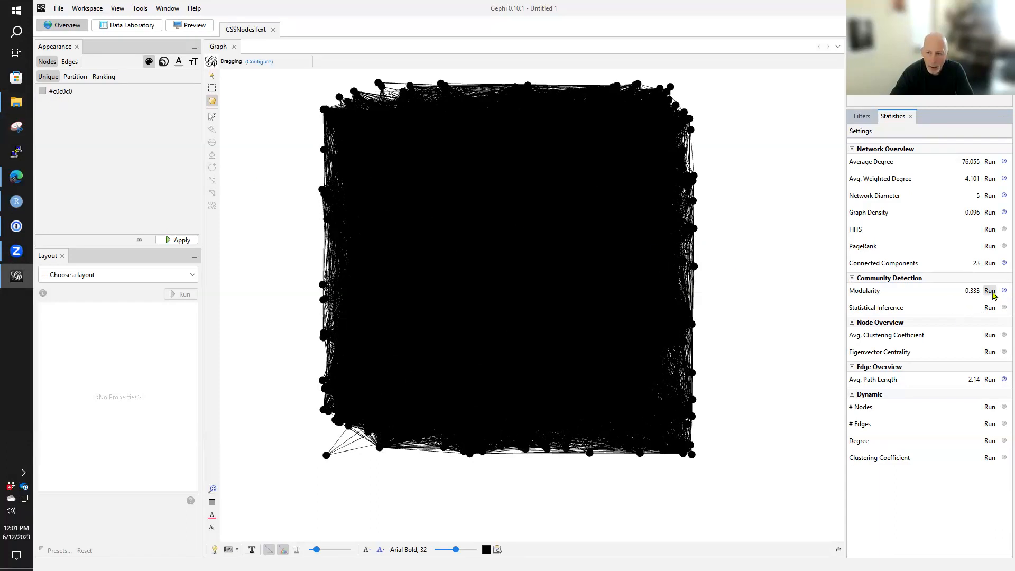
- Run Modularity two more times with randomization, edge weights and resolution 1.0, checking each report before closing it
click(989, 291)
click(587, 366)
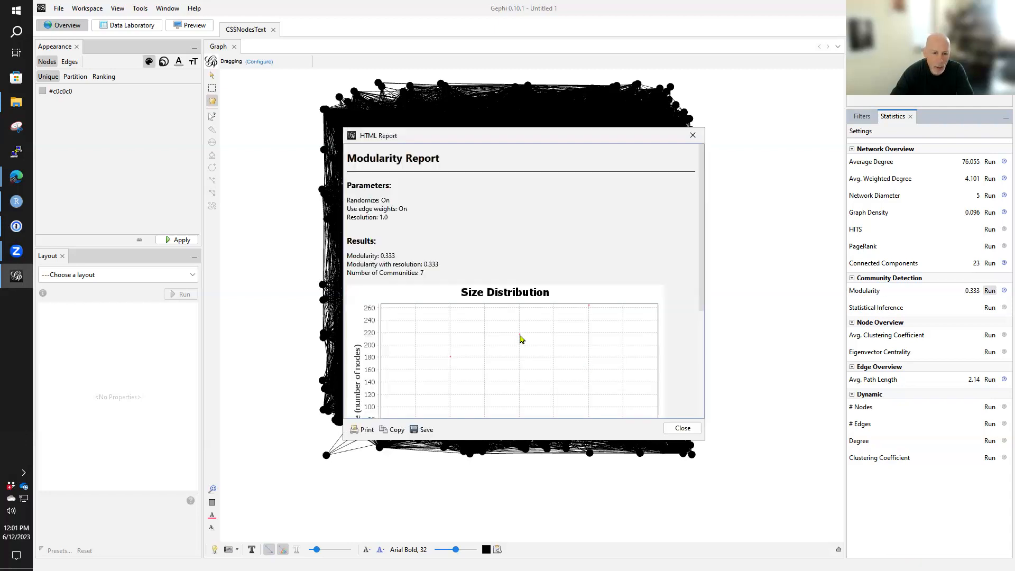
scroll(470, 264, down, 3)
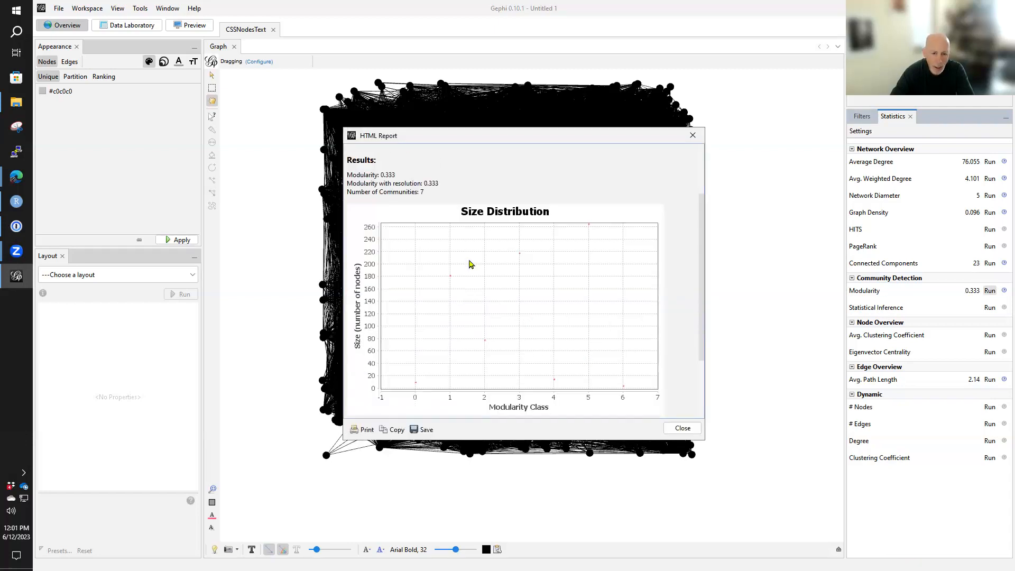
click(687, 429)
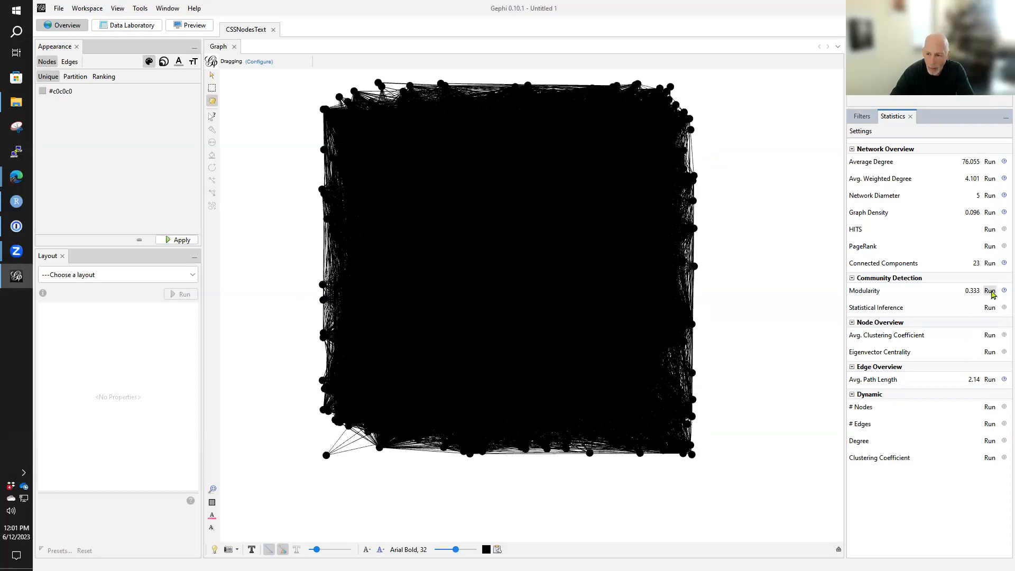
click(990, 291)
click(595, 367)
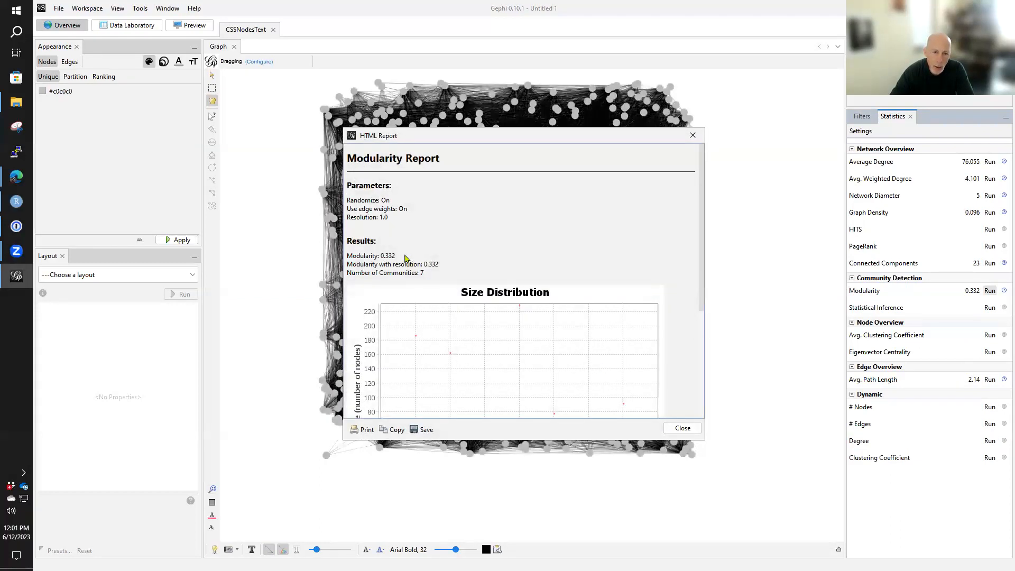
click(684, 431)
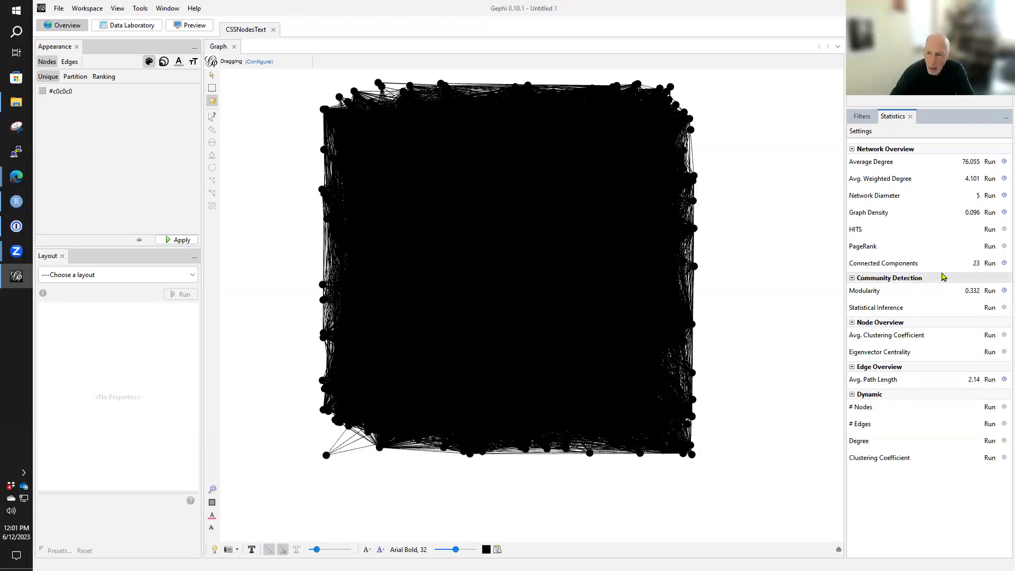
- Repeat the Modularity run three times with unchanged settings, comparing the number and sizes of communities between reports
click(990, 292)
click(603, 366)
scroll(630, 370, down, 3)
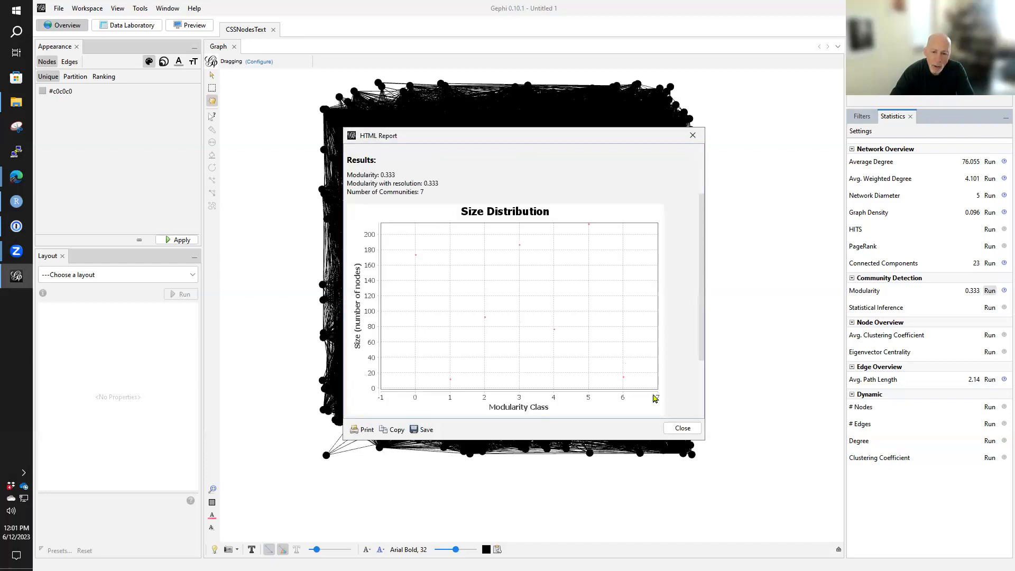
key(Escape)
click(989, 290)
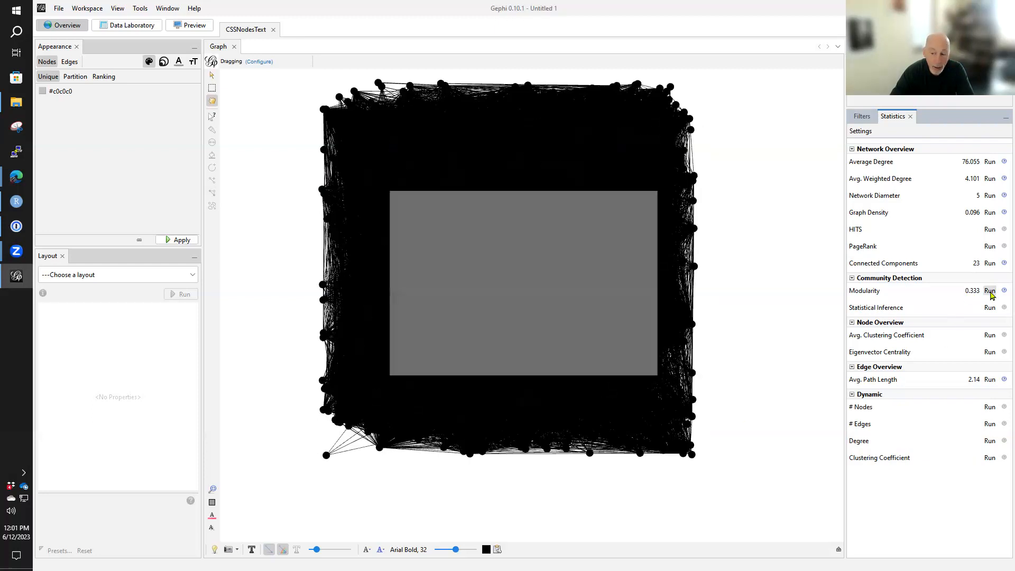
click(596, 366)
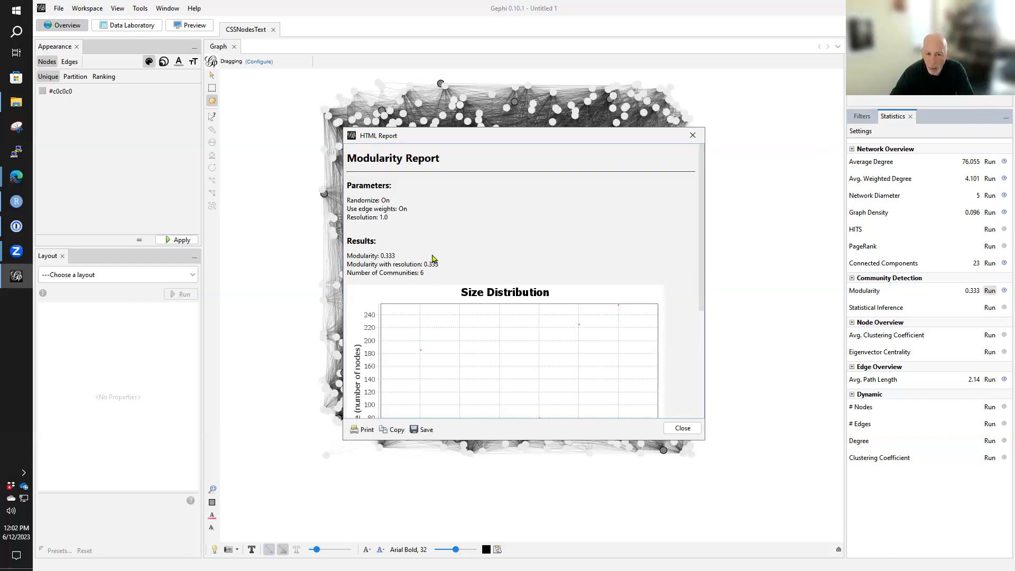
click(683, 428)
click(989, 291)
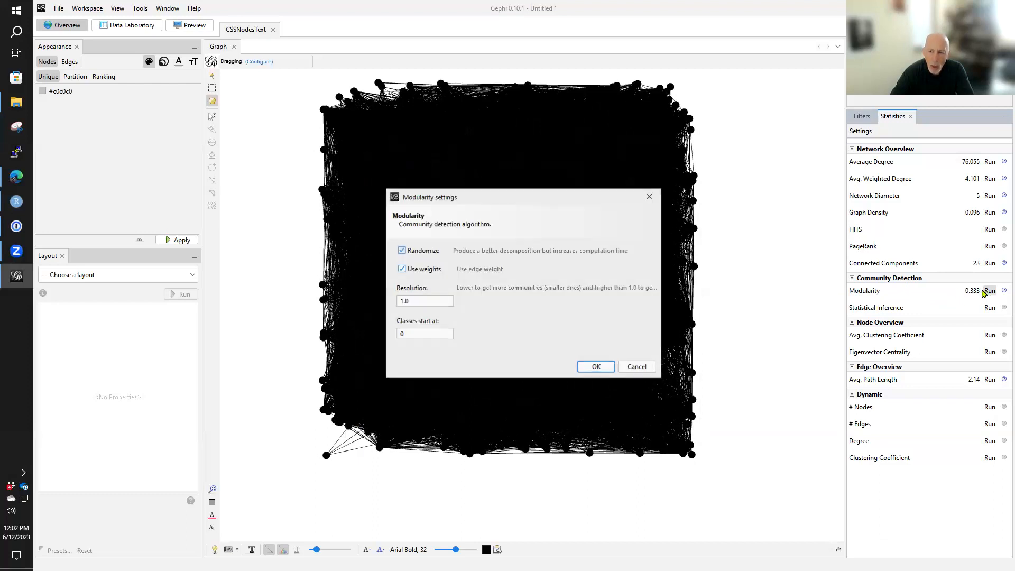
click(596, 367)
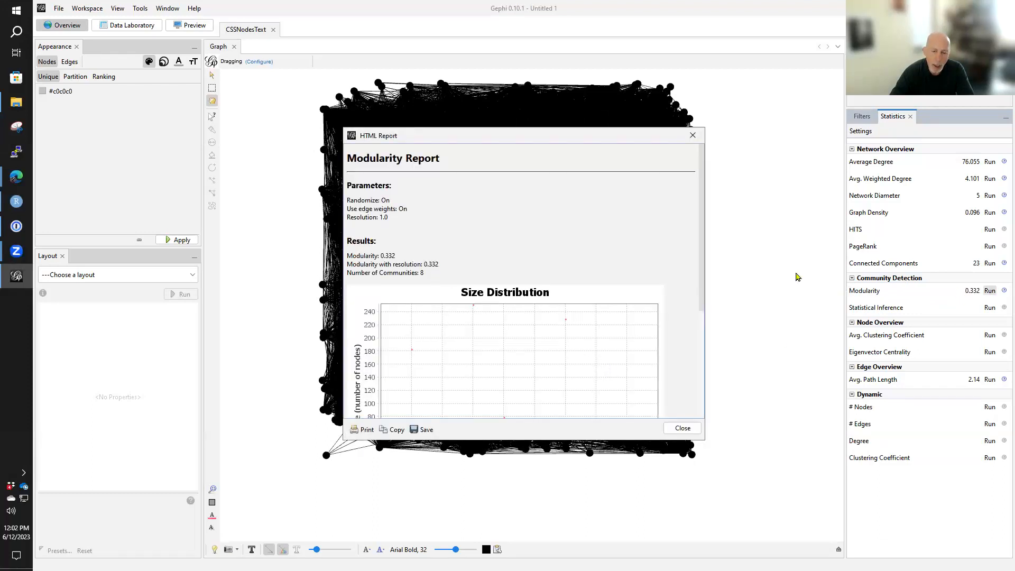
click(685, 428)
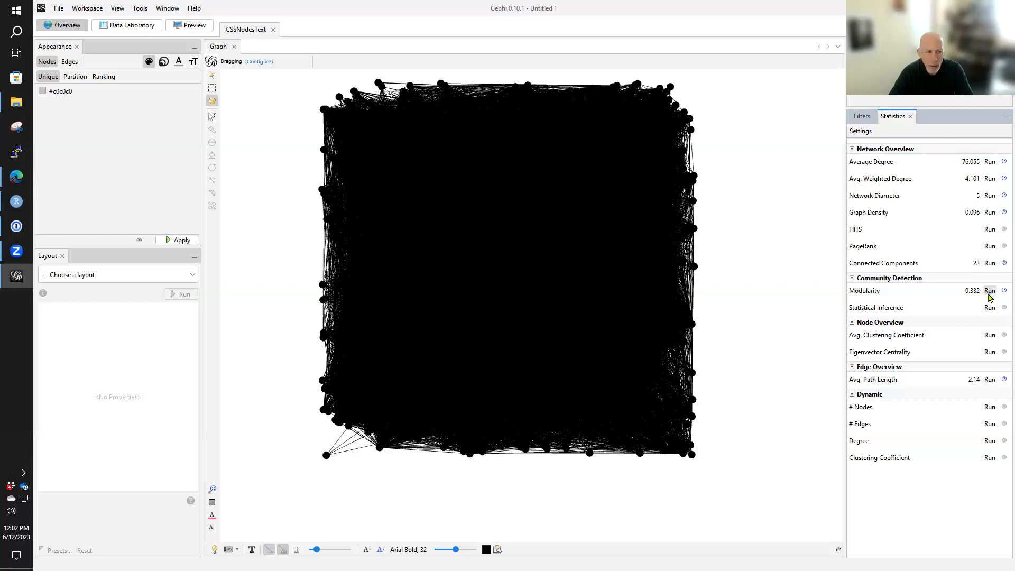
- Run Modularity once more with randomization, edge weights and resolution 1.0, review the size distribution, and close the report
click(990, 292)
click(592, 369)
scroll(575, 280, down, 3)
scroll(575, 280, up, 2)
scroll(586, 268, up, 3)
scroll(582, 280, down, 3)
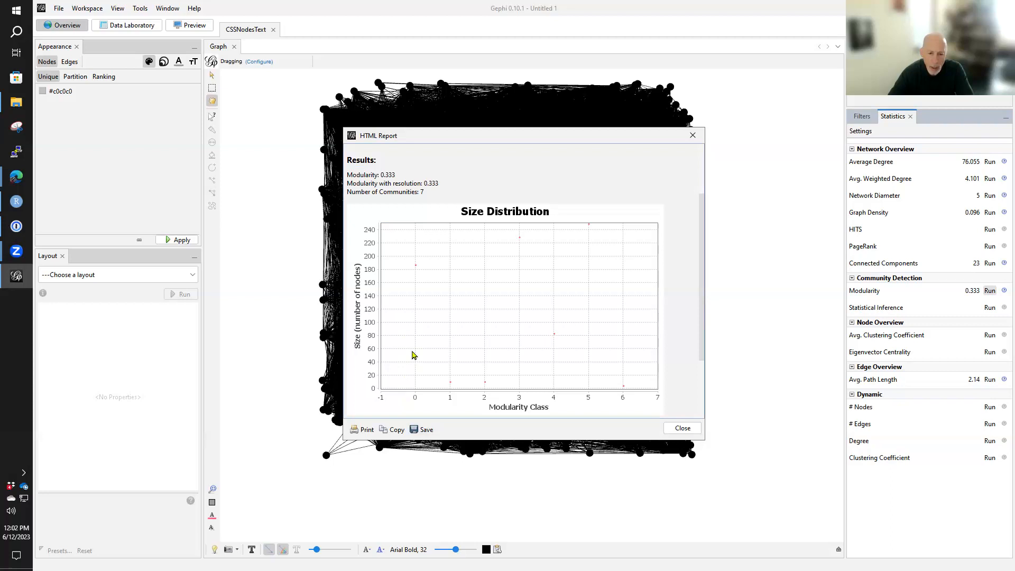
click(682, 428)
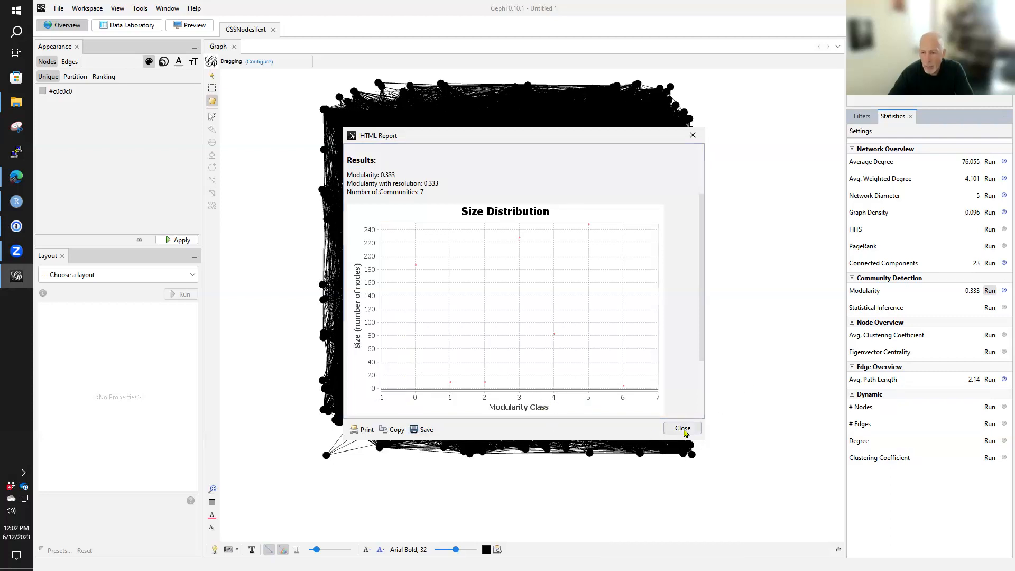
- Color the nodes by the Modularity Class partition and apply it to the graph
click(75, 76)
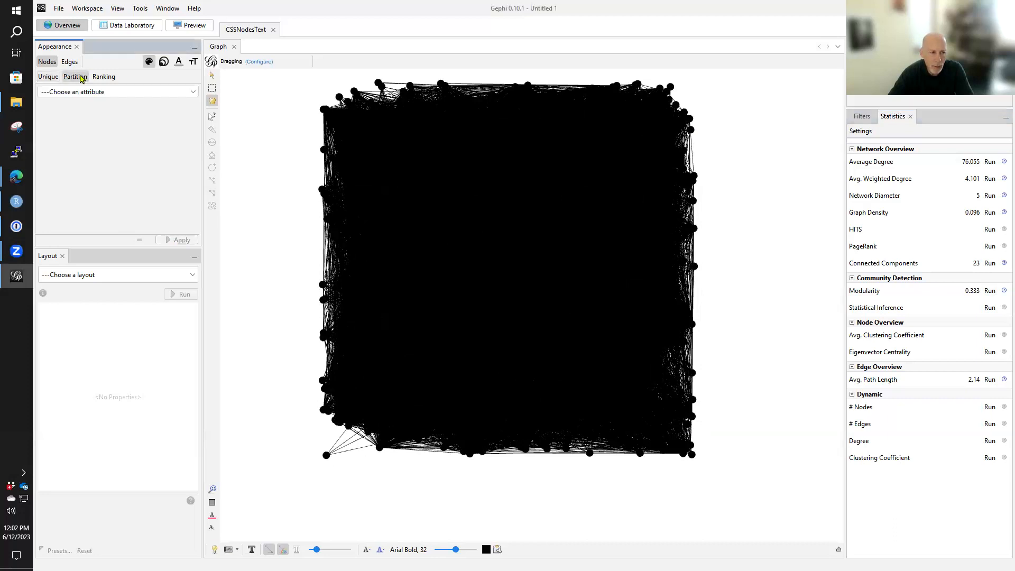
click(132, 91)
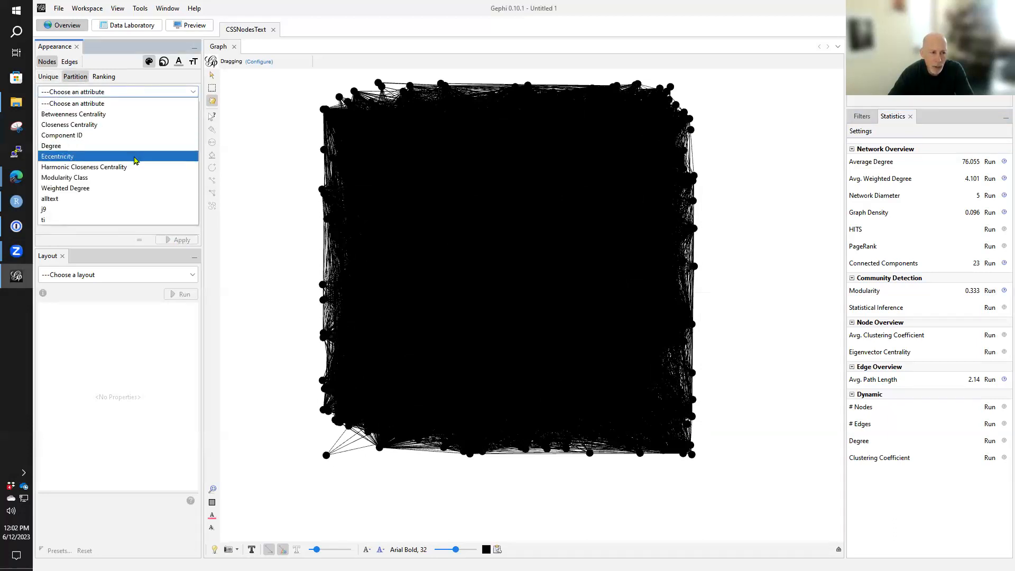
click(131, 177)
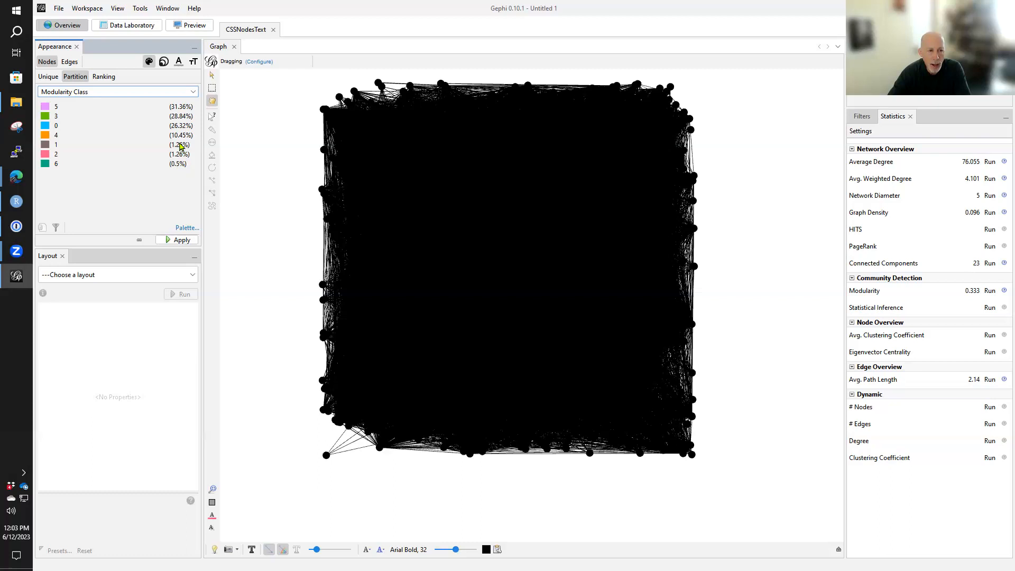
click(179, 241)
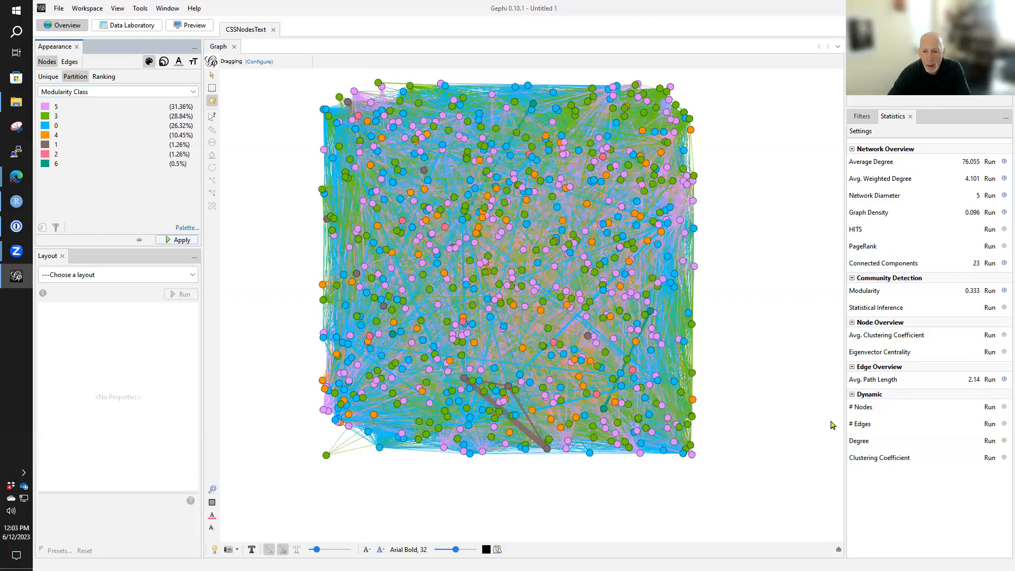
- Try the Force Atlas layout with repulsion strength 200.0 and gravity 30.0, and stop it after a short run
scroll(824, 422, down, 3)
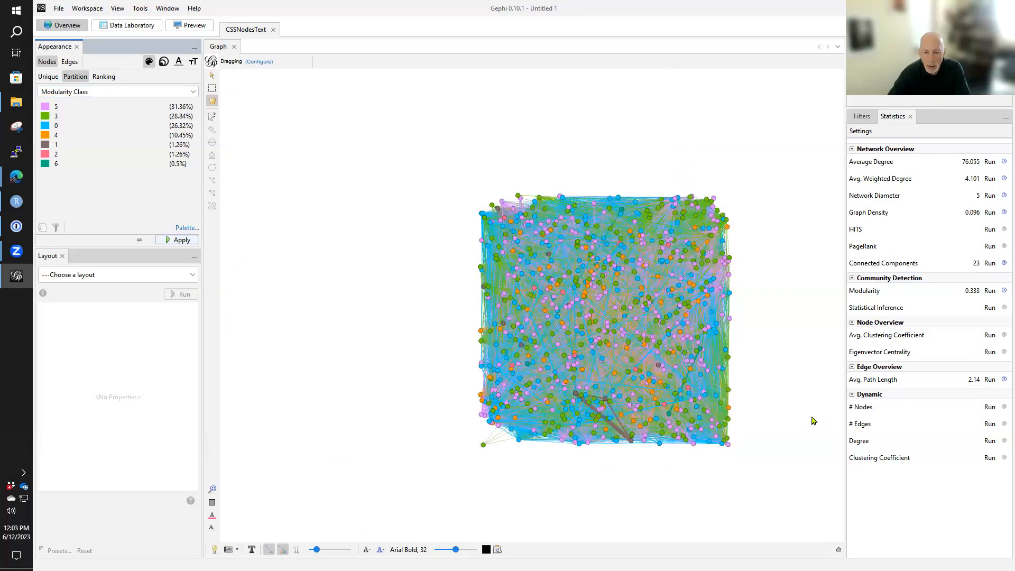
scroll(812, 421, up, 1)
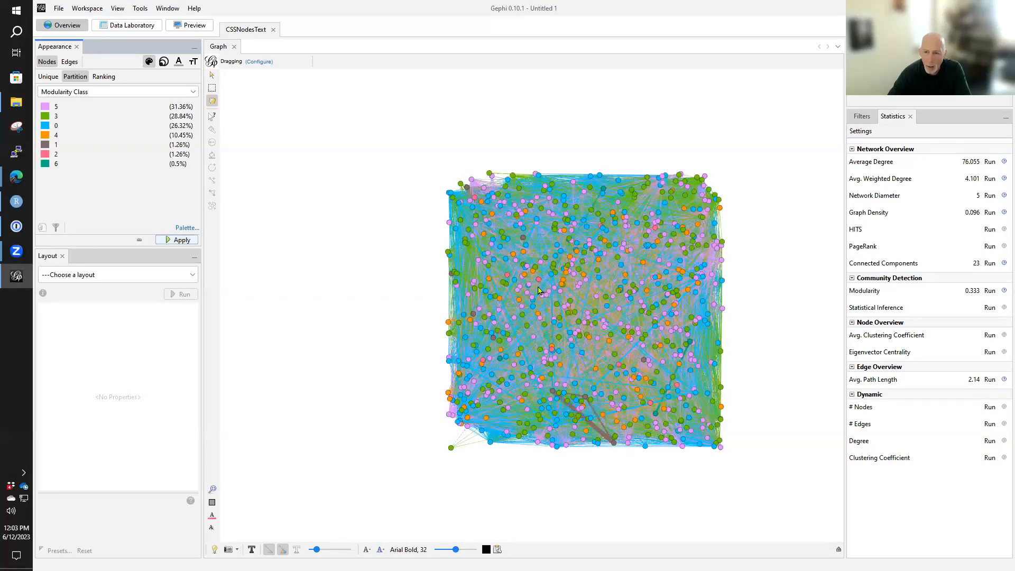
drag(546, 290, 535, 280)
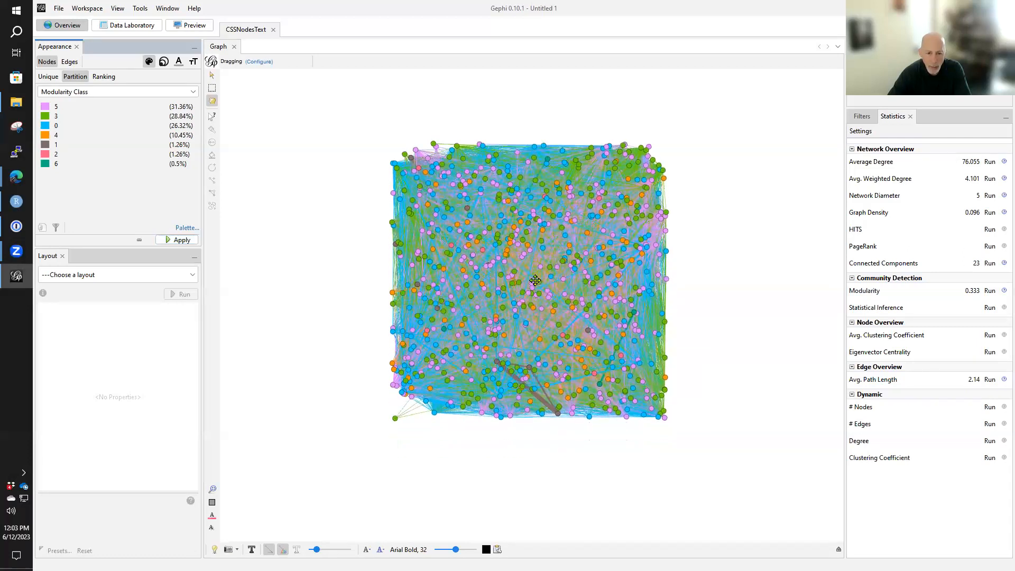
click(193, 275)
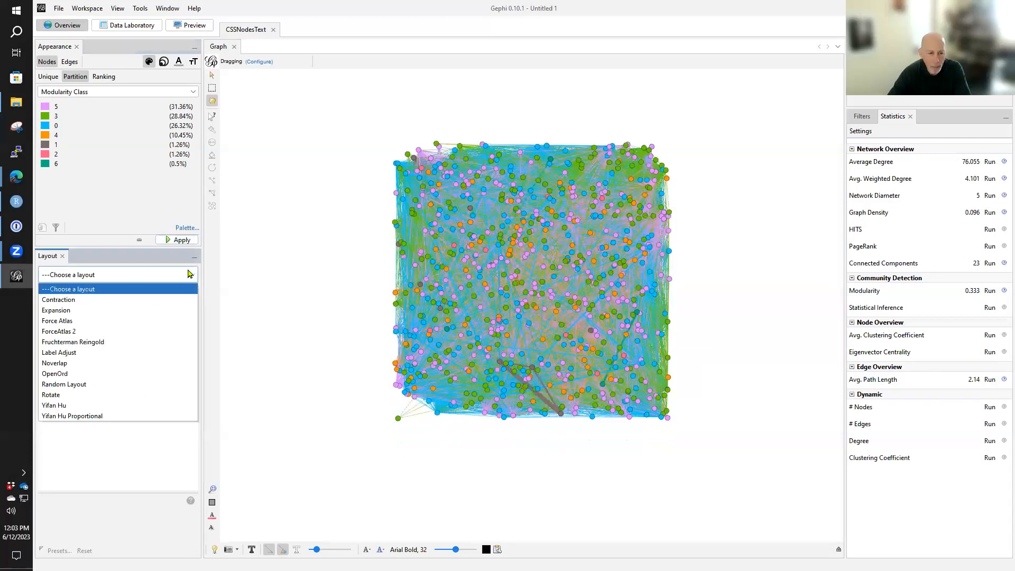
click(128, 321)
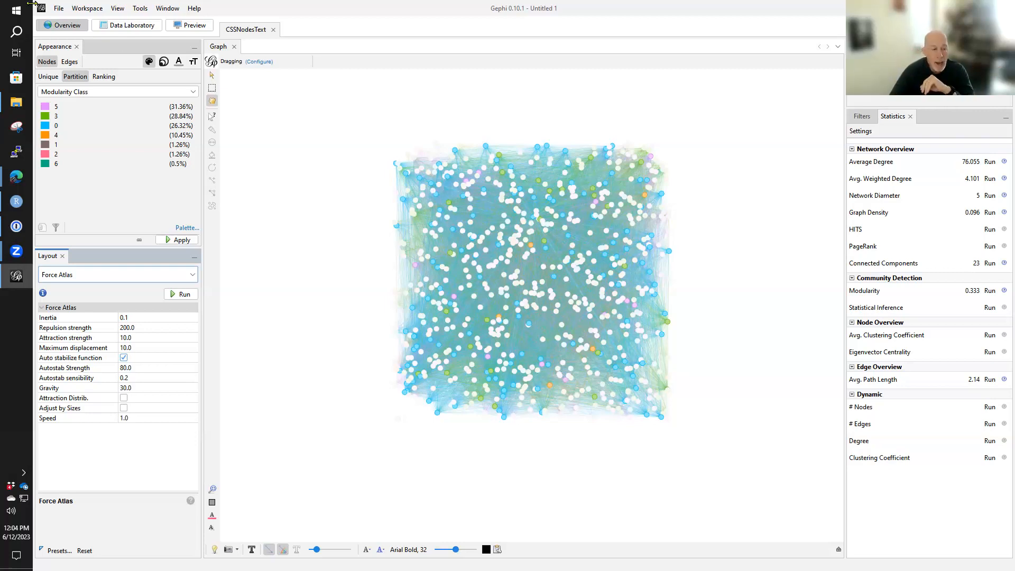
click(183, 299)
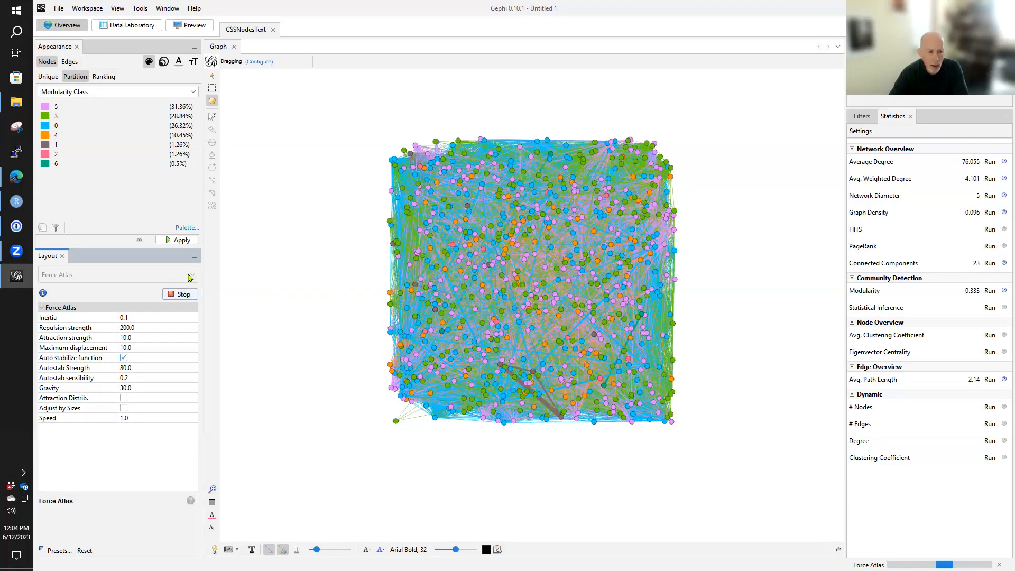
click(181, 294)
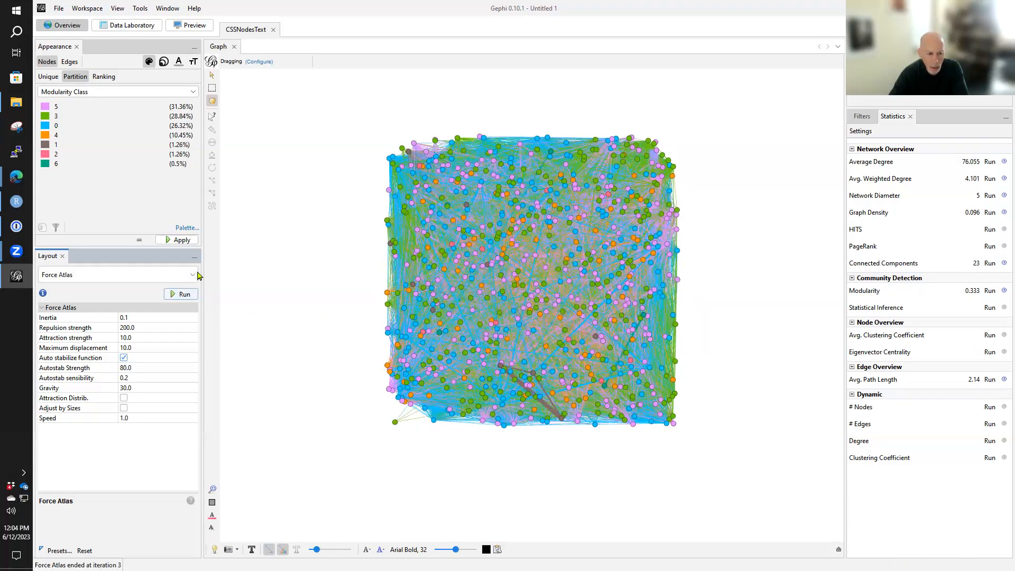
- Lay out the network with ForceAtlas 2 using scaling 2.0 and gravity 1.0, and stop it once the communities have separated
click(193, 277)
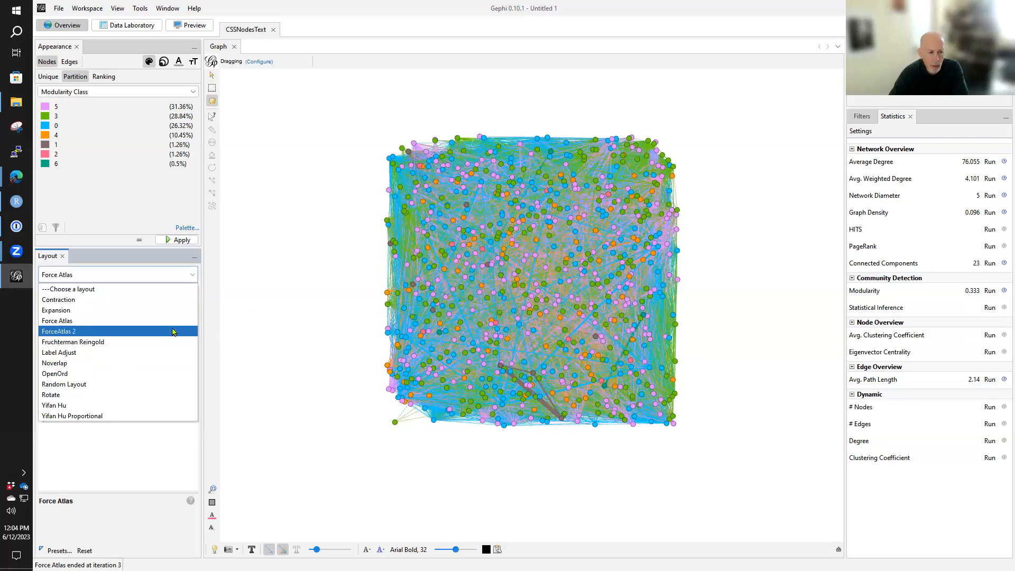
click(176, 323)
click(181, 294)
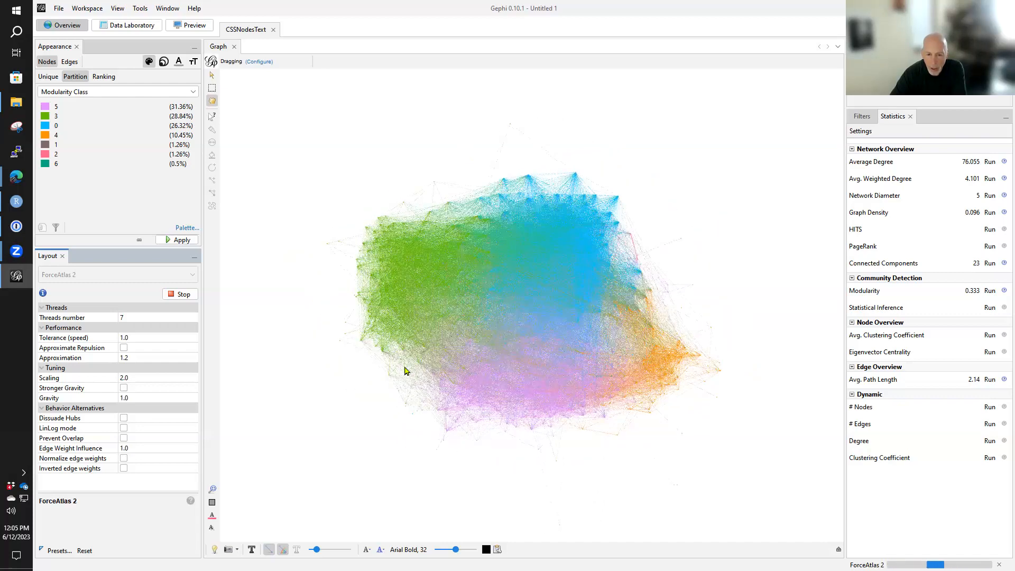
scroll(512, 346, up, 2)
scroll(513, 346, up, 3)
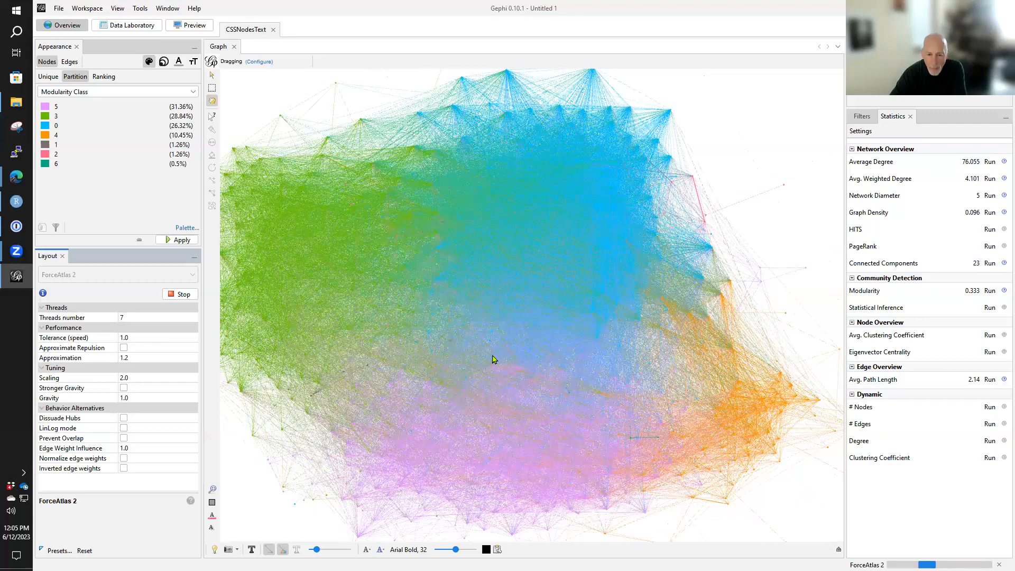
scroll(556, 375, down, 2)
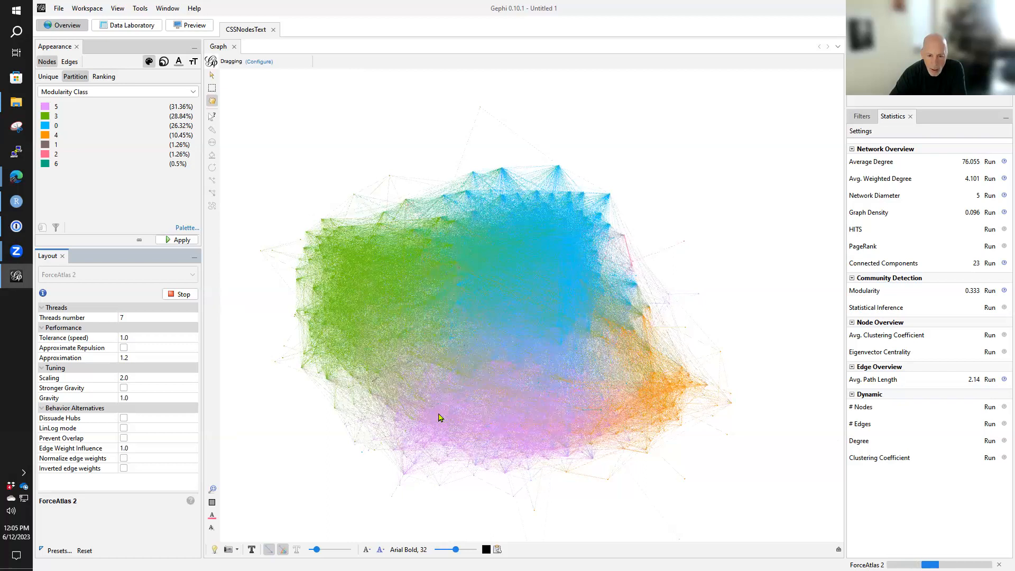
click(179, 294)
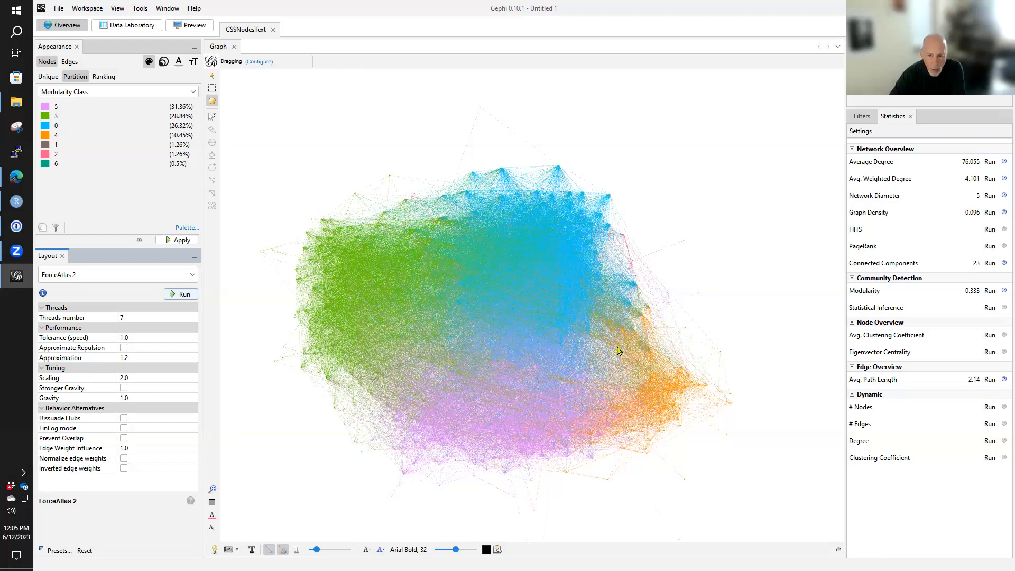
scroll(628, 368, up, 1)
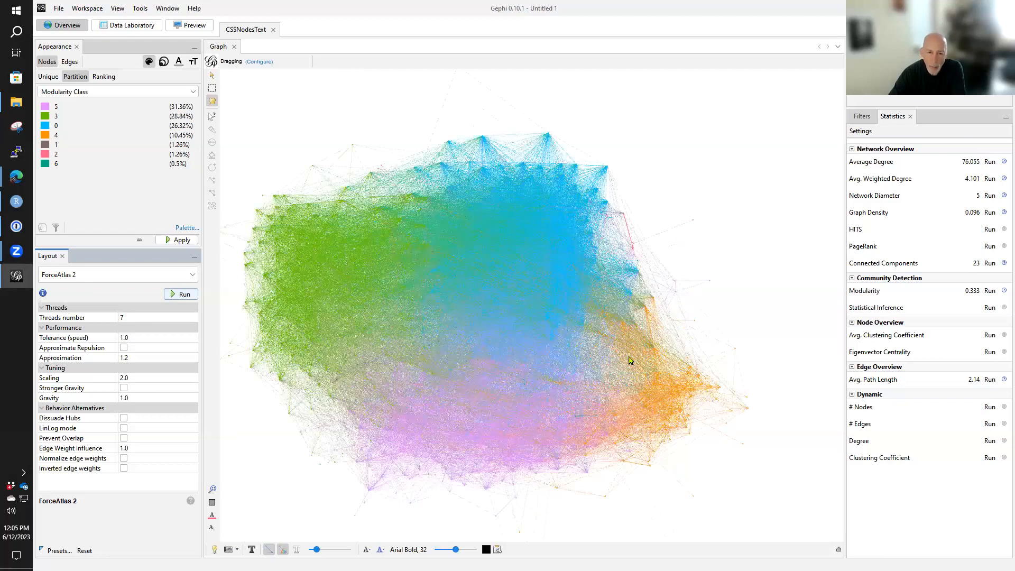
drag(592, 334, 634, 333)
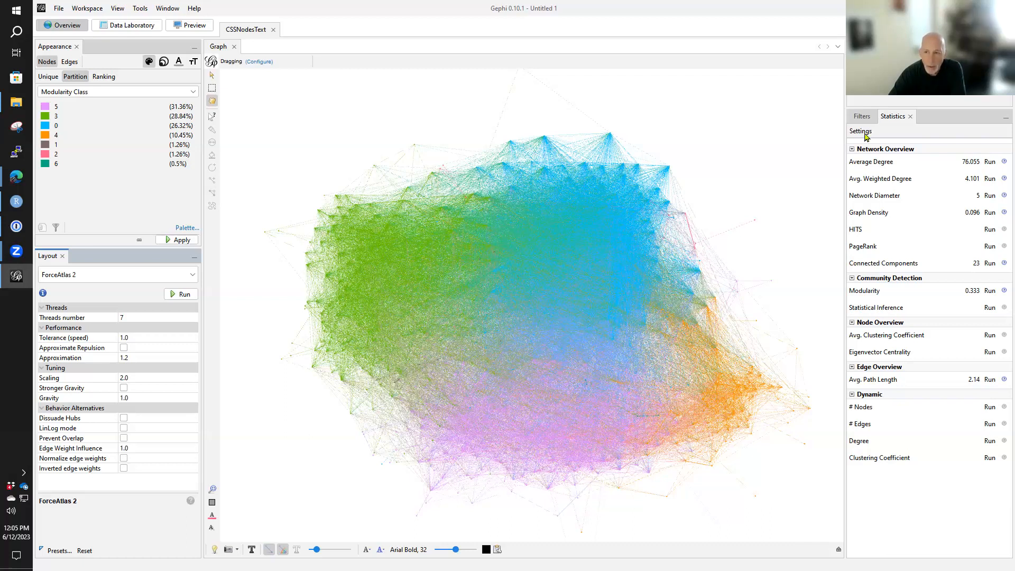
click(861, 115)
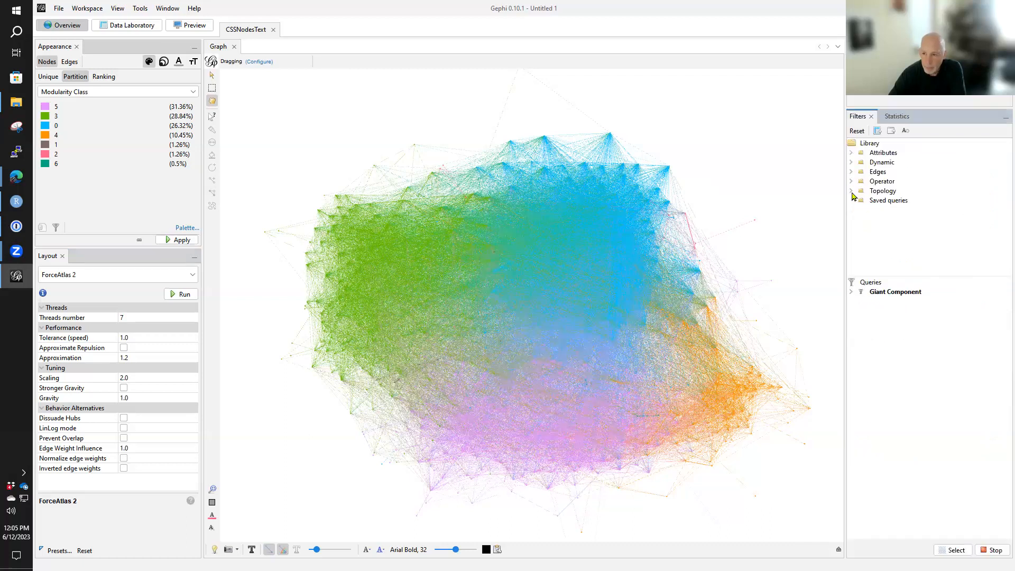
click(851, 153)
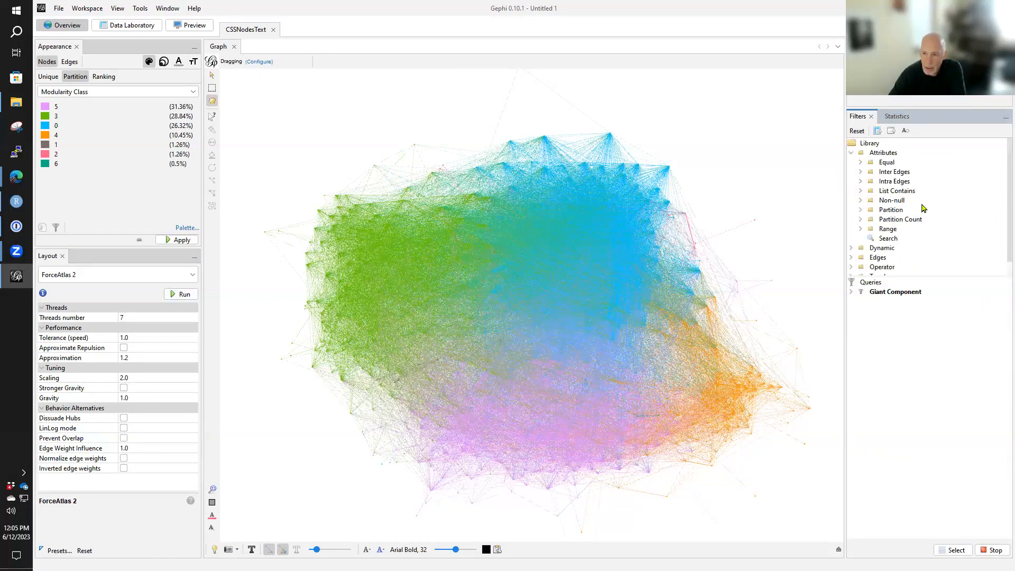
- Run PageRank as undirected with probability 0.85, epsilon 0.001 and no edge weights, review the report's distribution and algorithm reference, and close it
click(897, 118)
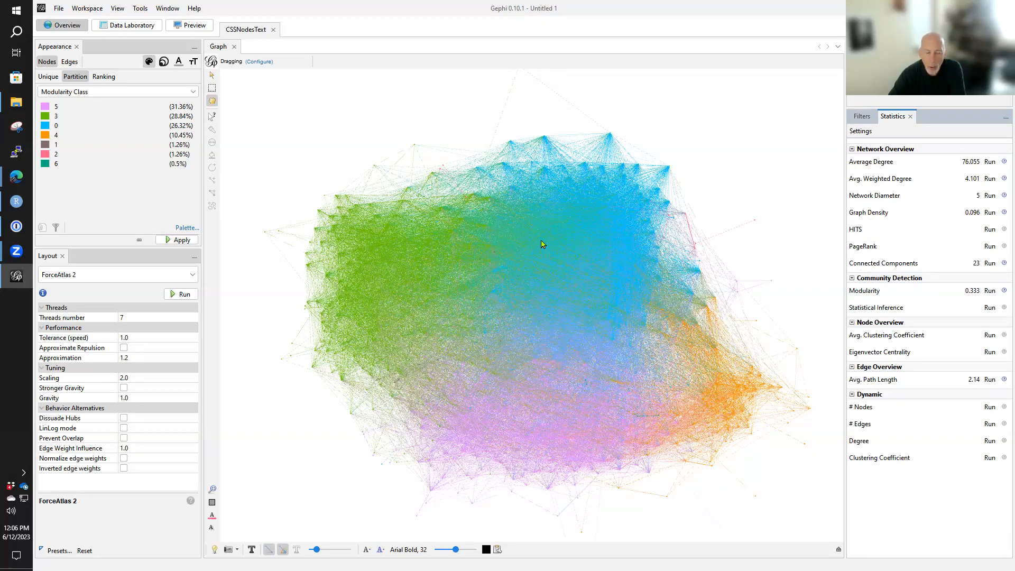
click(987, 246)
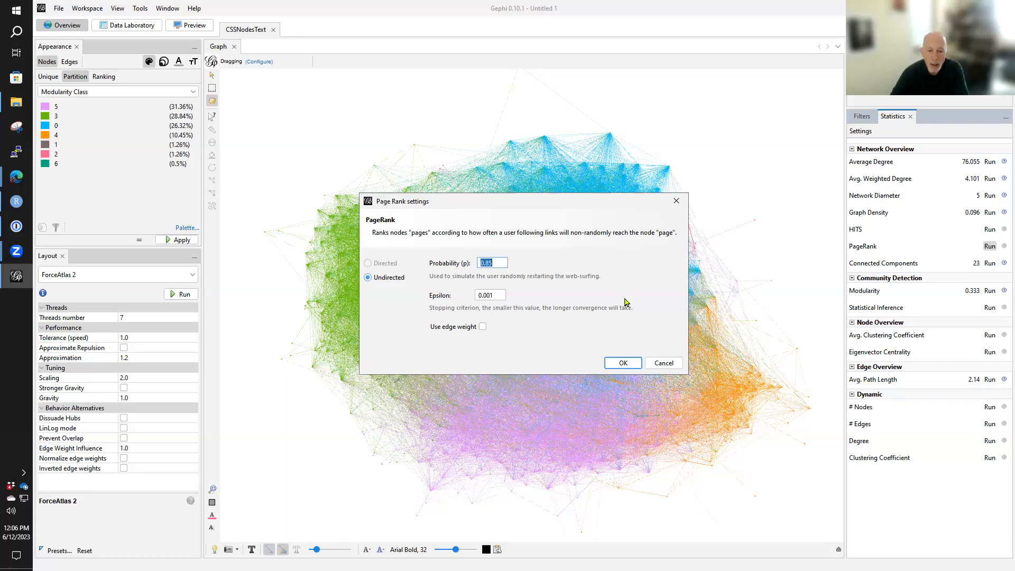
click(631, 362)
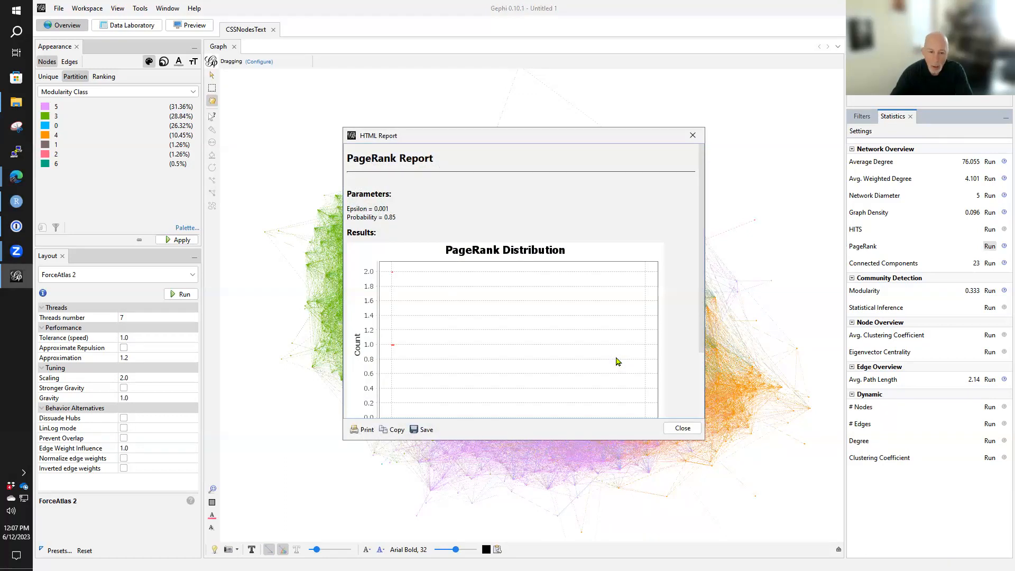
scroll(617, 361, down, 3)
drag(391, 407, 347, 407)
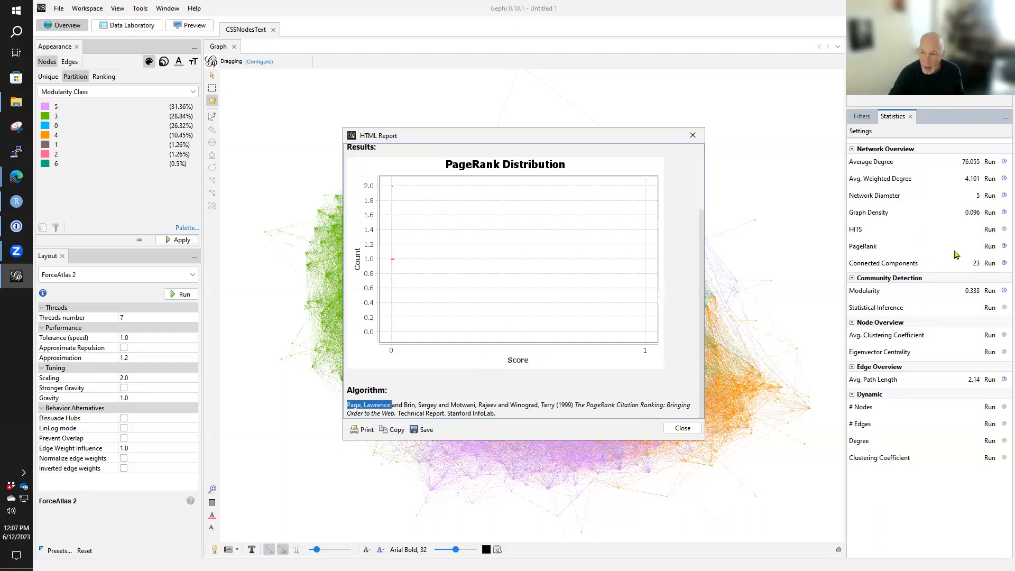
click(682, 429)
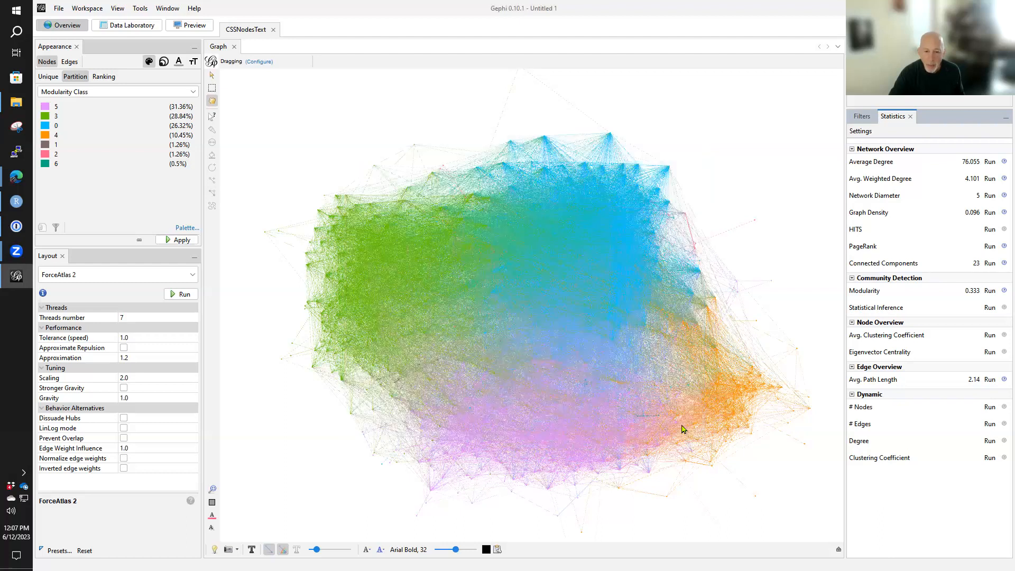
- Filter the graph by PageRank range, raising the lower bound to about 0.0034 so only the highest-ranked nodes are shown
click(862, 116)
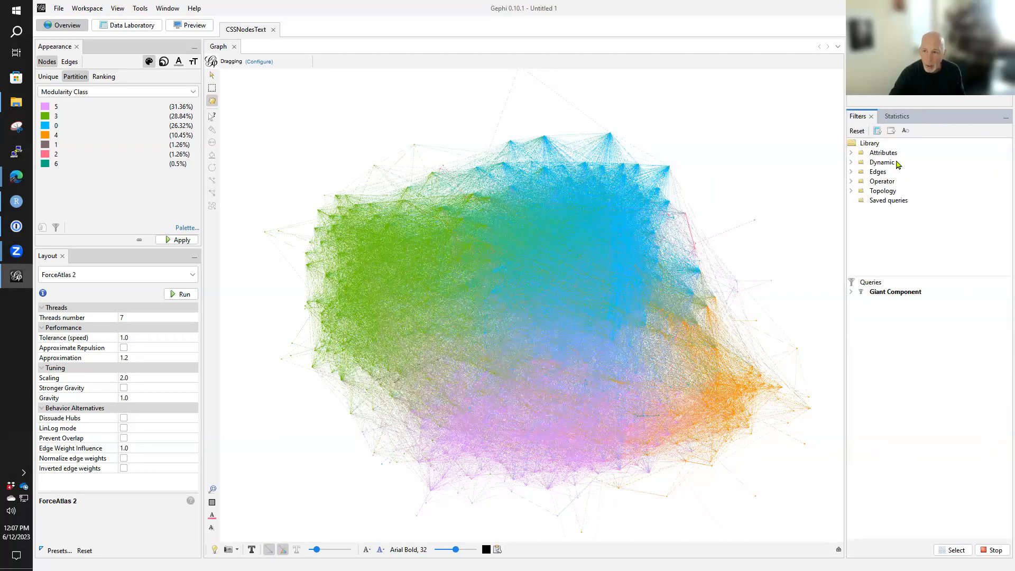
click(851, 153)
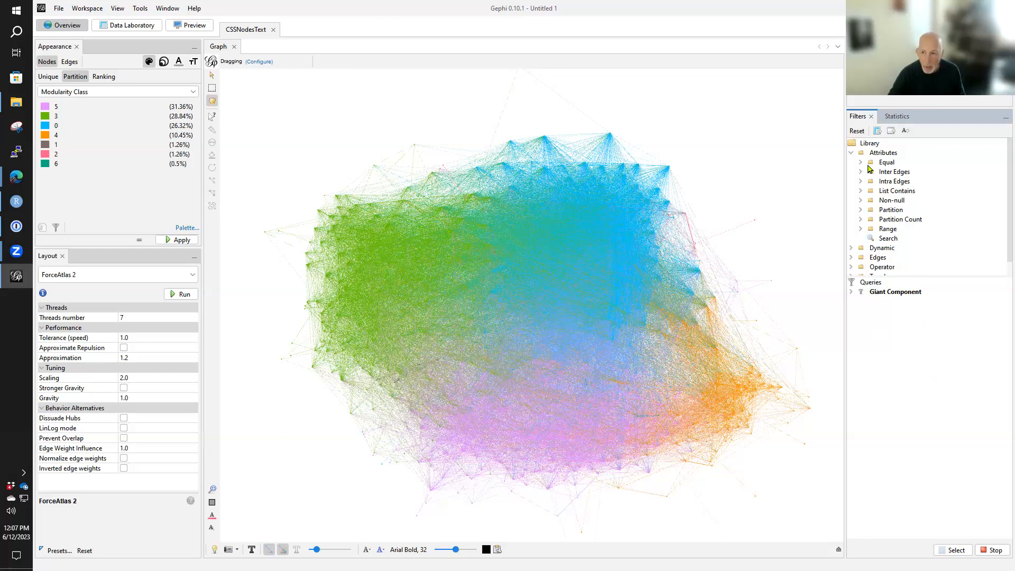
click(860, 229)
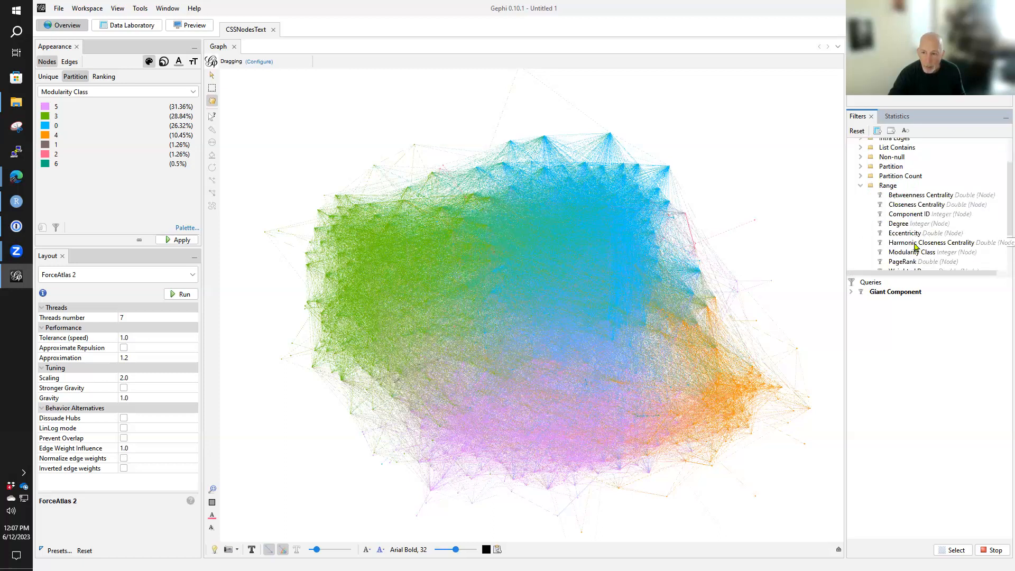
drag(905, 261, 890, 309)
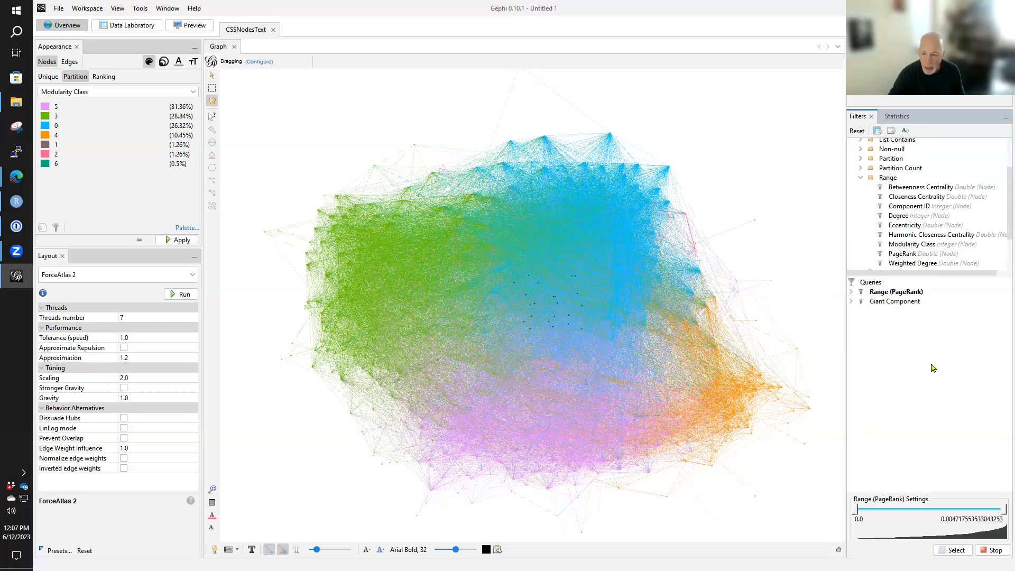
drag(856, 510, 963, 510)
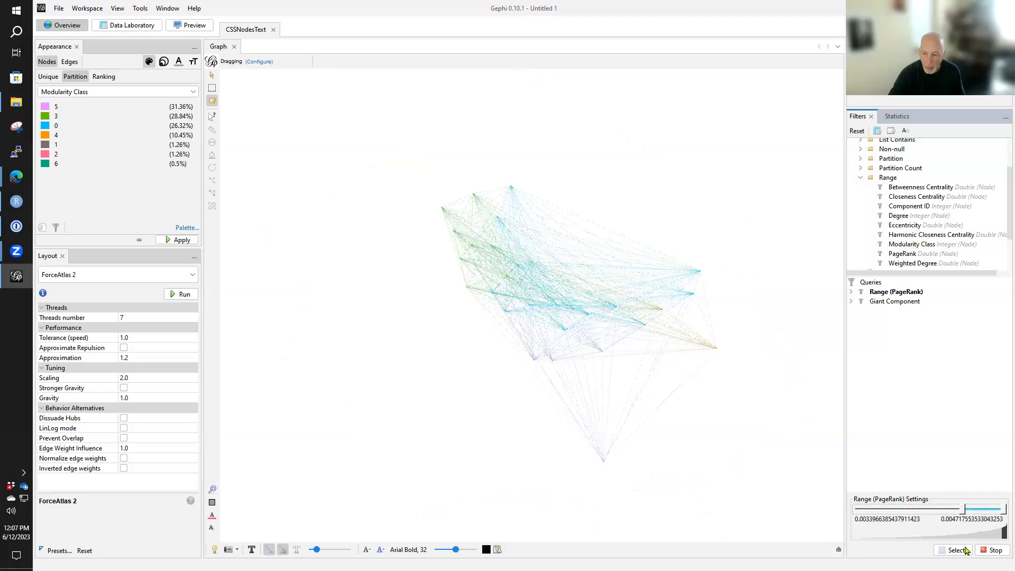
scroll(662, 403, up, 2)
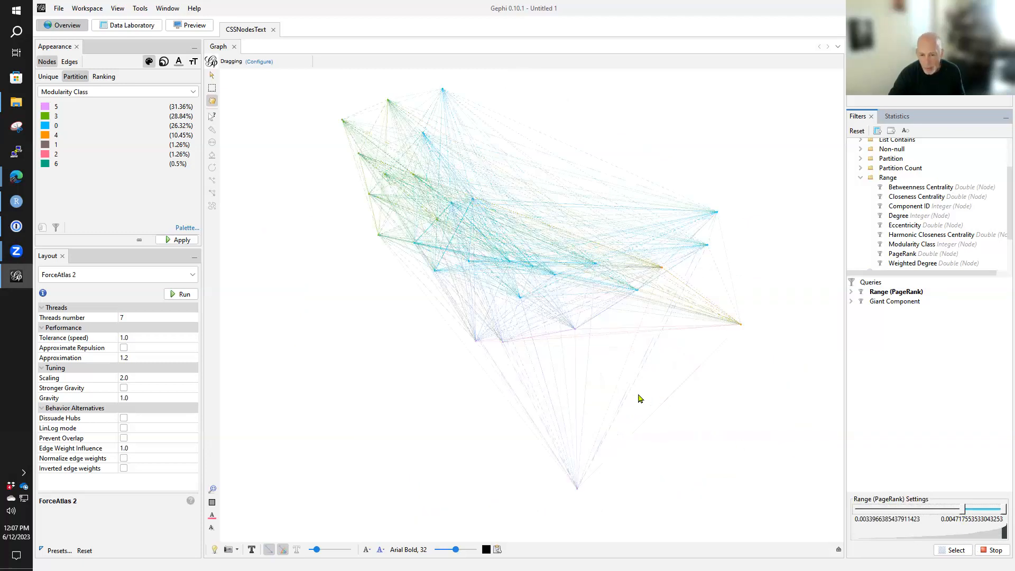
drag(505, 362, 504, 369)
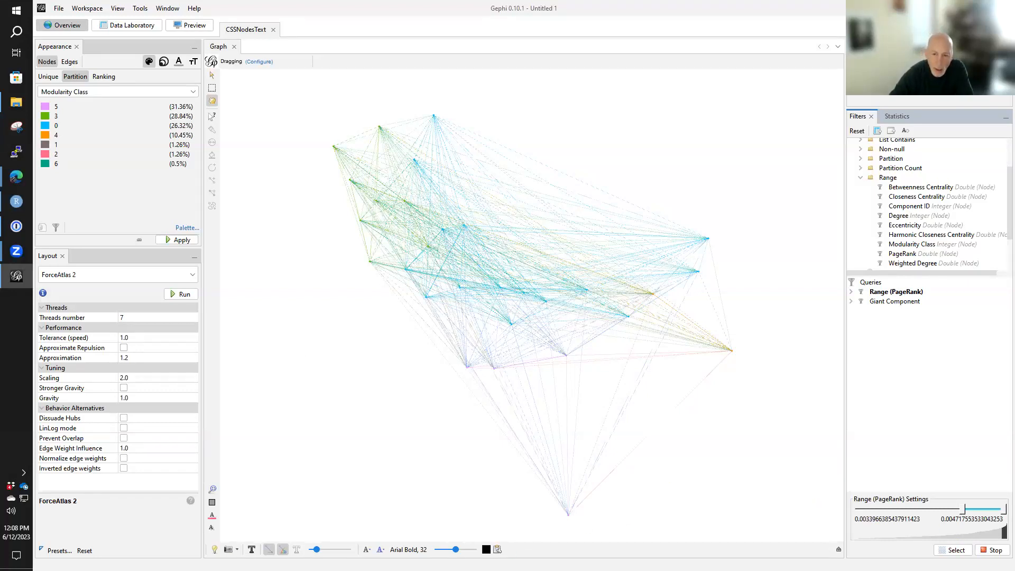
- Dismiss the label text settings unchanged and turn on labels for the nodes in the graph
click(497, 550)
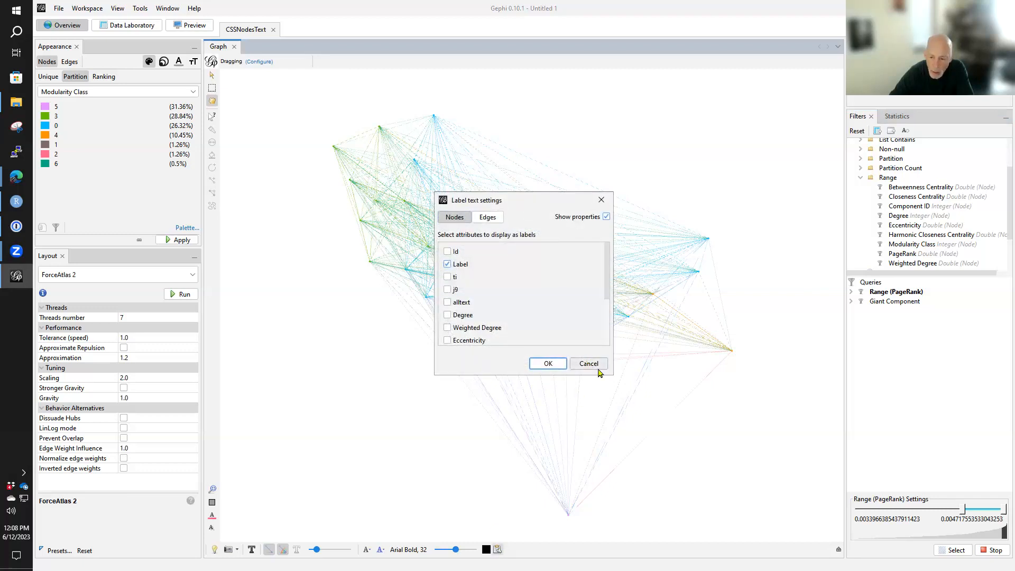
click(590, 365)
click(838, 550)
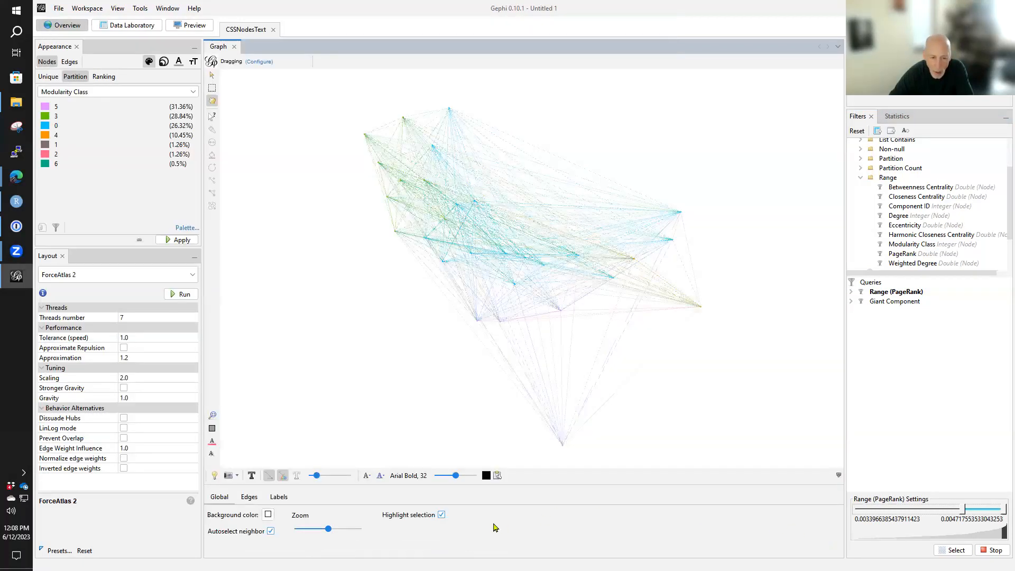
click(278, 497)
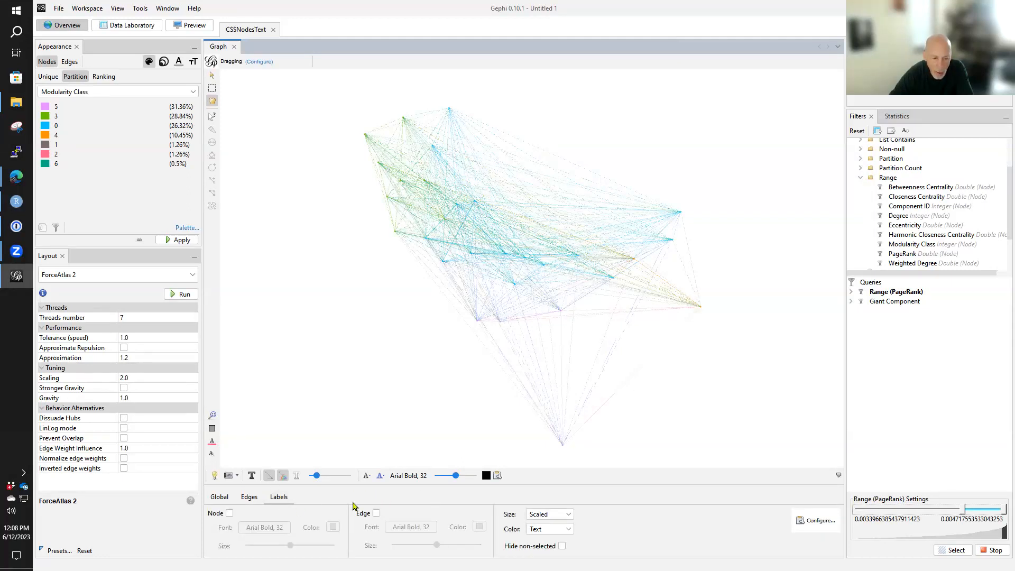
click(229, 513)
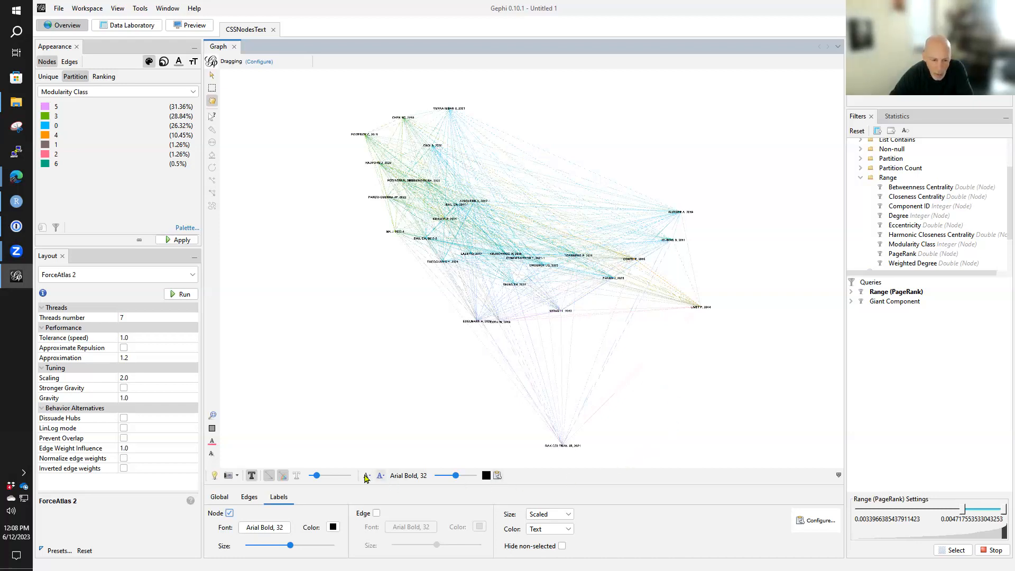
- Enlarge the node labels to a readable size and set their font to Arial Regular 32
mouse_move(316, 477)
mouse_down()
mouse_move(328, 477)
mouse_move(318, 479)
mouse_up()
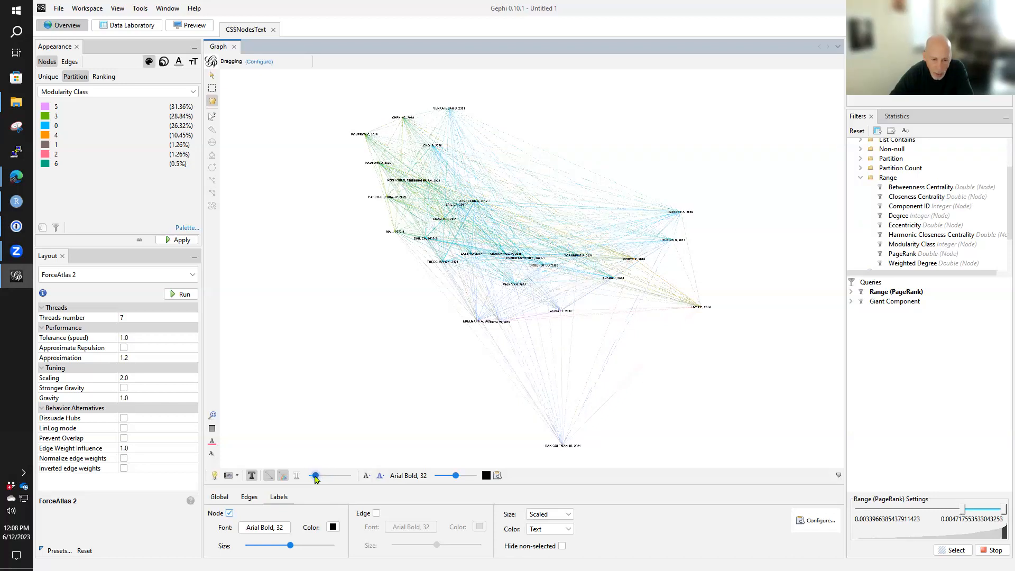
drag(455, 477, 472, 477)
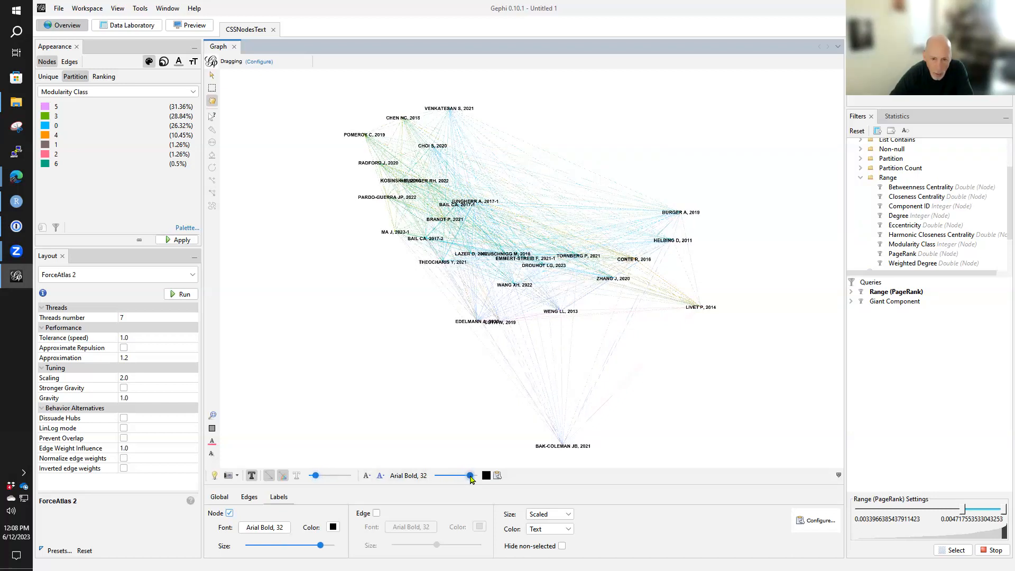
click(405, 478)
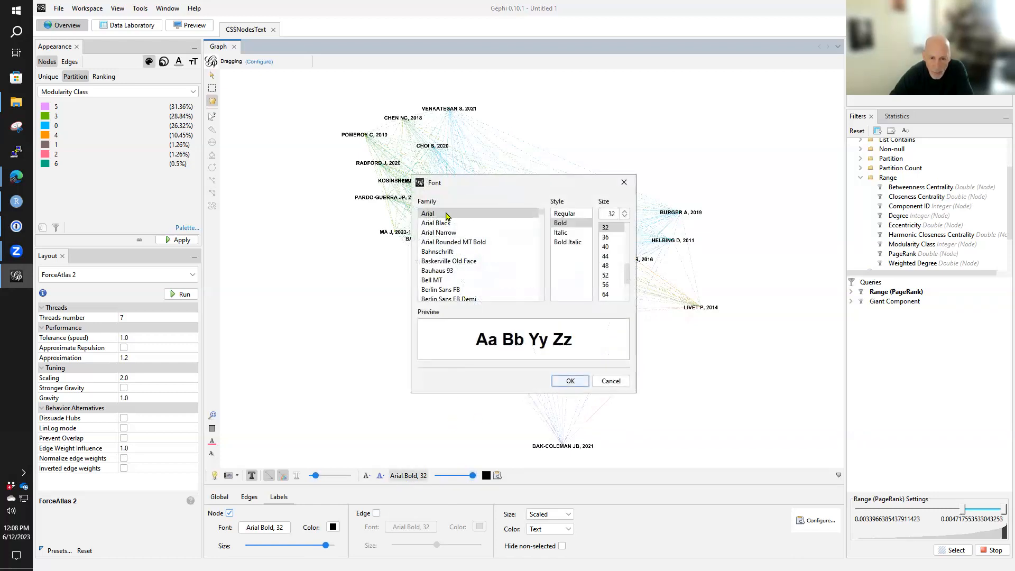
click(554, 215)
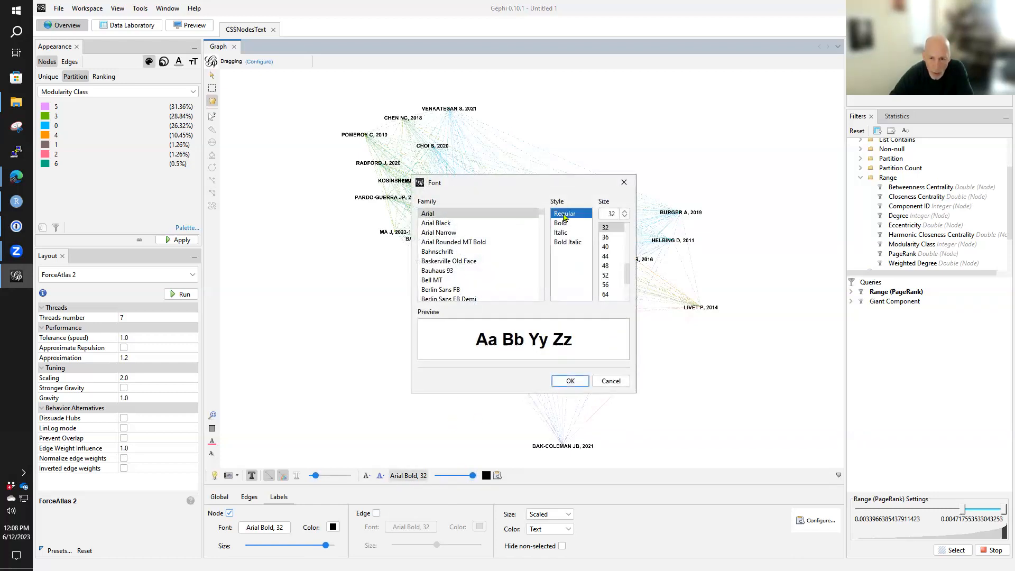
click(570, 381)
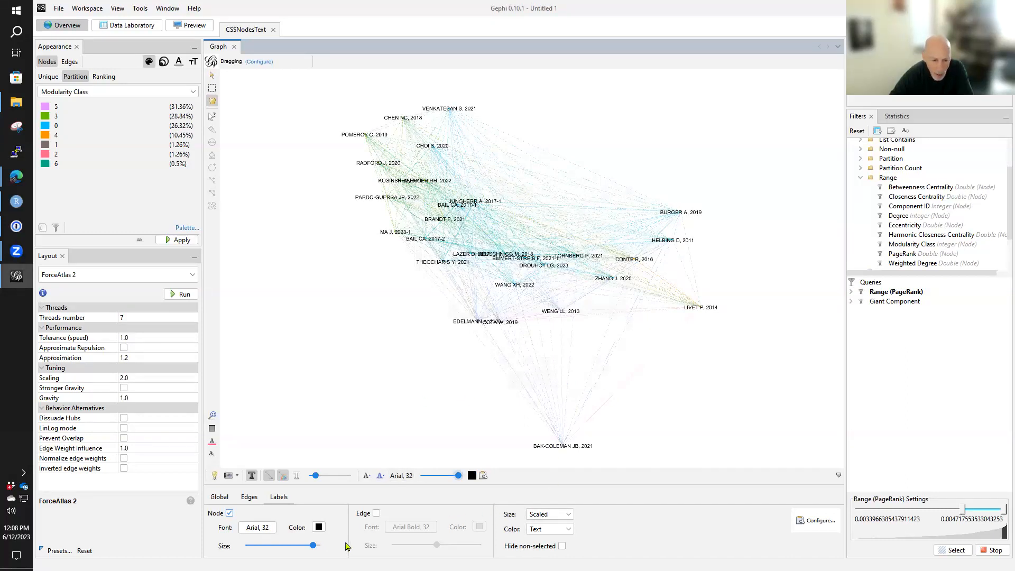
- Run ForceAtlas 2 on the filtered nodes, set gravity to 0.1, stop the layout, and examine the spacing of the labels
click(180, 295)
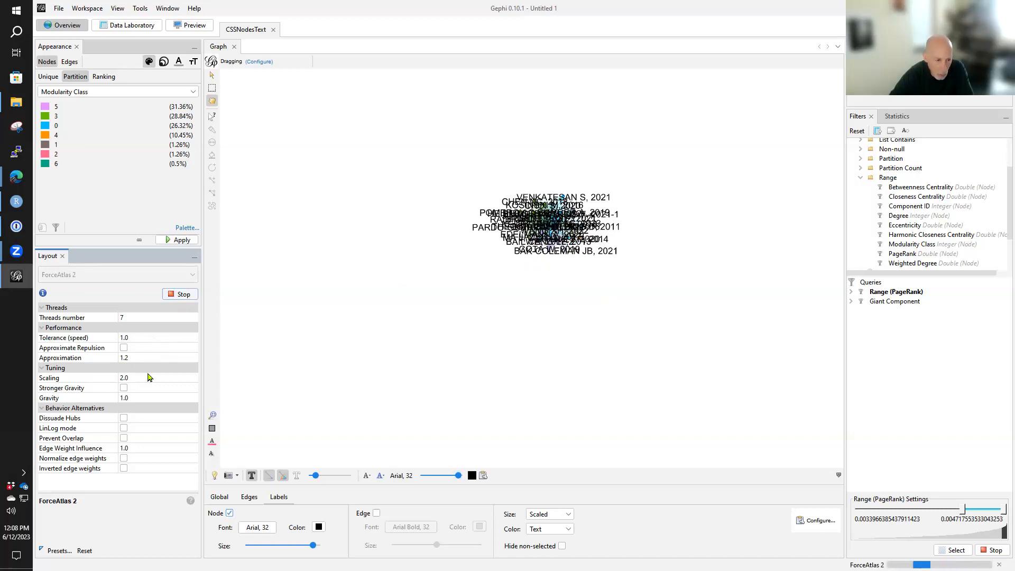
click(130, 395)
key(BackSpace)
text(.1)
key(Delete)
key(Delete)
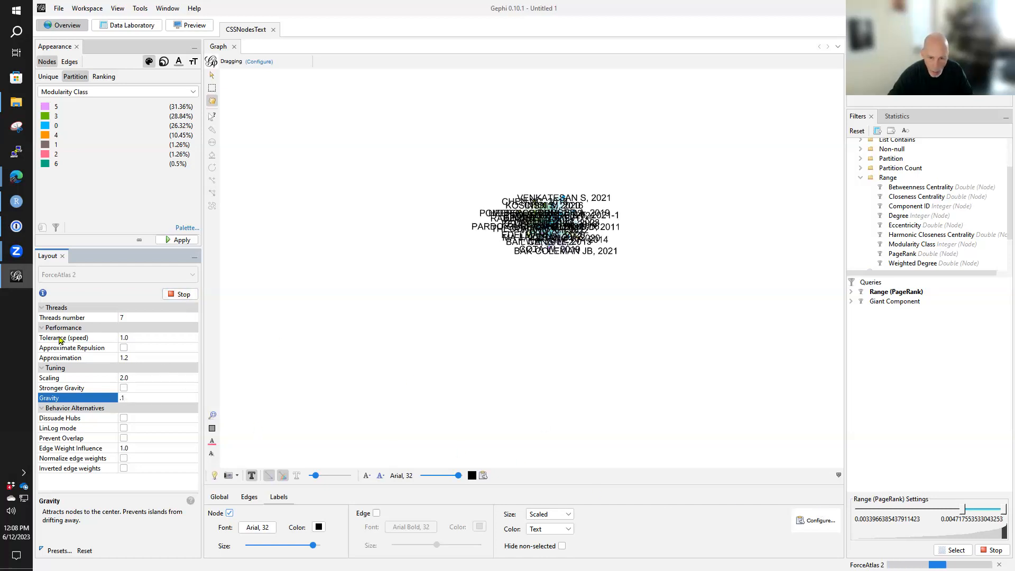
click(178, 296)
click(179, 295)
click(178, 295)
scroll(444, 360, up, 5)
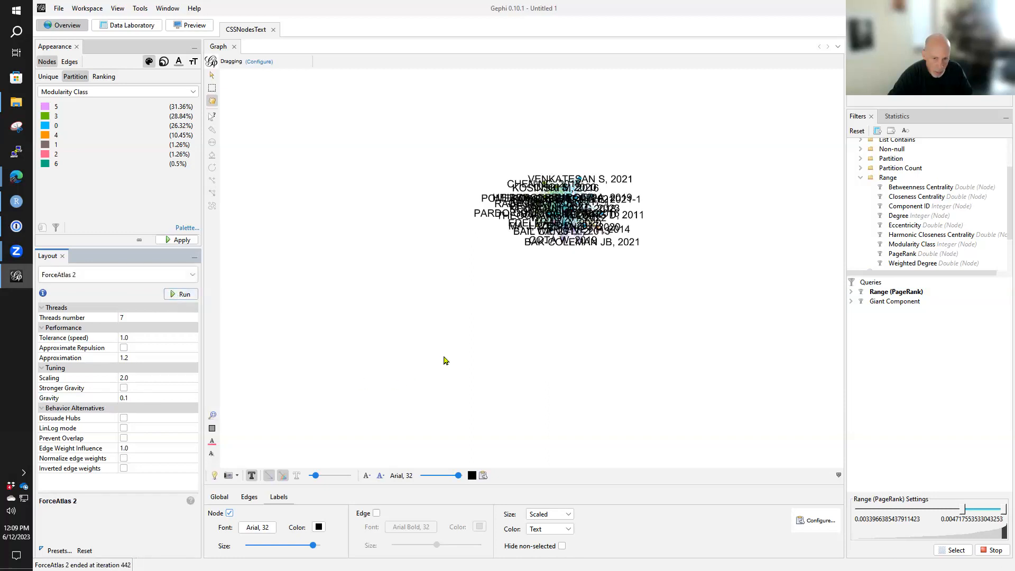
drag(629, 79, 493, 299)
scroll(493, 299, up, 2)
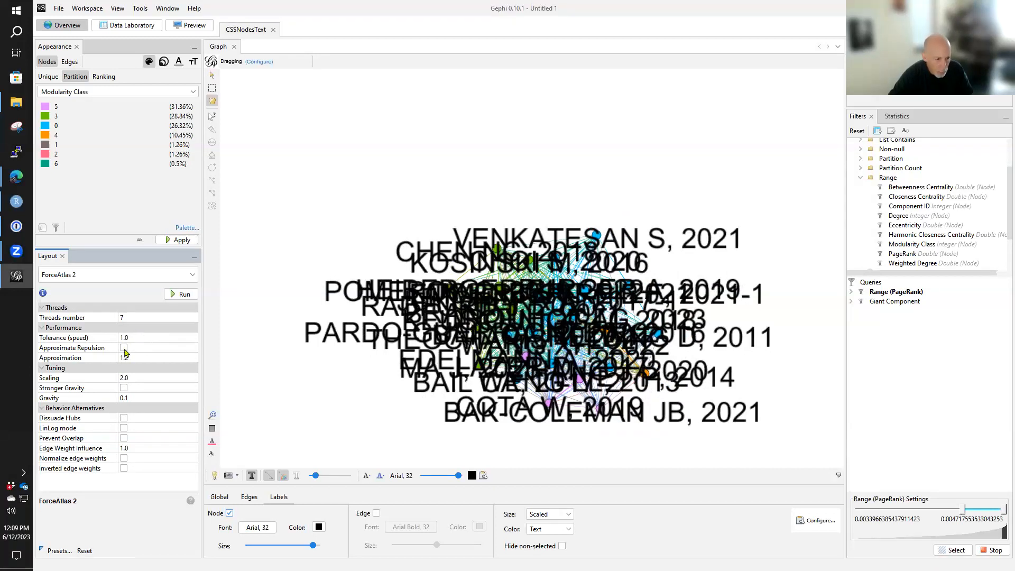
- Try ForceAtlas 2 with gravity 12 and scaling 2.0 on the filtered nodes, leaving Approximate Repulsion off
click(134, 379)
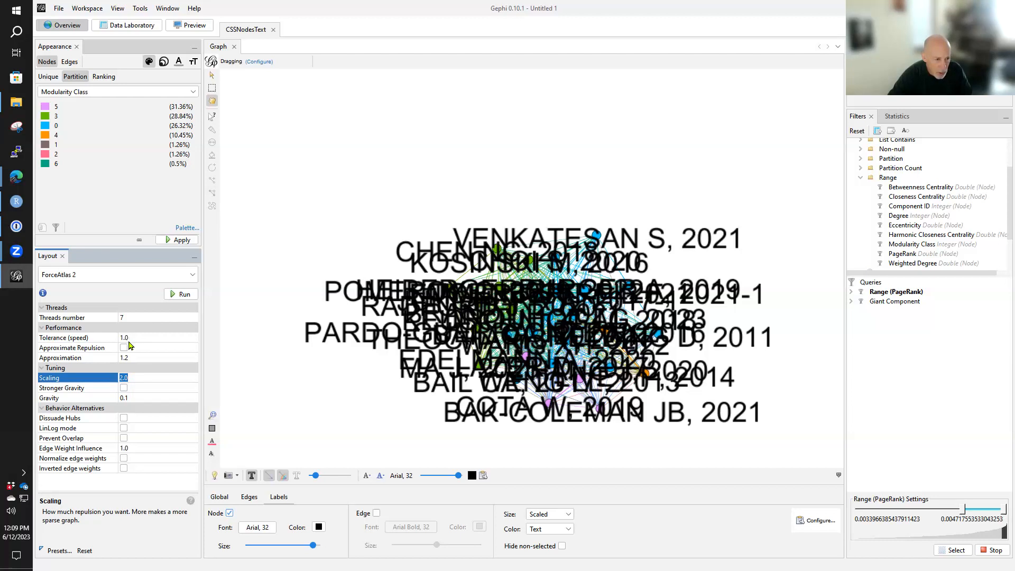
click(125, 348)
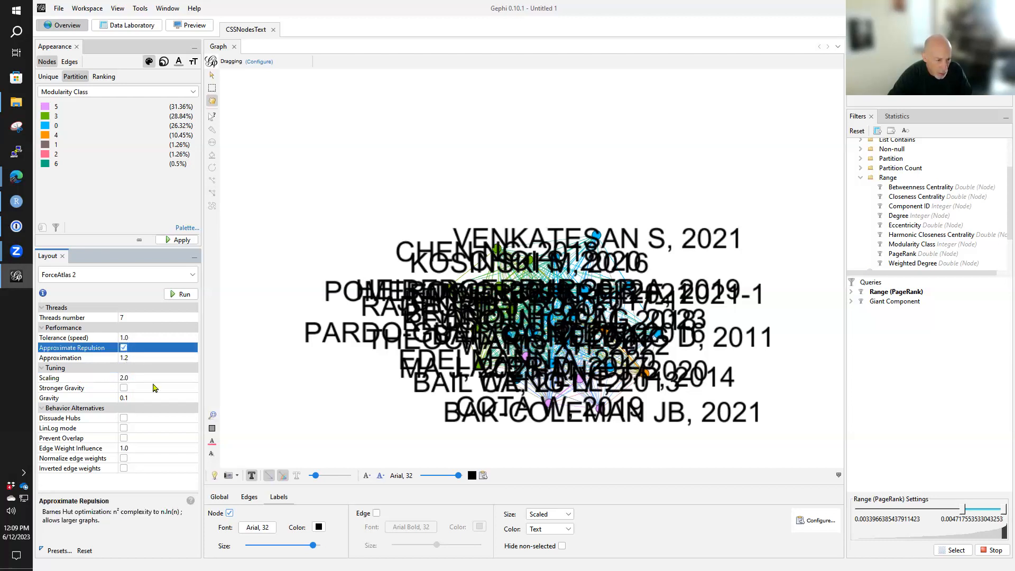
click(124, 351)
click(126, 379)
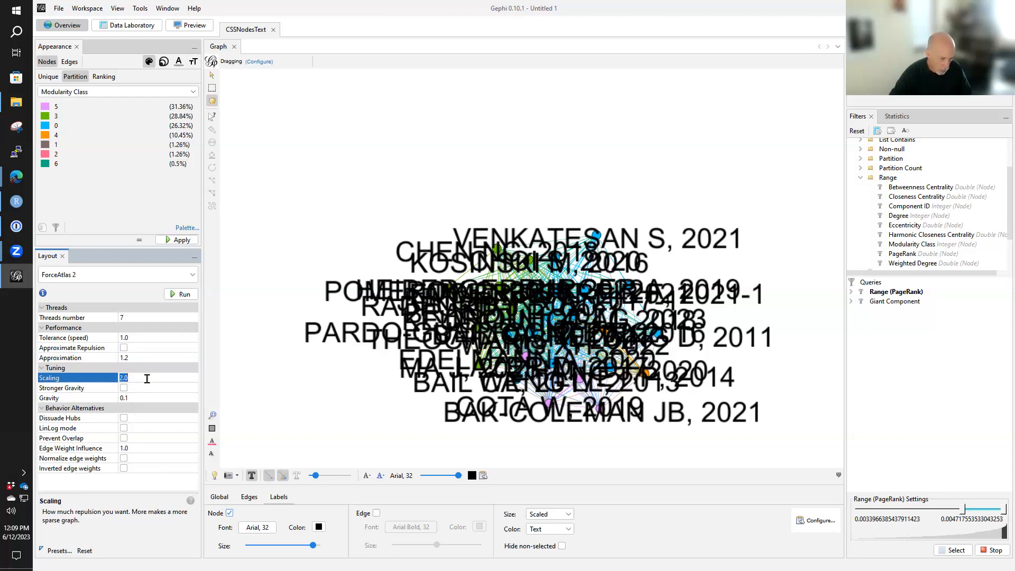
click(141, 398)
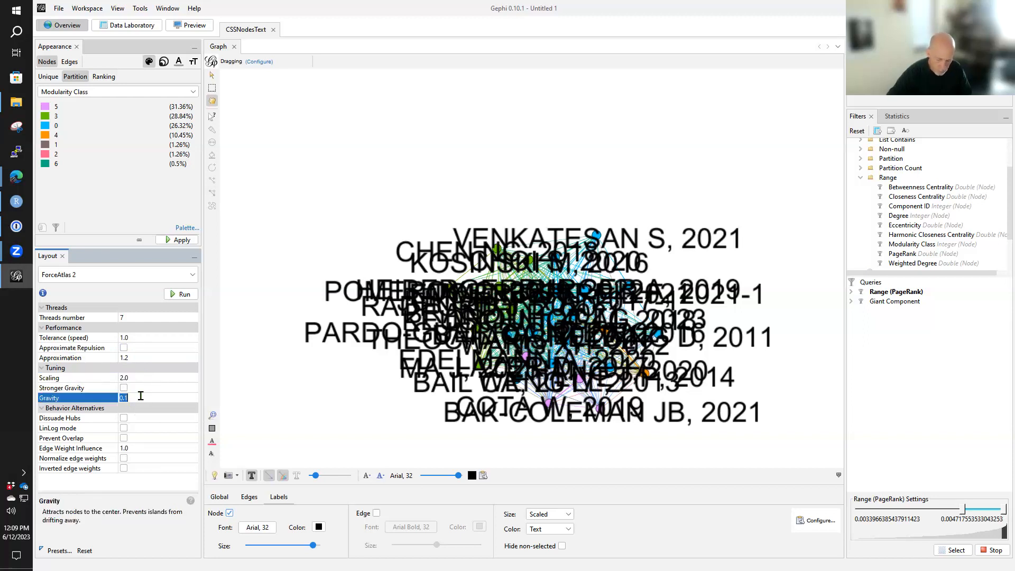
text(12)
key(Return)
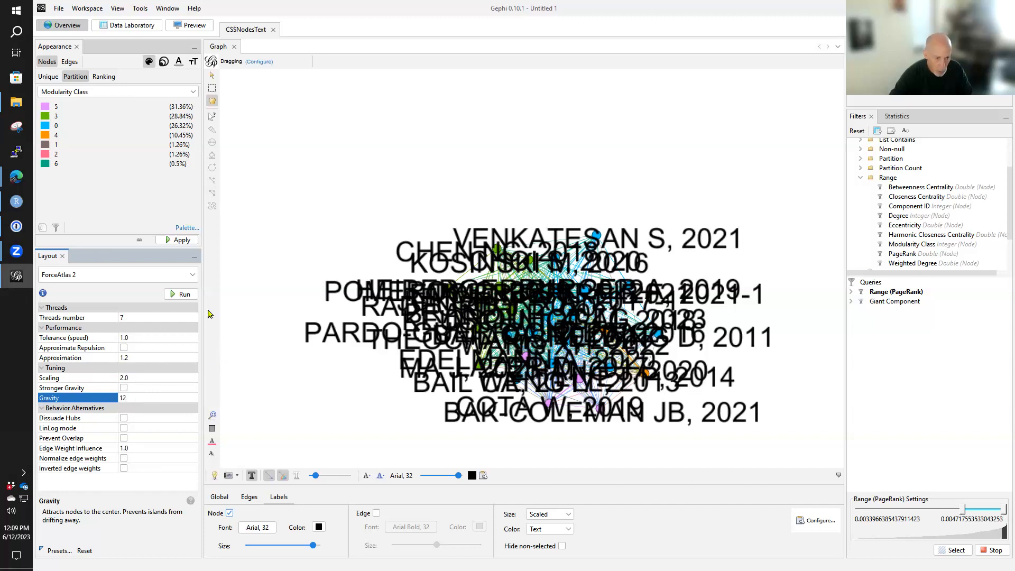
click(182, 298)
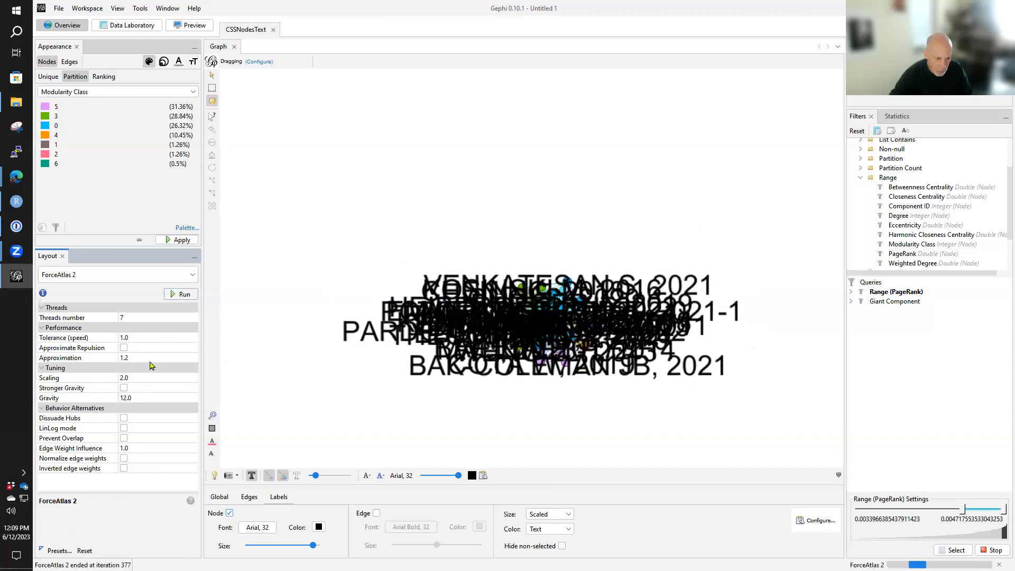
- Set ForceAtlas 2 gravity to 0.00001 and start the layout on the filtered nodes
click(140, 398)
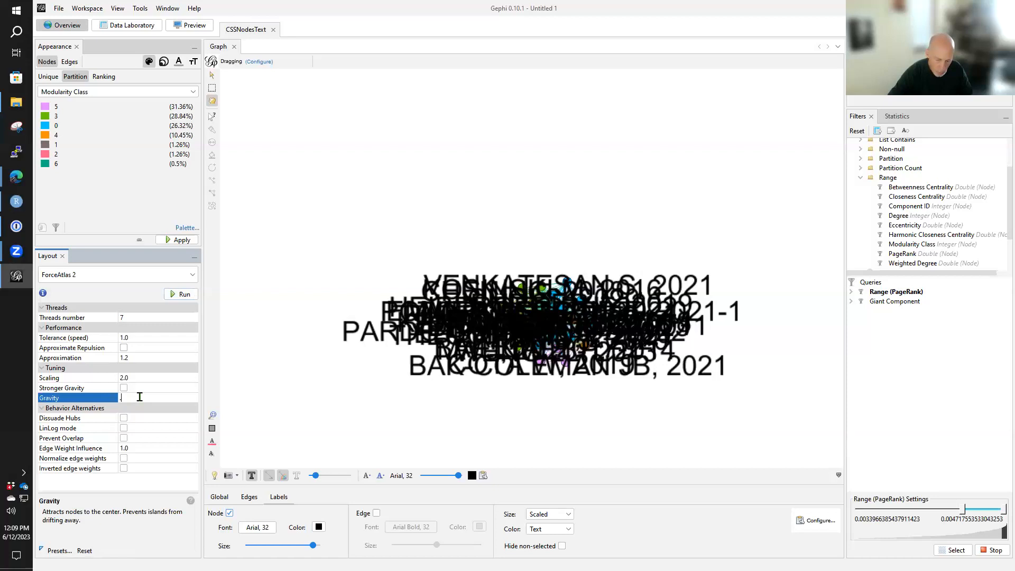
text(.00001)
click(177, 294)
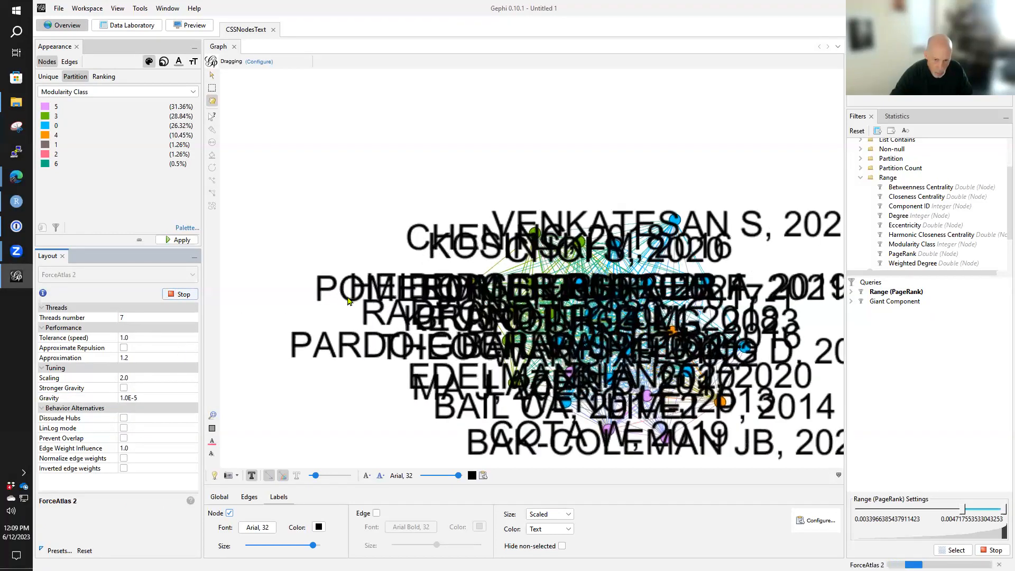
- Reduce the node label size to its minimum in the graph and stop the ForceAtlas 2 layout
scroll(348, 301, down, 2)
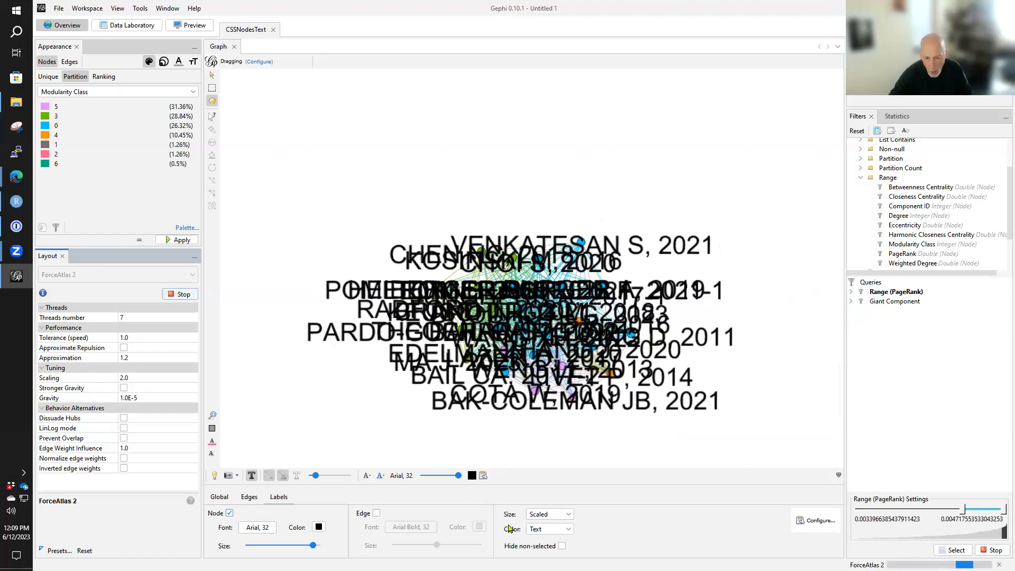
drag(458, 475, 421, 475)
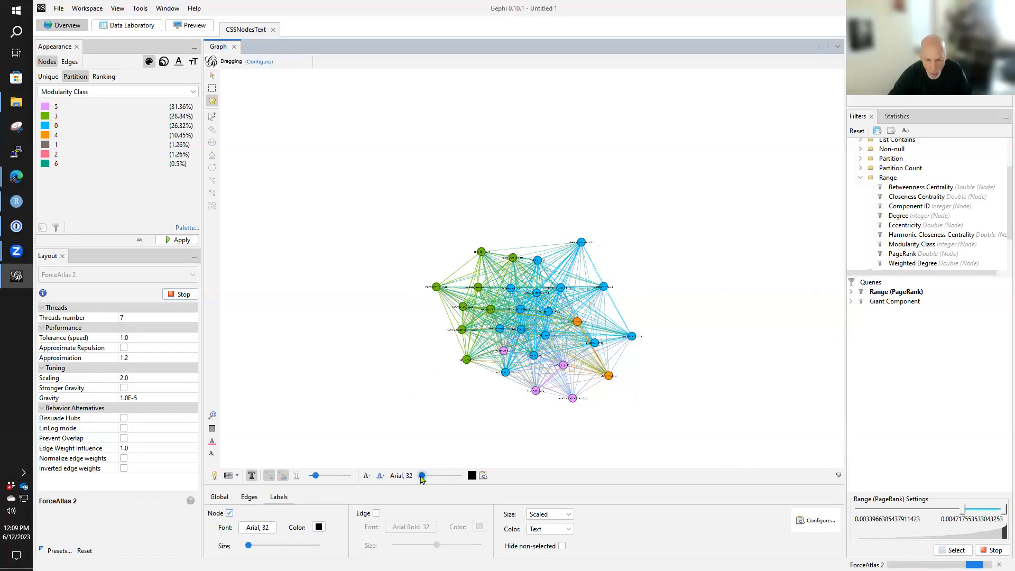
scroll(434, 423, up, 3)
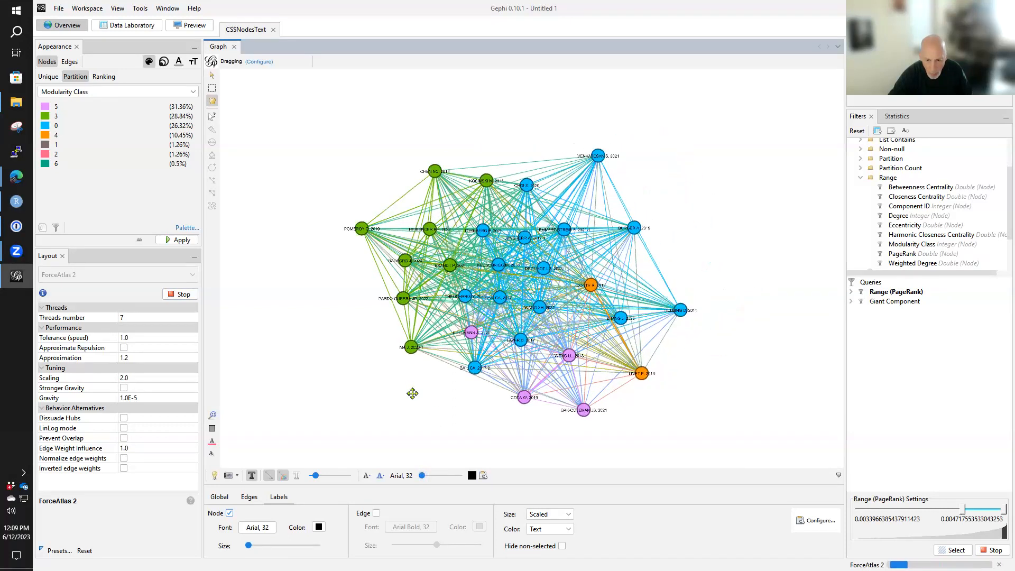
scroll(421, 404, up, 2)
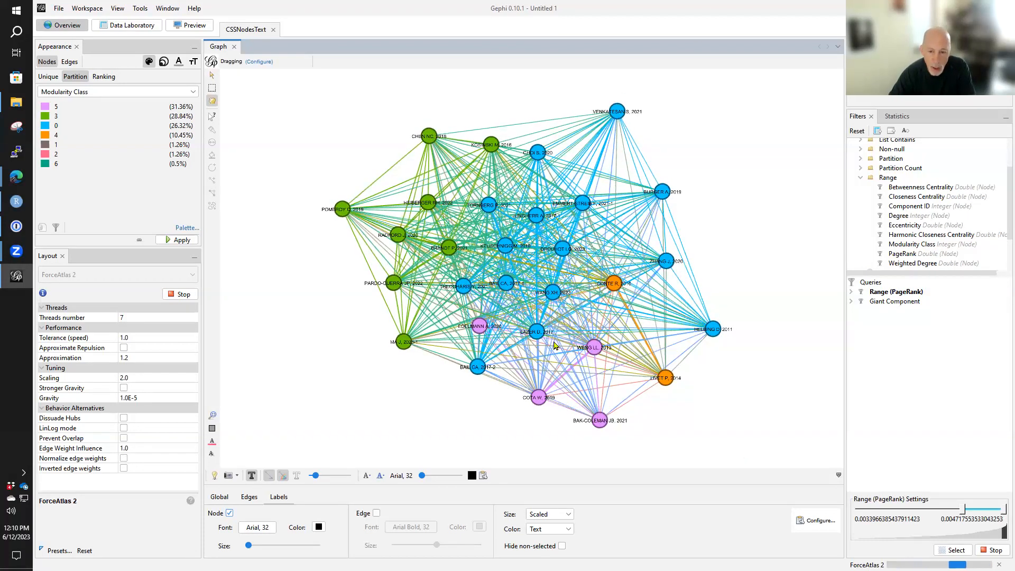
click(179, 296)
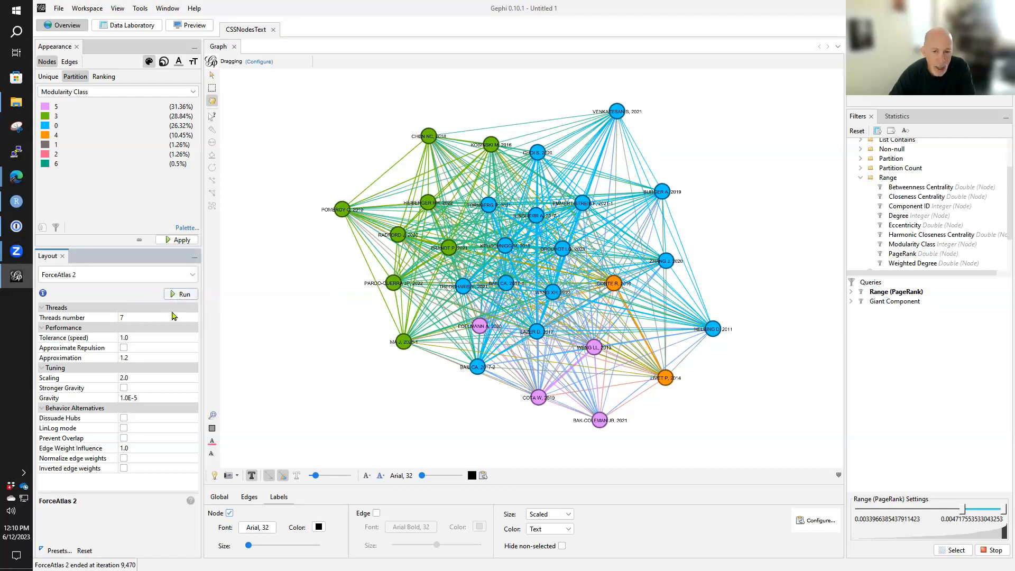
scroll(401, 300, up, 1)
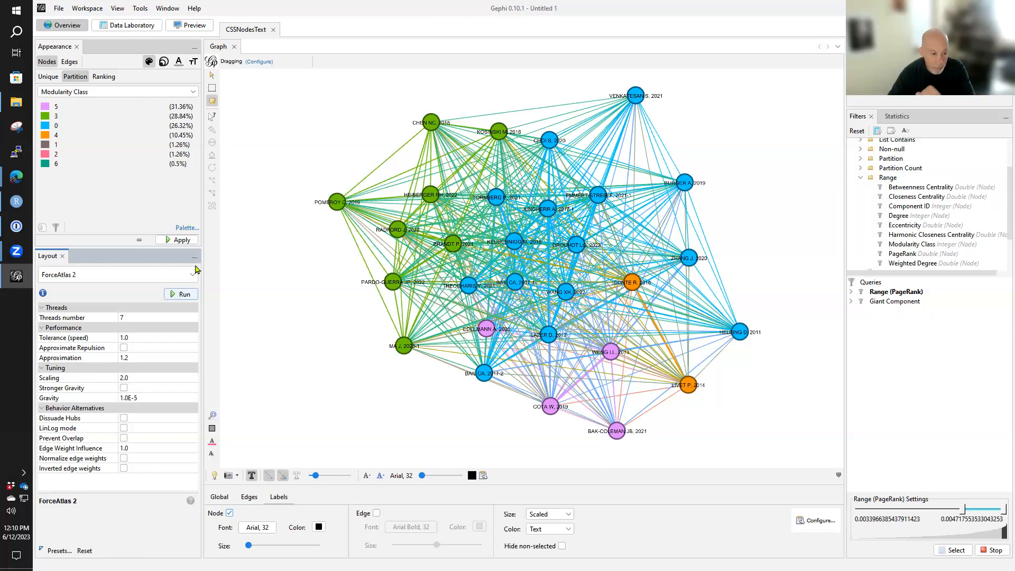
- Select Label Adjust as the layout algorithm, keeping speed 1.0 and Include Node size enabled
click(182, 275)
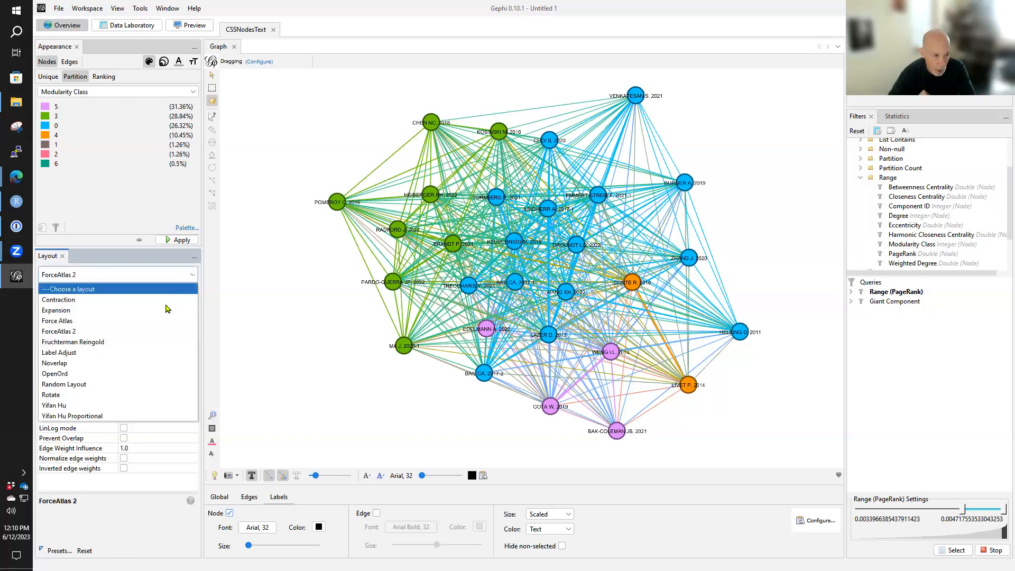
click(157, 353)
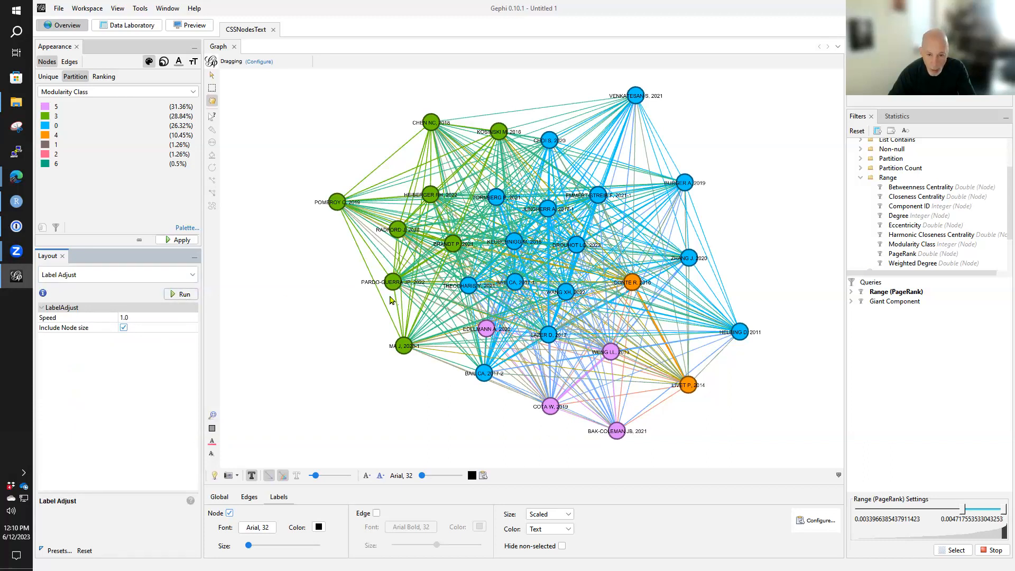
scroll(396, 300, up, 1)
drag(598, 273, 503, 285)
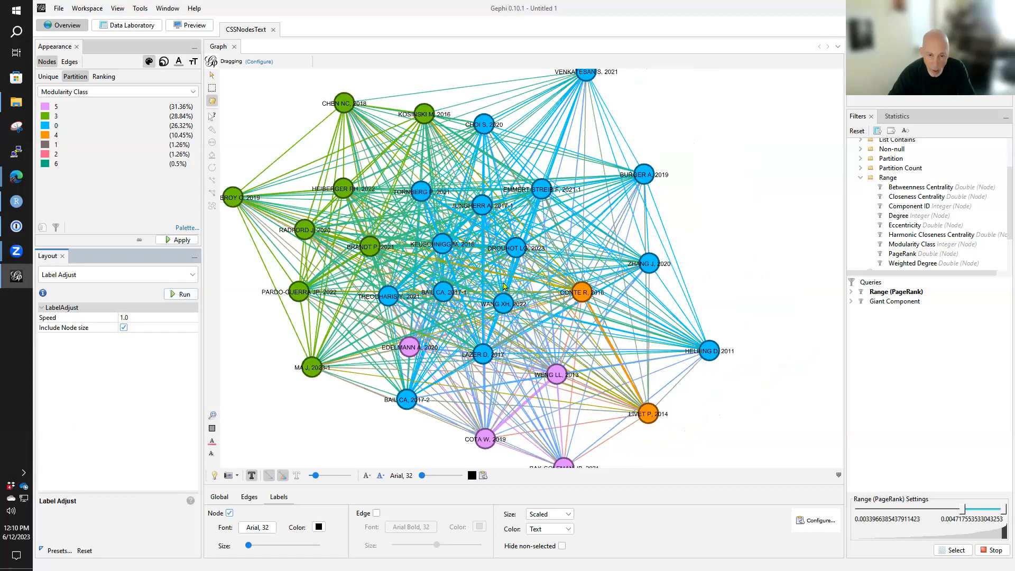
- Move the topmost blue node down and the bottommost purple node up, closer to the rest of the network
scroll(508, 286, down, 1)
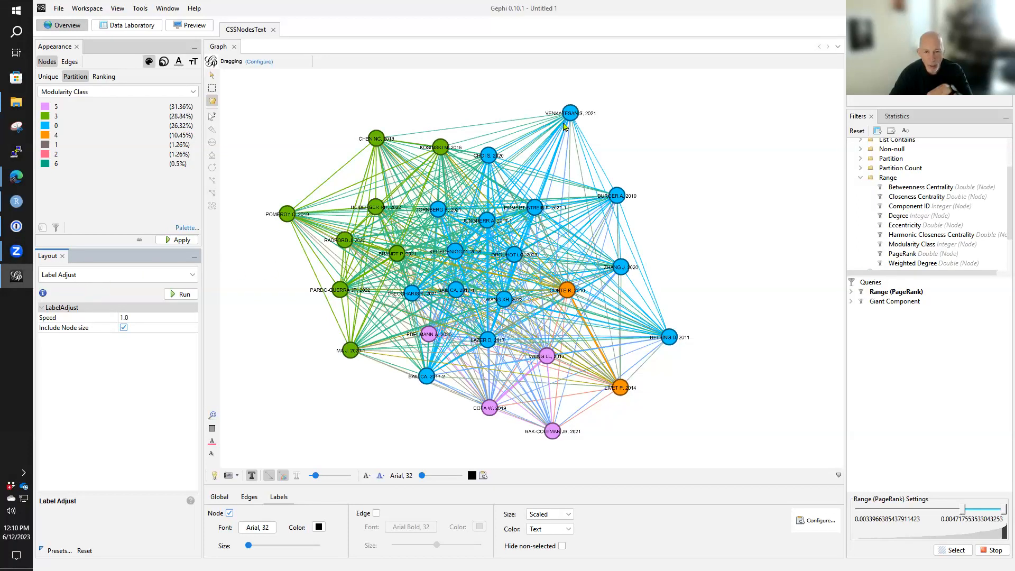
drag(573, 120, 570, 152)
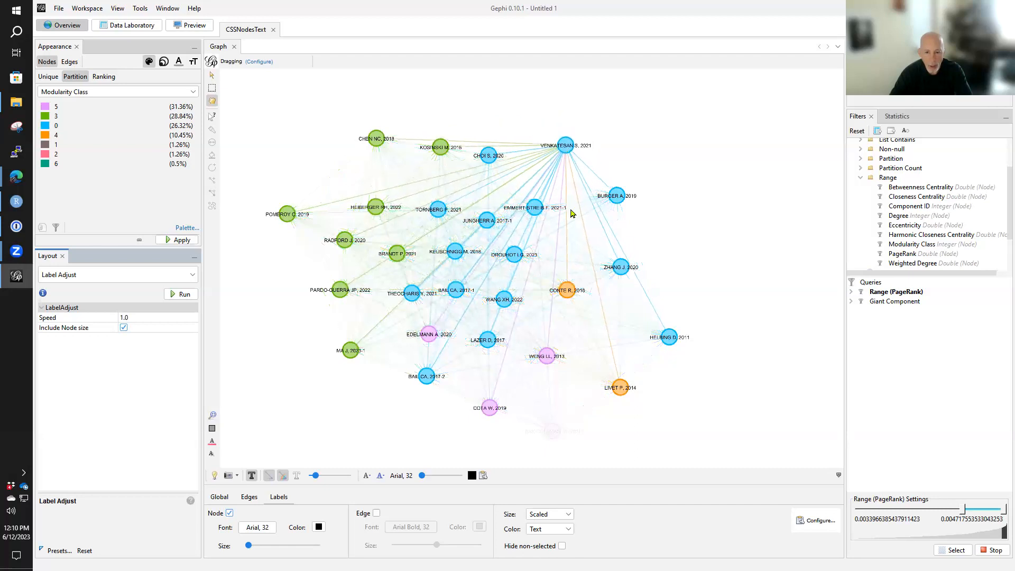
drag(551, 433, 554, 382)
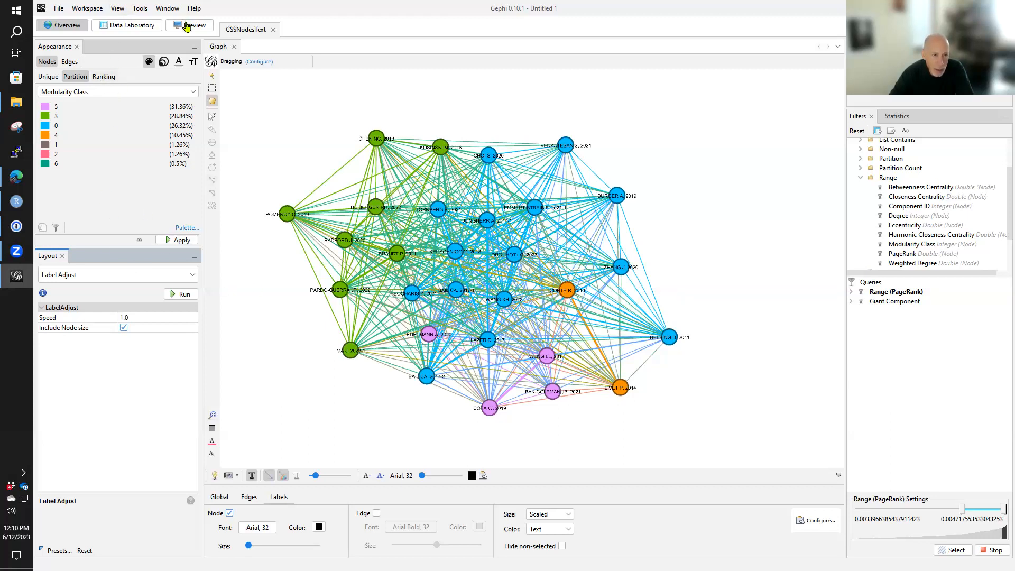
- Render the filtered network in the Preview view and show its node labels
click(188, 25)
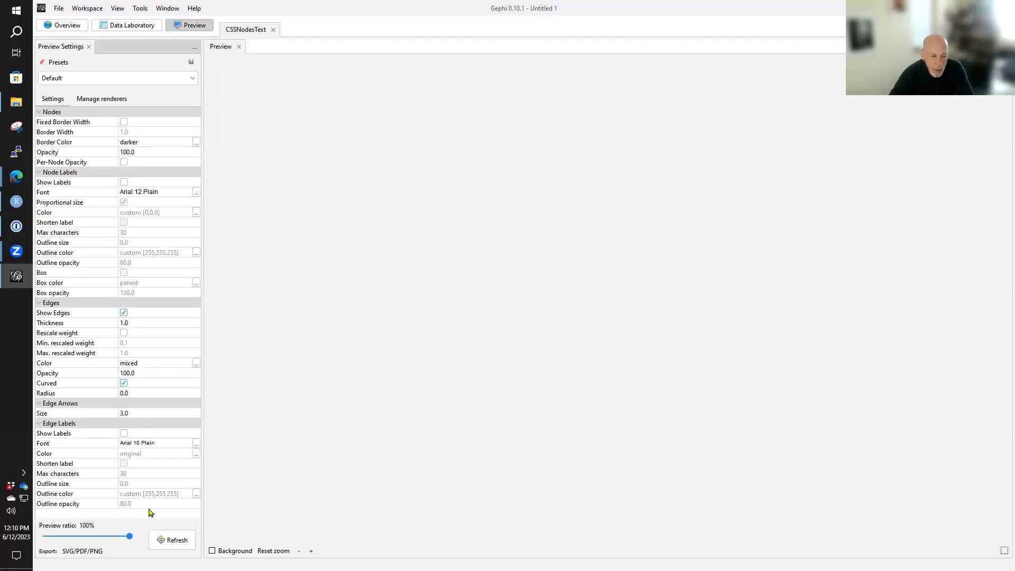
click(169, 539)
scroll(655, 327, down, 5)
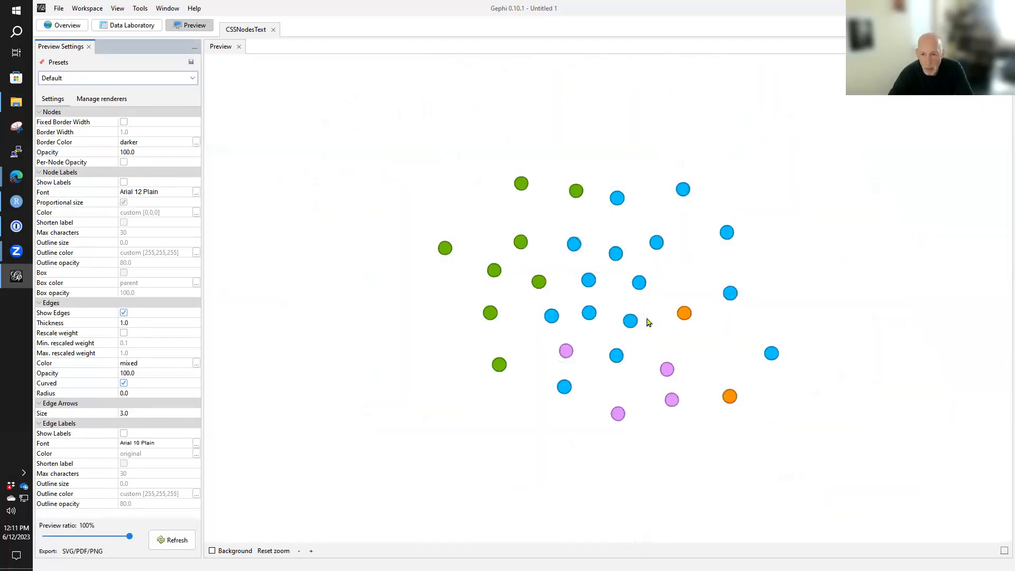
scroll(650, 321, up, 4)
scroll(647, 322, down, 3)
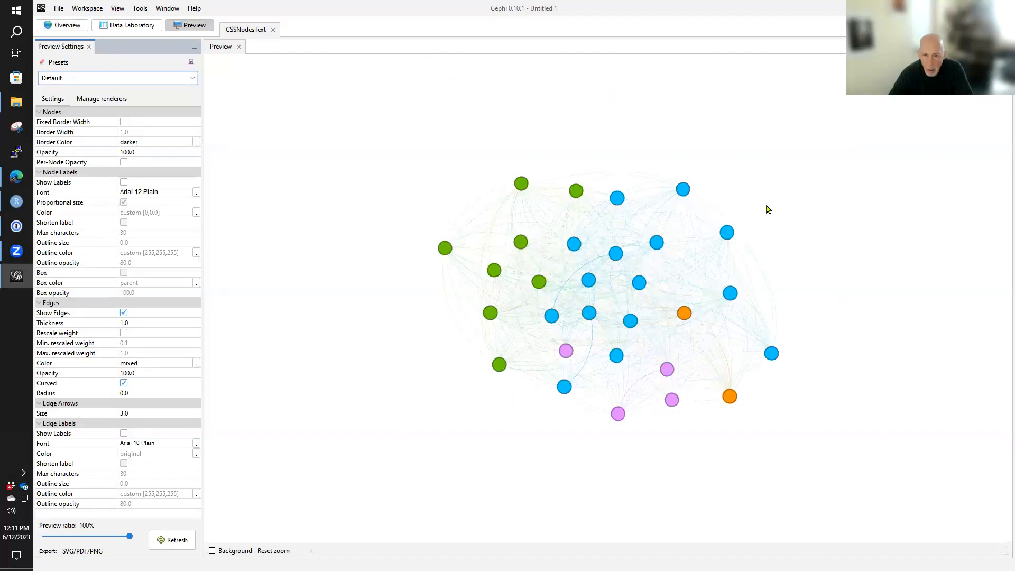
scroll(732, 247, up, 3)
scroll(731, 245, down, 3)
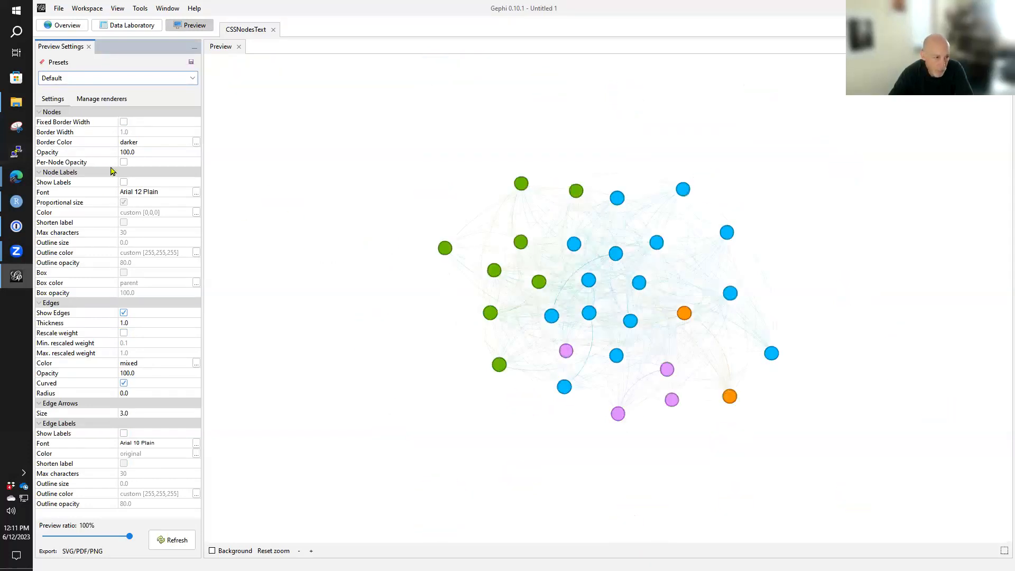
click(124, 183)
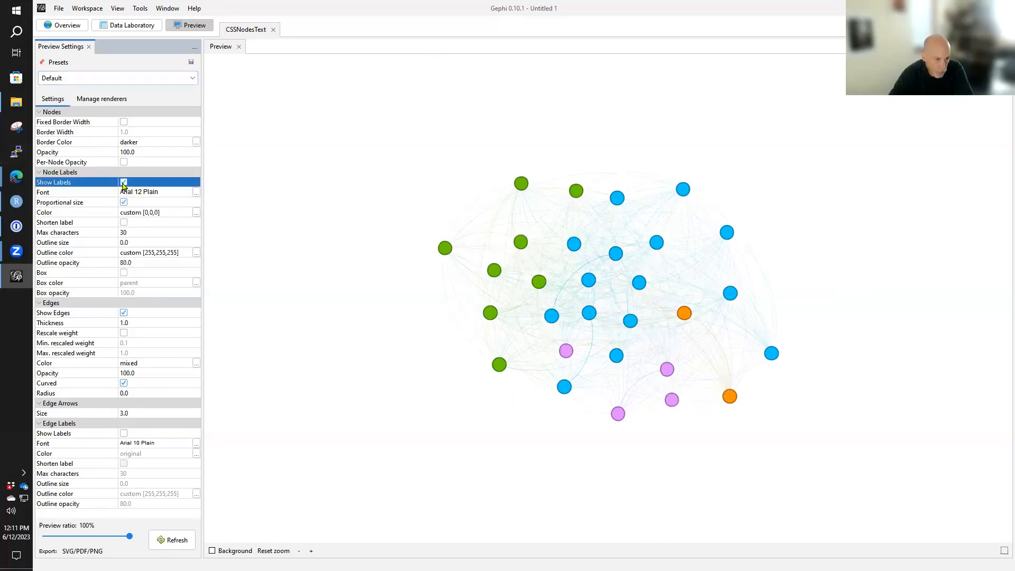
click(177, 541)
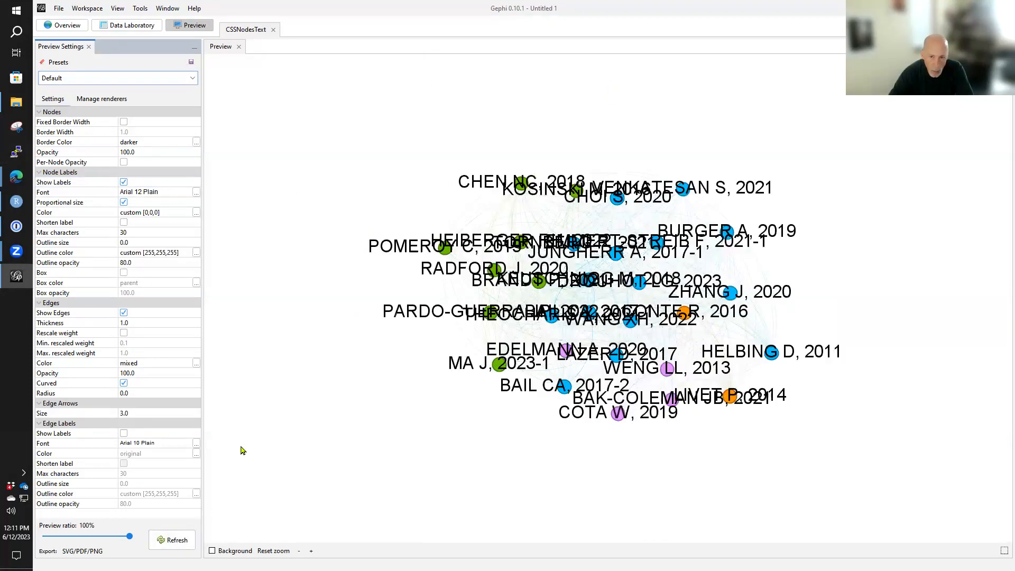
- Try Arial Plain at size 8 for the node labels and re-render the preview
click(182, 189)
click(196, 192)
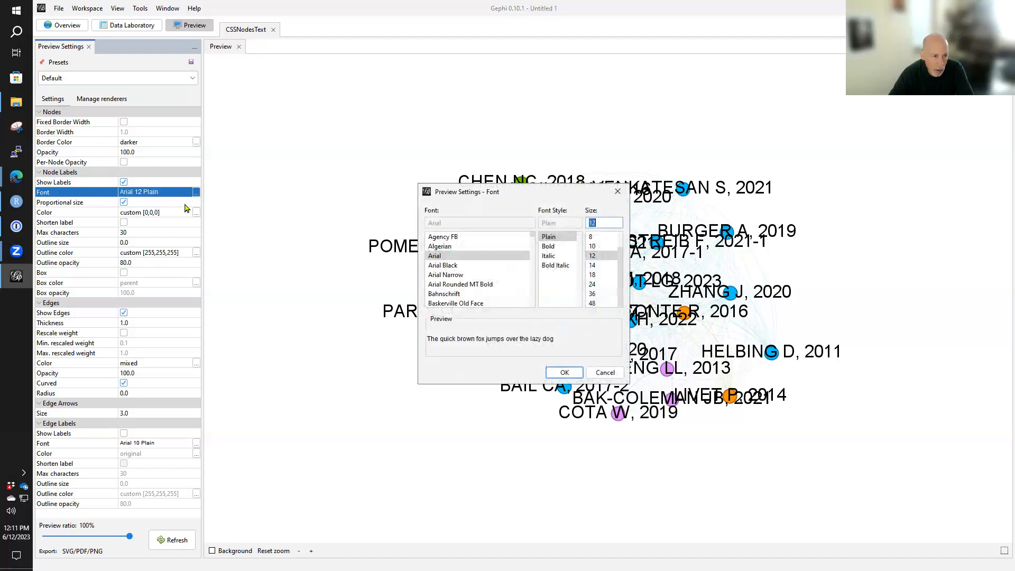
click(603, 237)
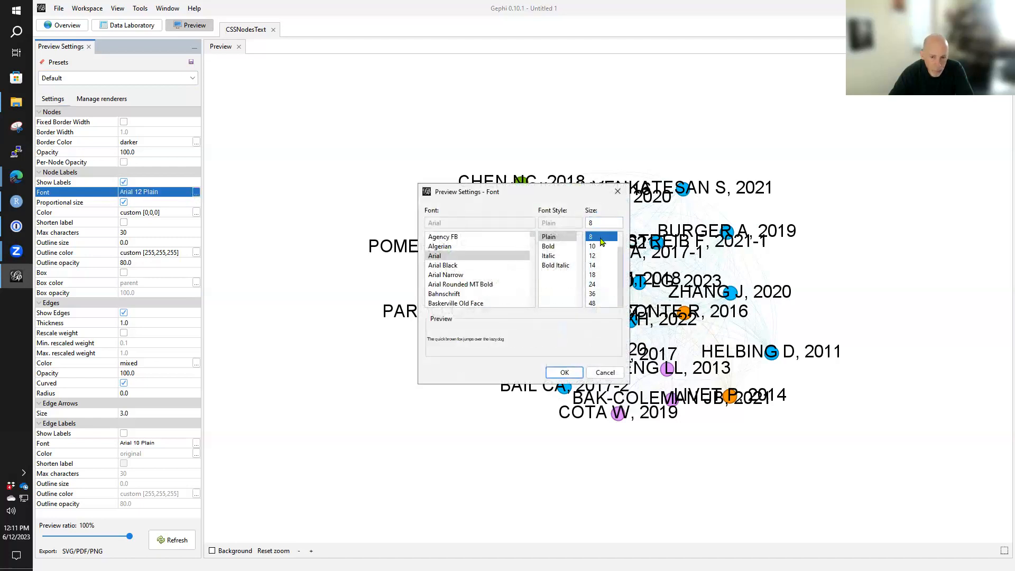
click(563, 372)
click(169, 540)
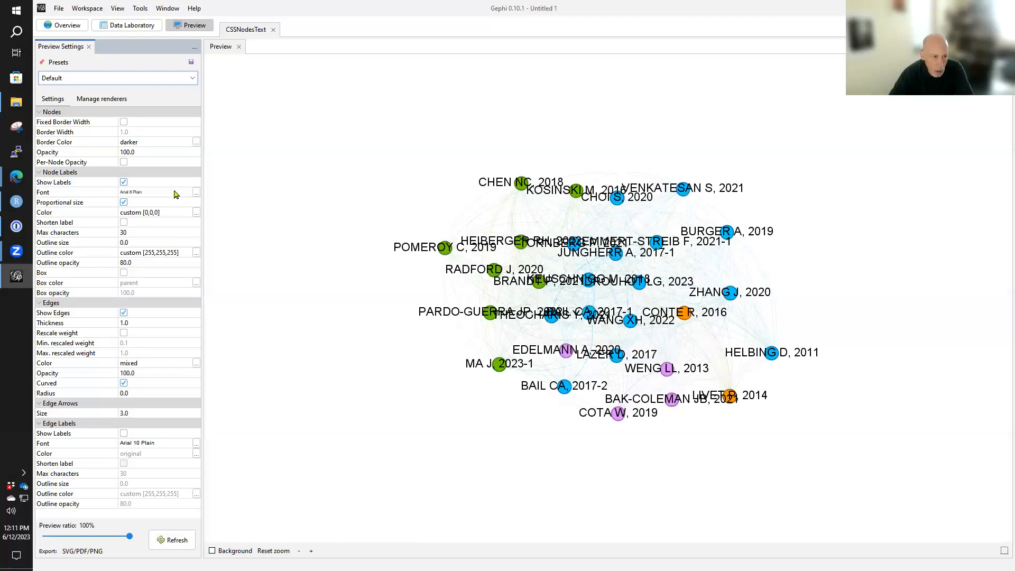
- Set the node label font to Arial Plain size 5, re-render the preview and check the labels
click(196, 194)
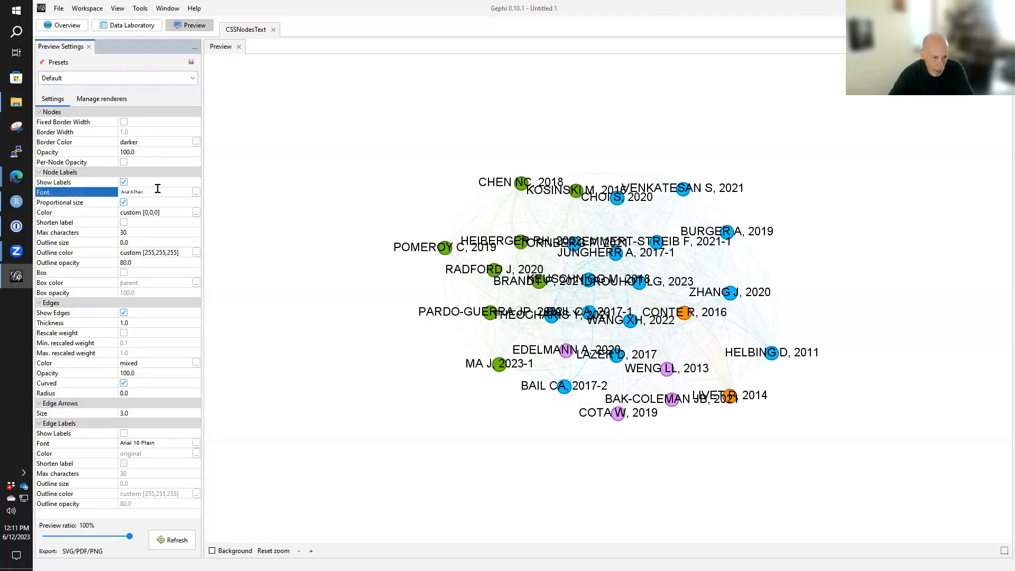
click(196, 194)
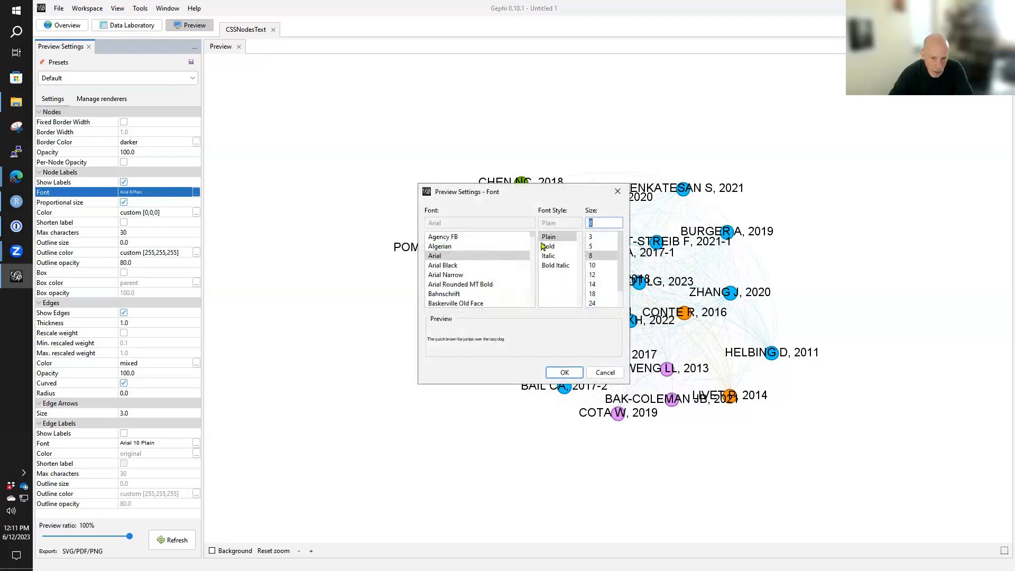
click(600, 247)
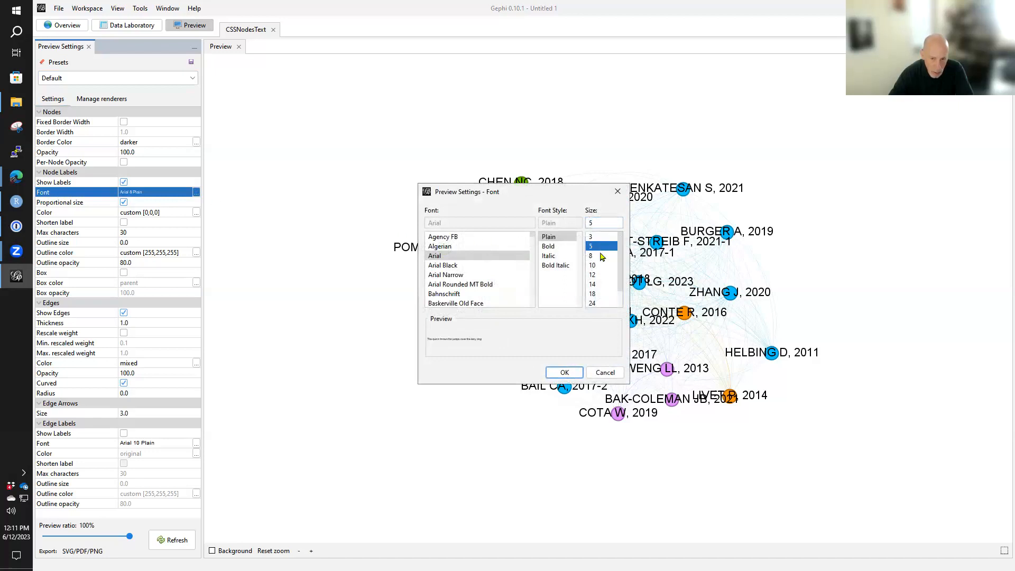
click(570, 373)
click(172, 539)
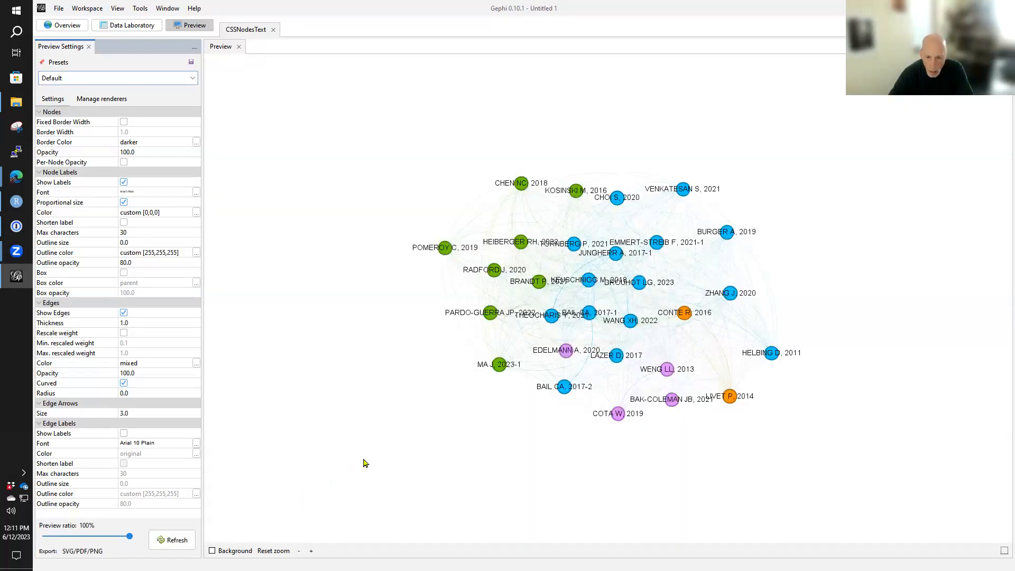
scroll(362, 463, up, 3)
scroll(362, 463, down, 3)
- Set the edge thickness to 3 in the preview settings and re-render the network
click(521, 243)
mouse_move(521, 241)
mouse_down()
mouse_move(512, 240)
mouse_move(533, 247)
mouse_move(502, 246)
mouse_move(540, 255)
mouse_move(526, 254)
mouse_up()
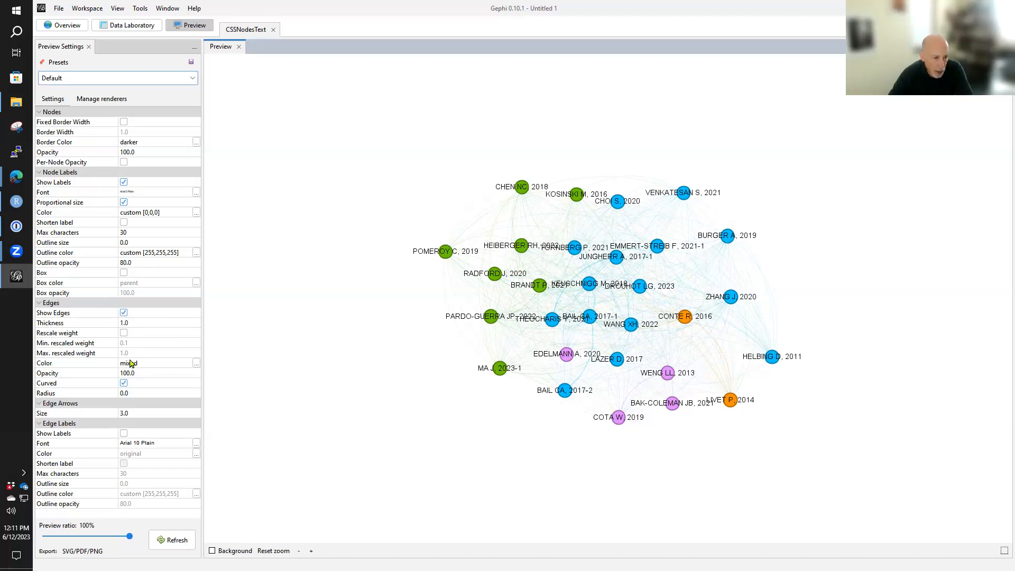
click(125, 324)
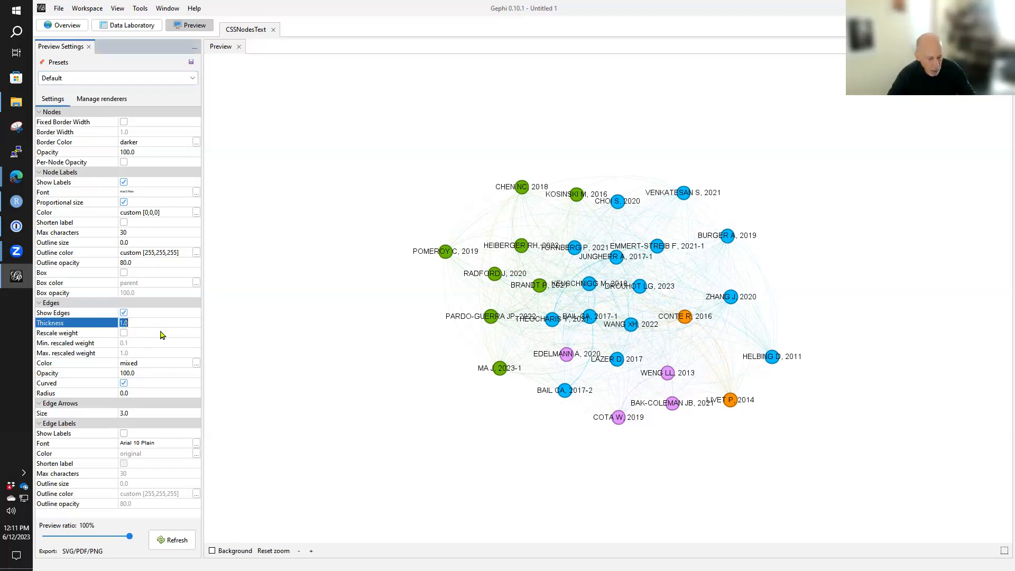
text(3)
click(178, 540)
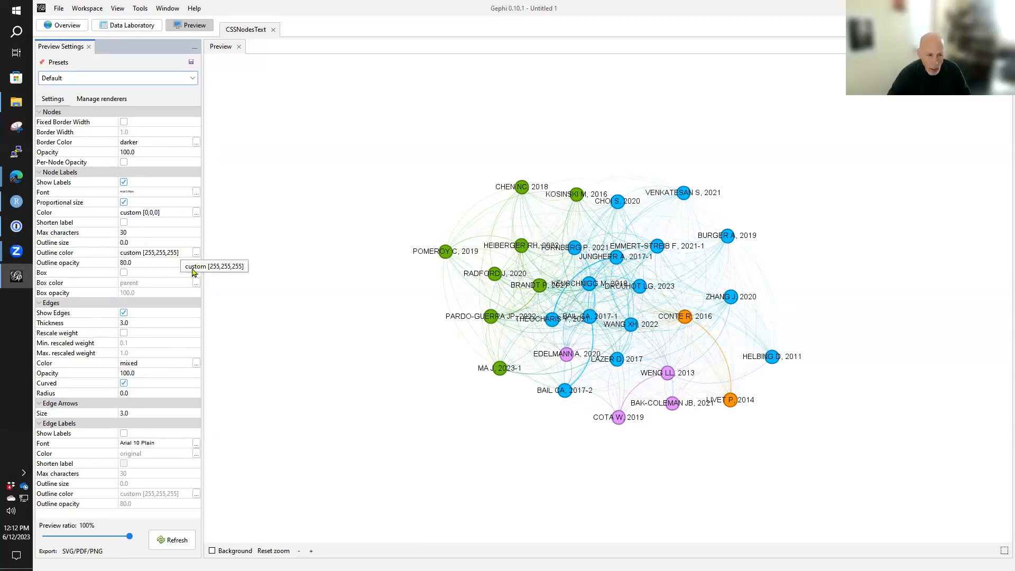
- Set the node labels' outline opacity to 10 and re-render the preview
click(181, 251)
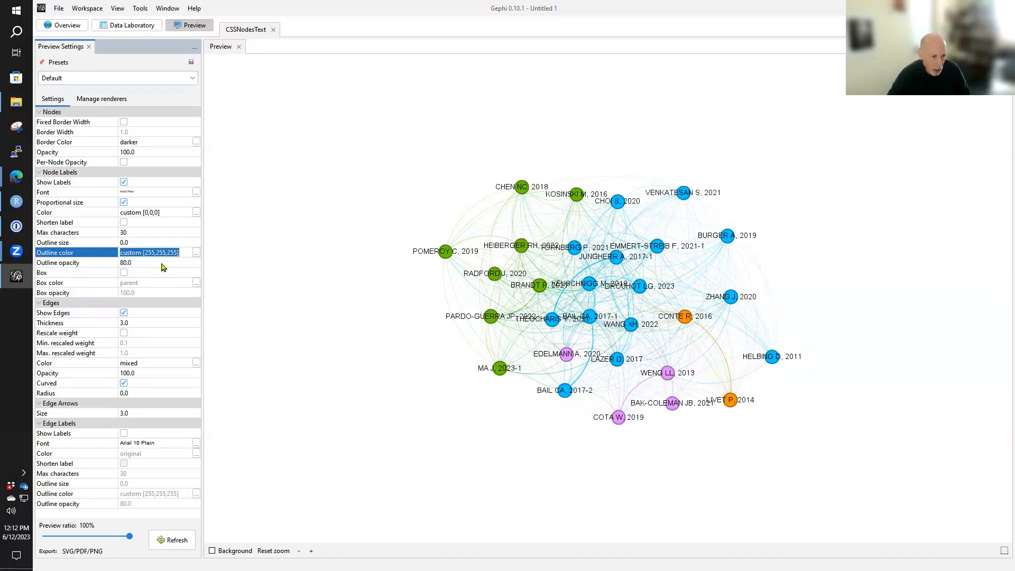
click(162, 262)
text(10)
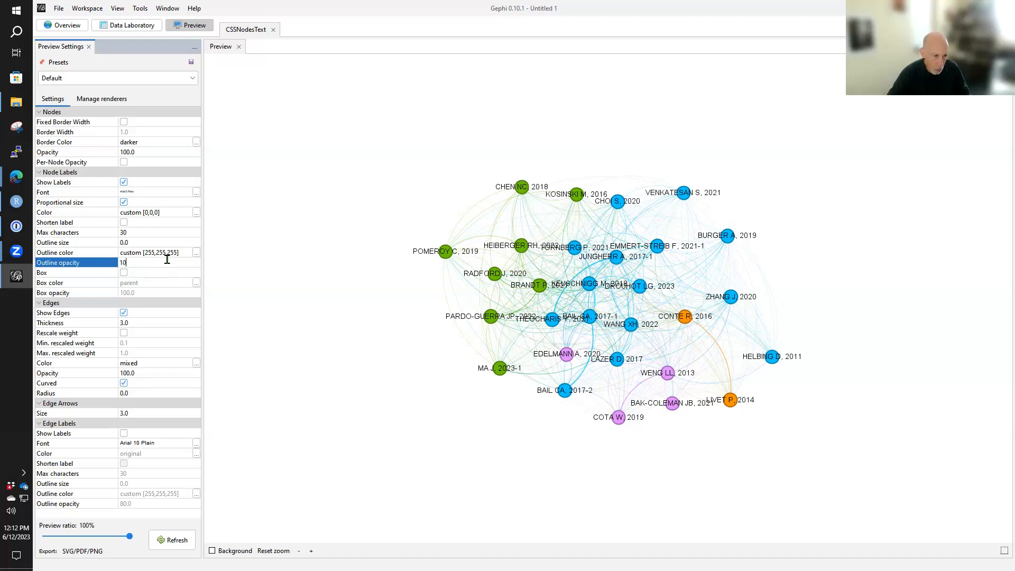
click(180, 540)
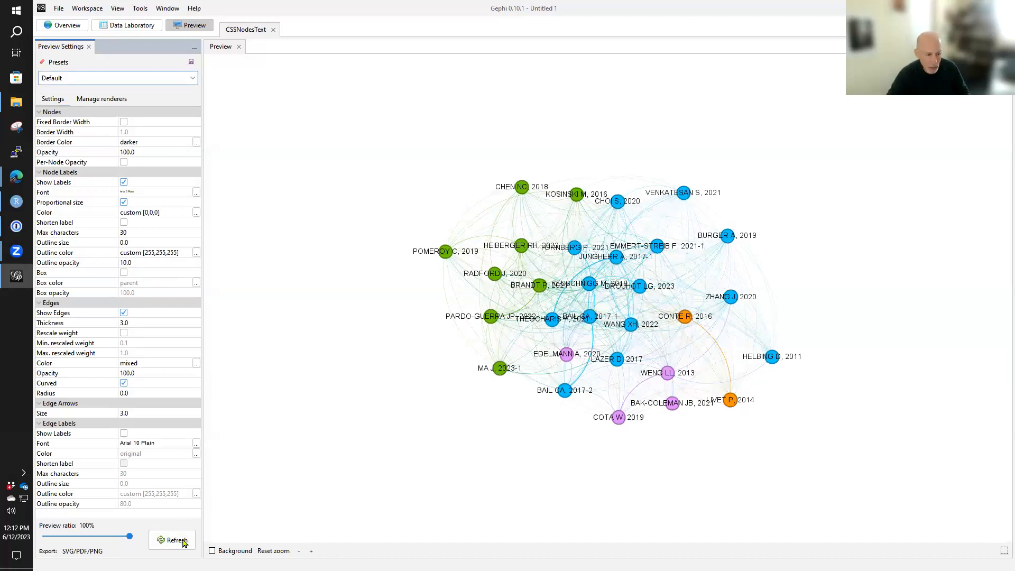
- Review the preview's PDF export dialog without saving, and examine the rendered network's nodes and labels up close
click(82, 550)
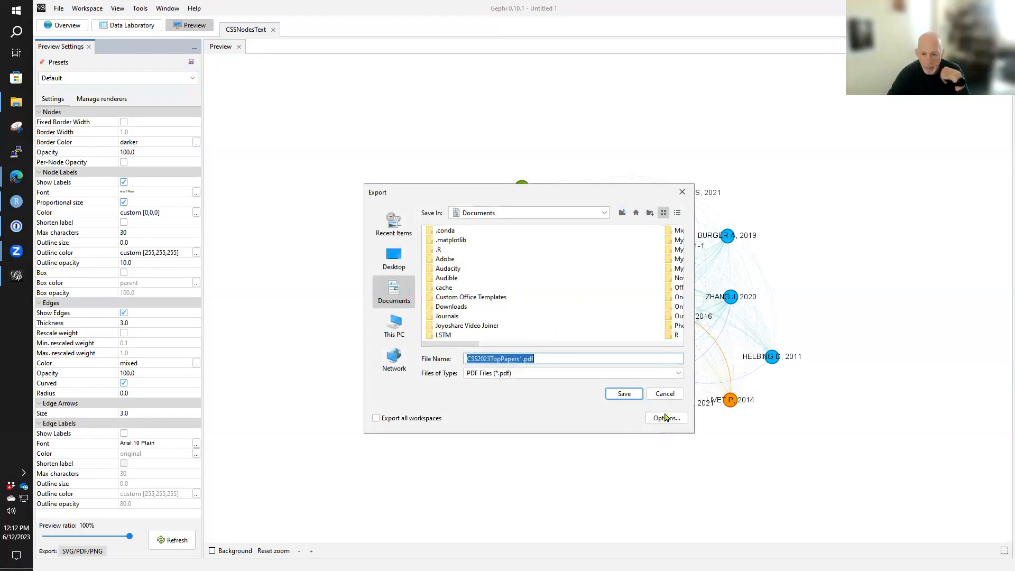
click(667, 393)
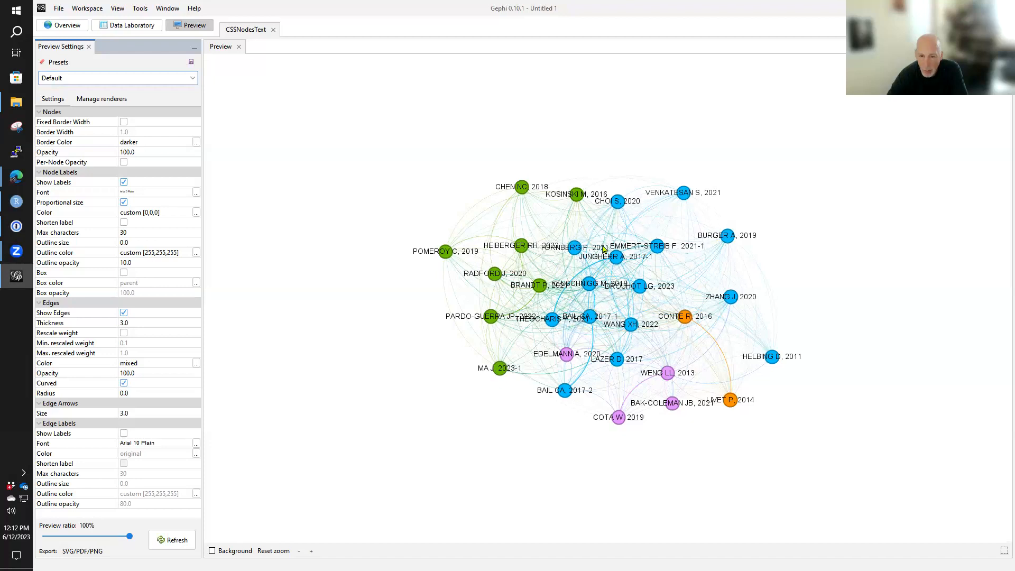
scroll(641, 240, up, 1)
scroll(788, 297, down, 1)
scroll(576, 230, up, 1)
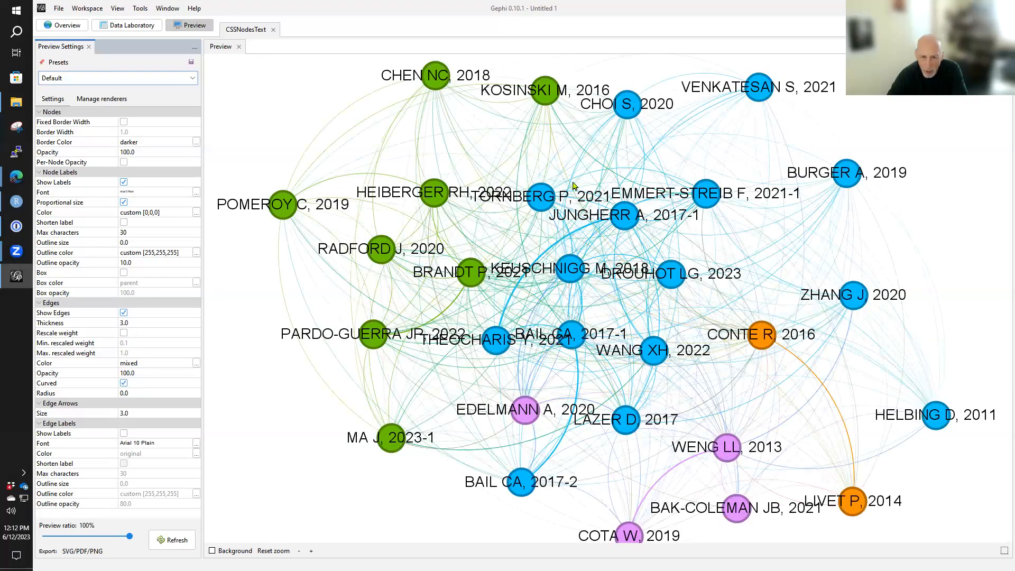
scroll(573, 185, down, 1)
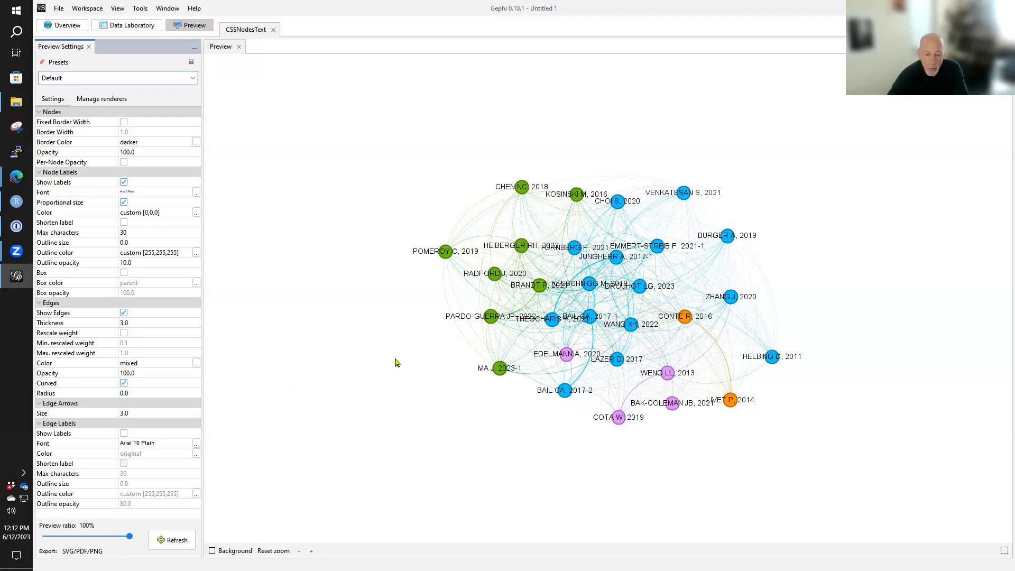
- Return to the graph overview, switch the PageRank range query from filtering to selecting, and view the whole network
click(74, 27)
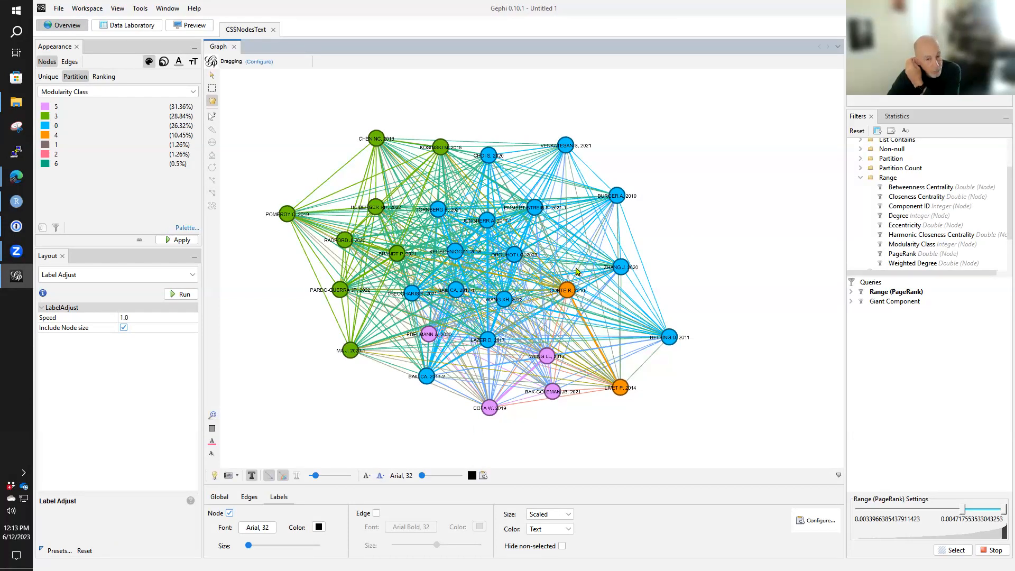
click(954, 550)
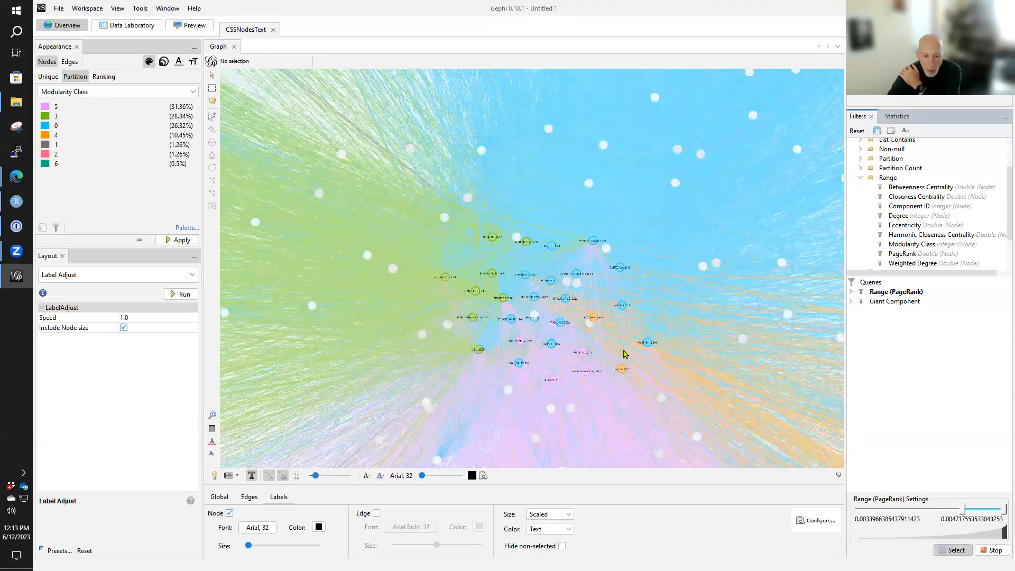
scroll(625, 354, down, 5)
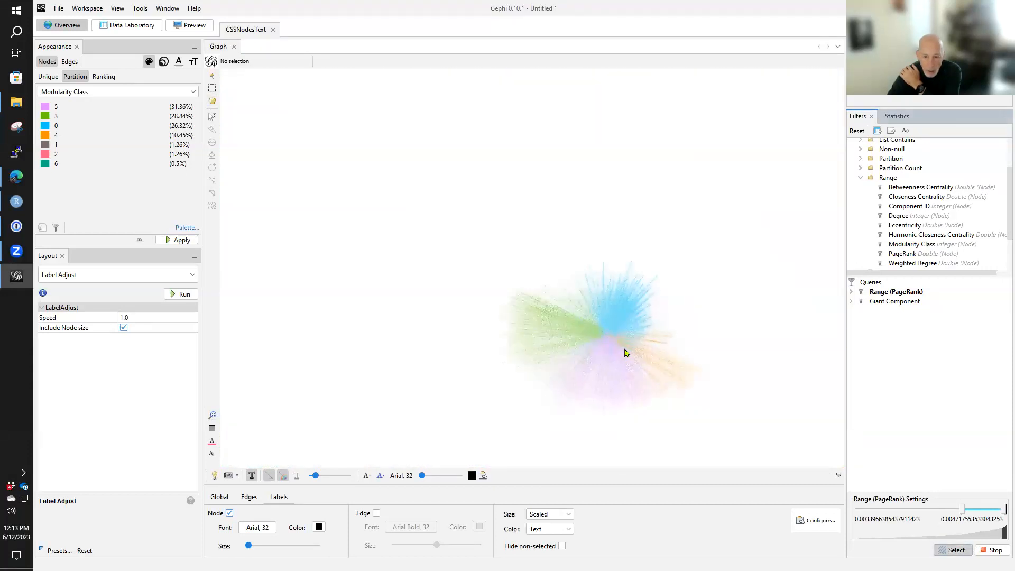
scroll(624, 353, up, 3)
drag(605, 334, 598, 332)
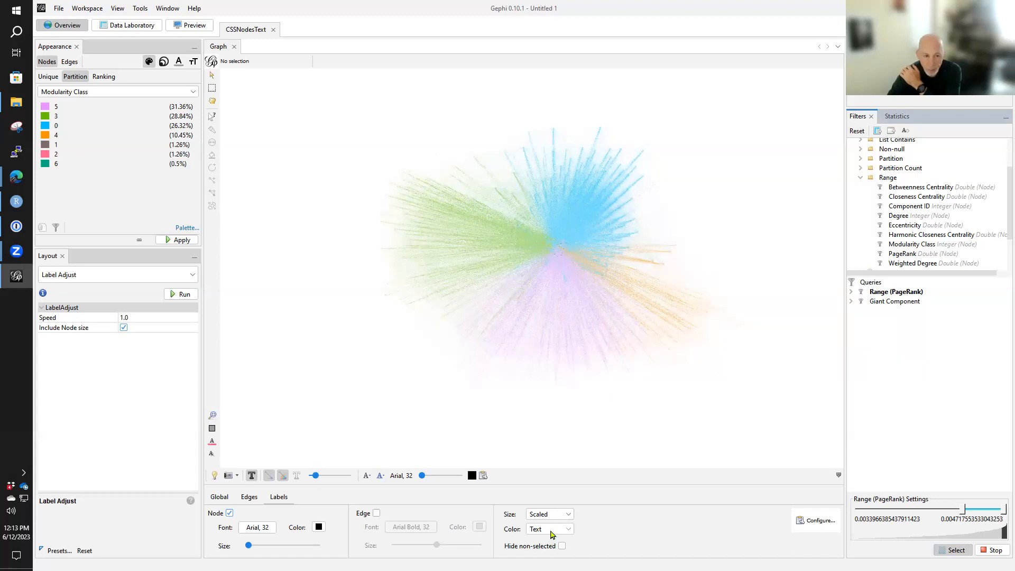
- Export the full graph's node table from the Data Laboratory as CSSMay2023.csv into the OneDrive - Florida Atlantic University folder
click(126, 25)
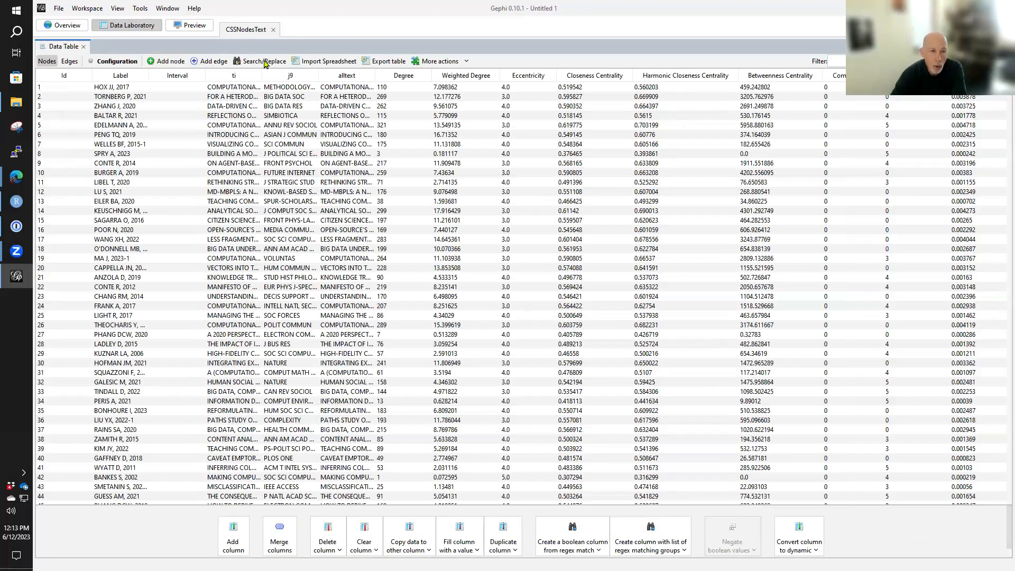
click(393, 62)
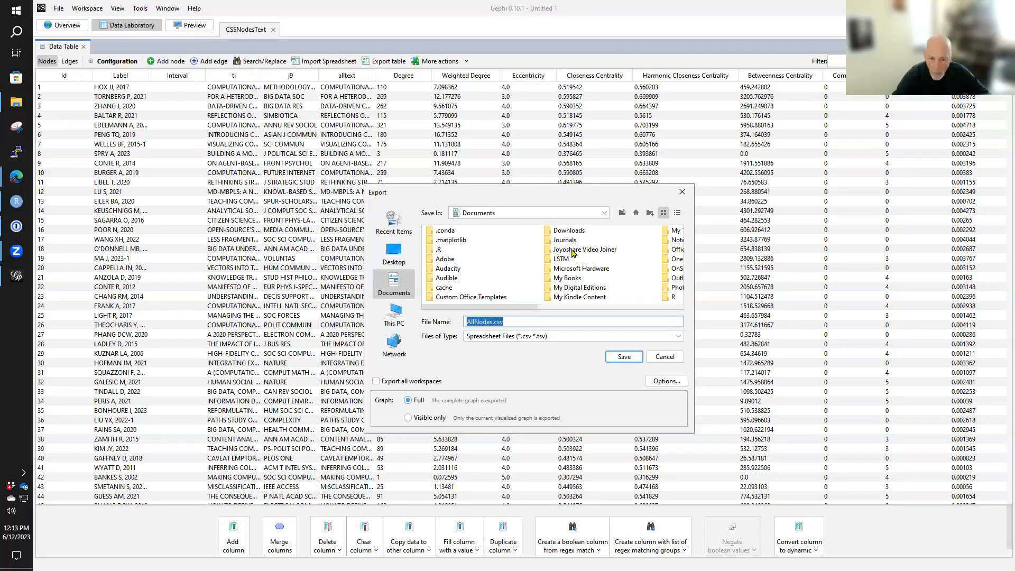
scroll(582, 258, down, 2)
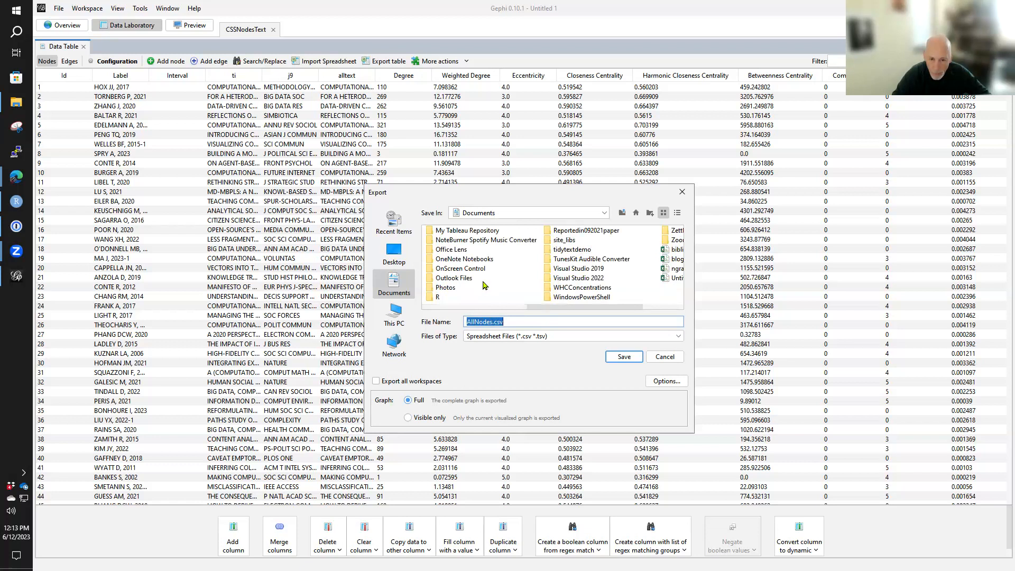
scroll(484, 290, up, 2)
click(621, 213)
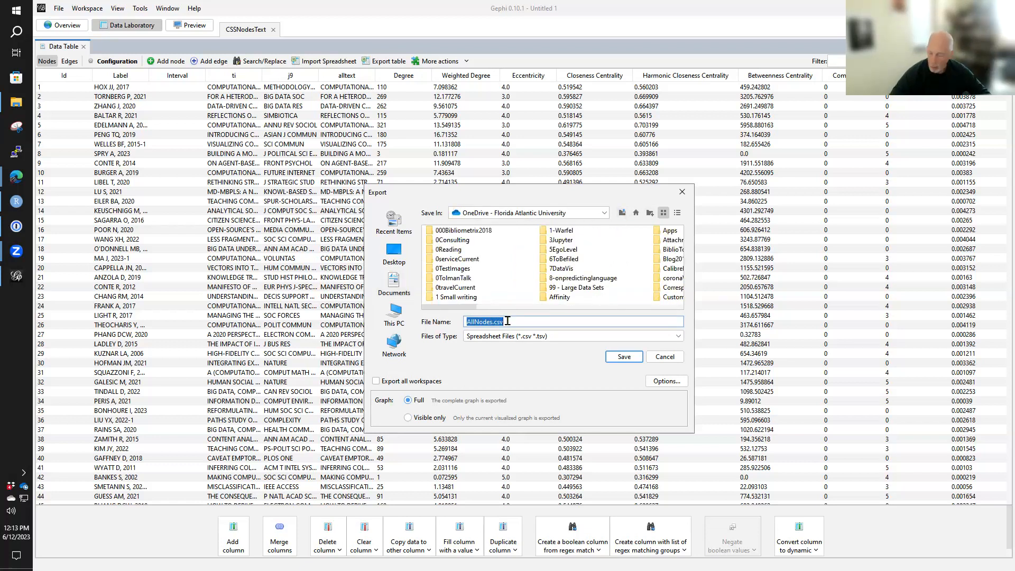
text(CSSMay2)
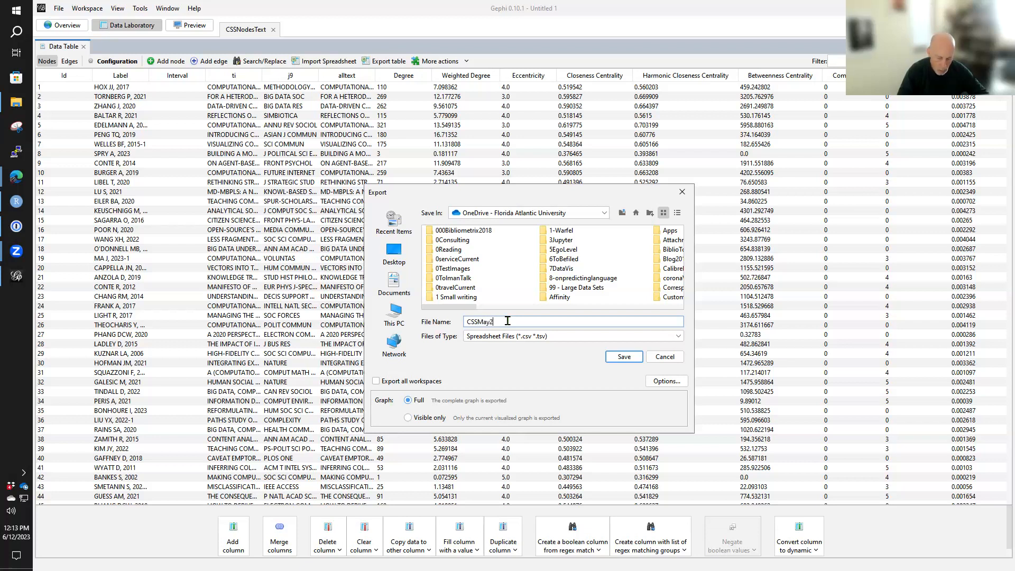
text(sv)
key(Return)
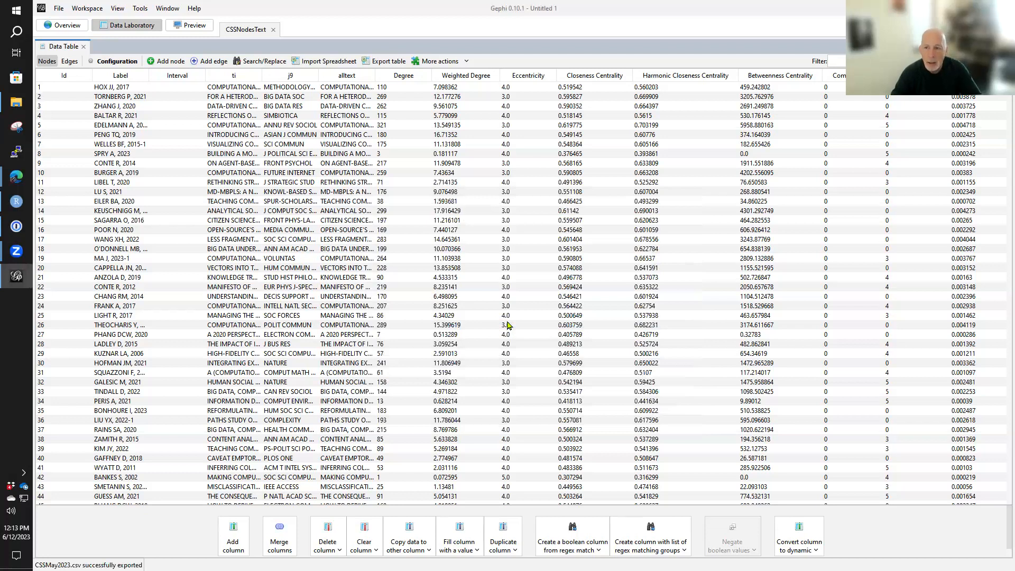